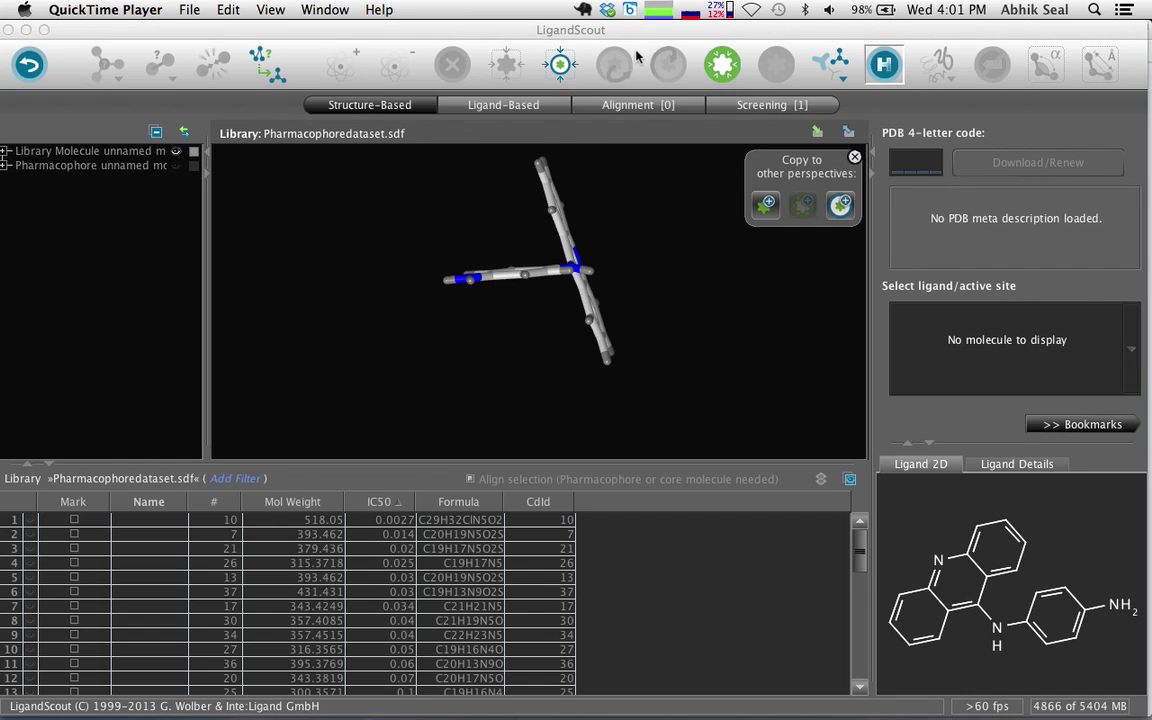
# Review the screening perspective and inspect the Pharmacophoredataset.sdf library molecule from several angles in the structure-based perspective
pyautogui.click(762, 108)
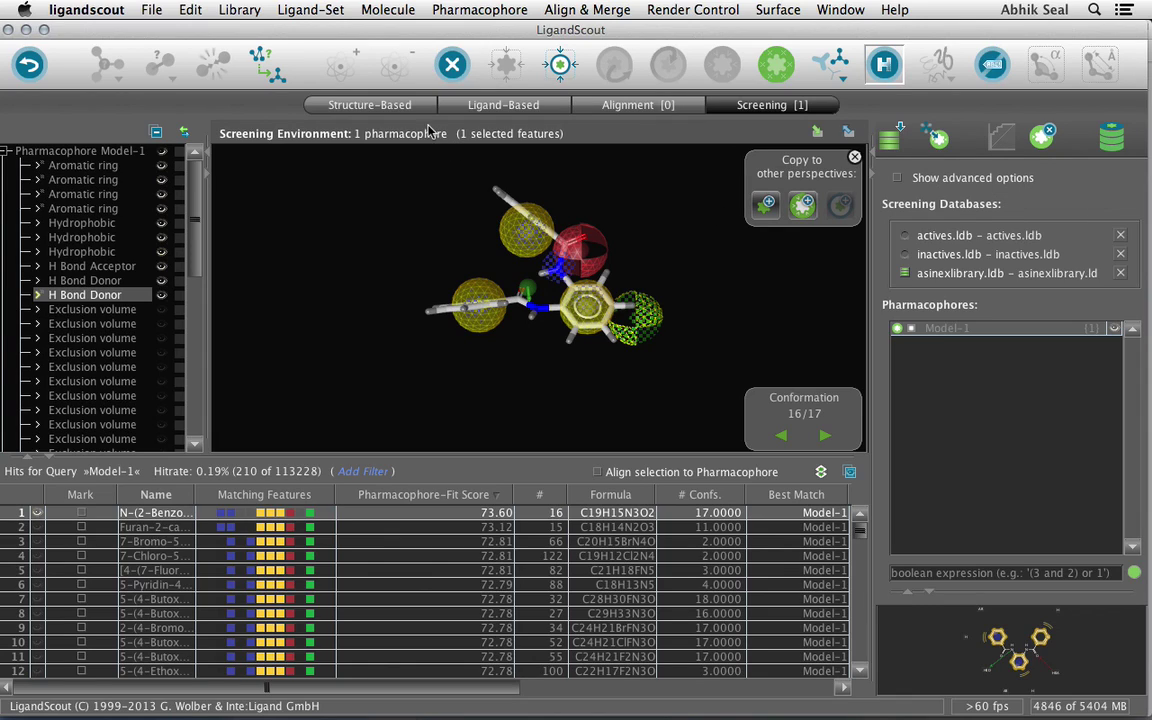
pyautogui.click(398, 112)
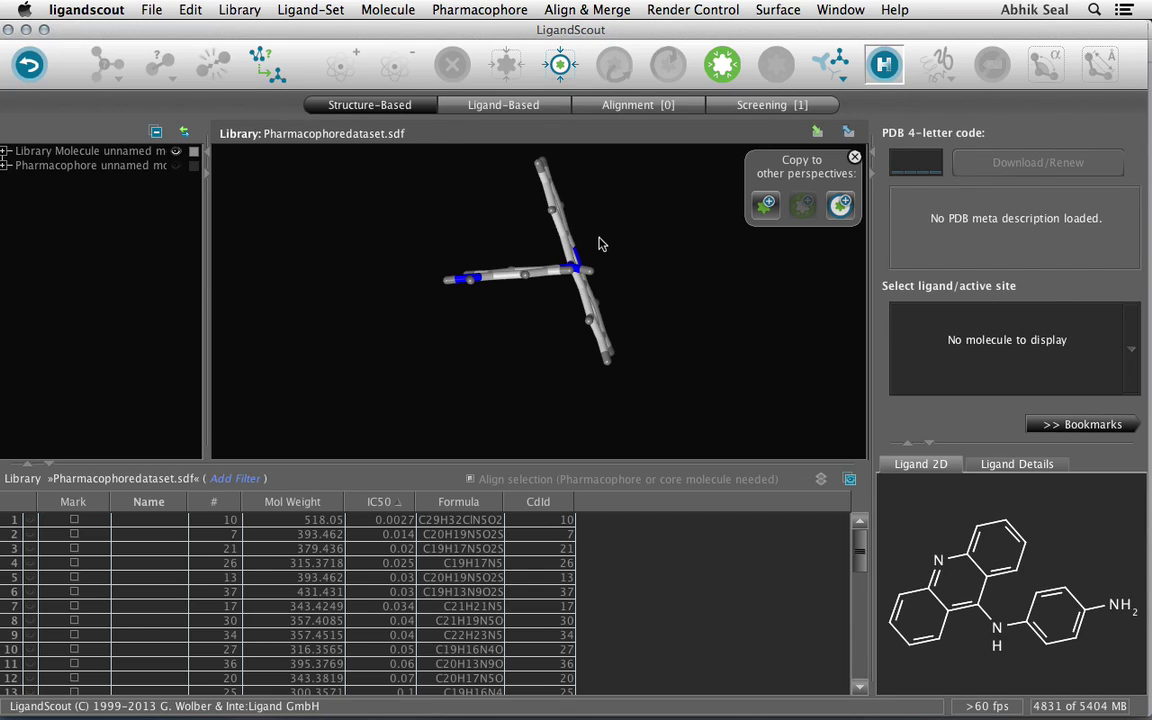
pyautogui.click(600, 170)
pyautogui.moveTo(600, 170); pyautogui.dragTo(479, 242)
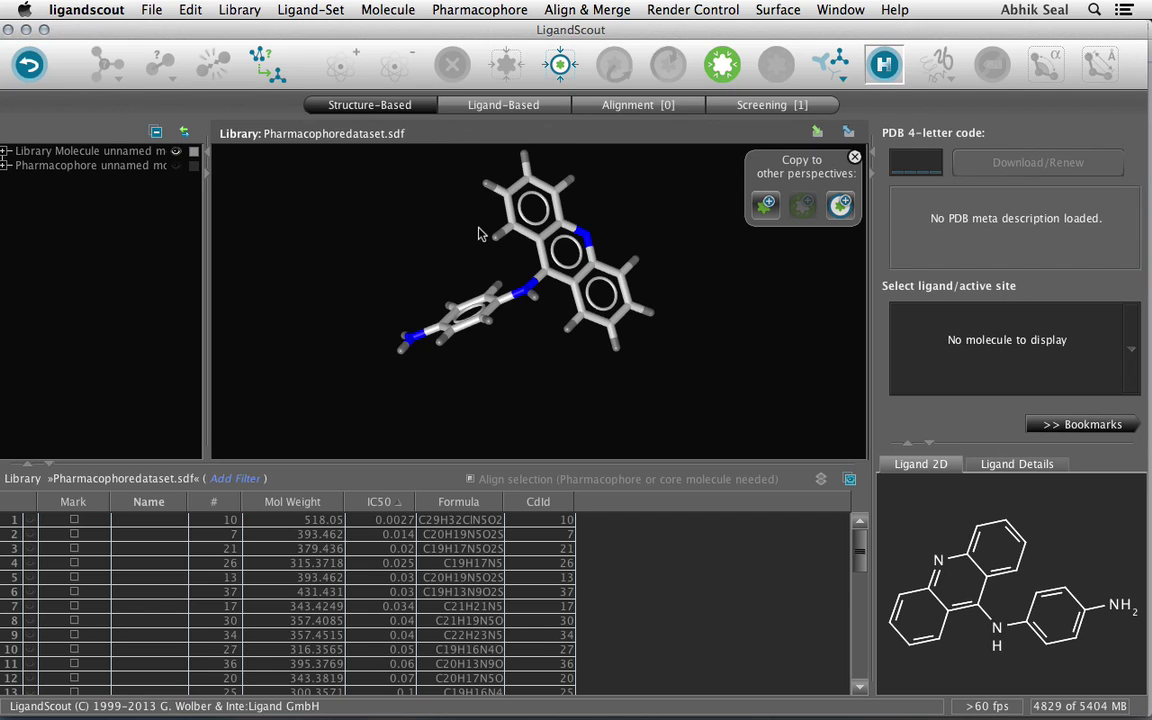
pyautogui.moveTo(609, 190); pyautogui.dragTo(442, 193)
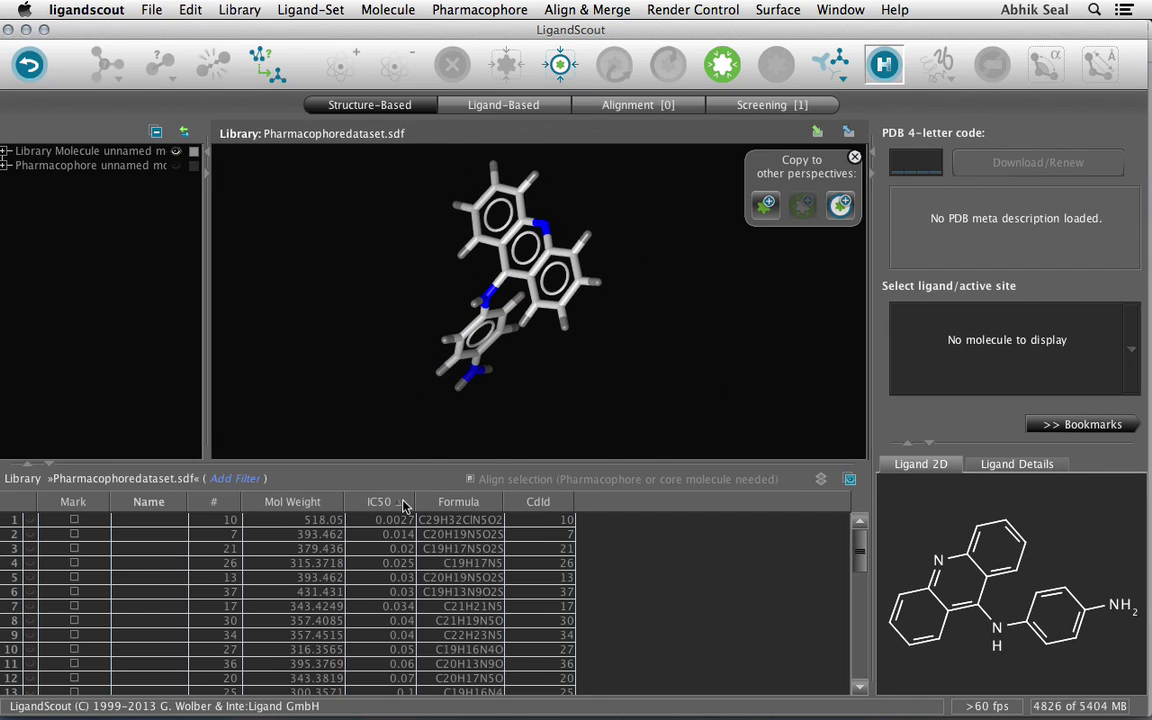
pyautogui.moveTo(861, 548)
pyautogui.mouseDown()
pyautogui.moveTo(857, 670)
pyautogui.moveTo(856, 512)
pyautogui.moveTo(850, 532)
pyautogui.mouseUp()
pyautogui.moveTo(611, 394); pyautogui.dragTo(415, 250)
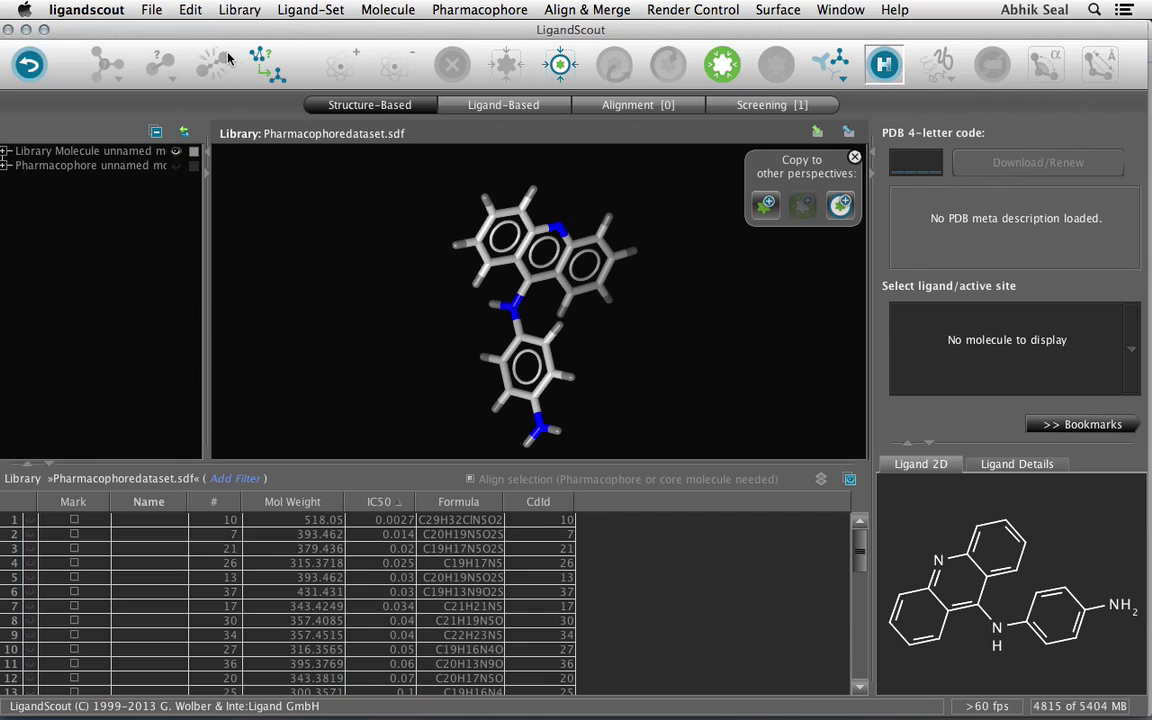
pyautogui.click(153, 12)
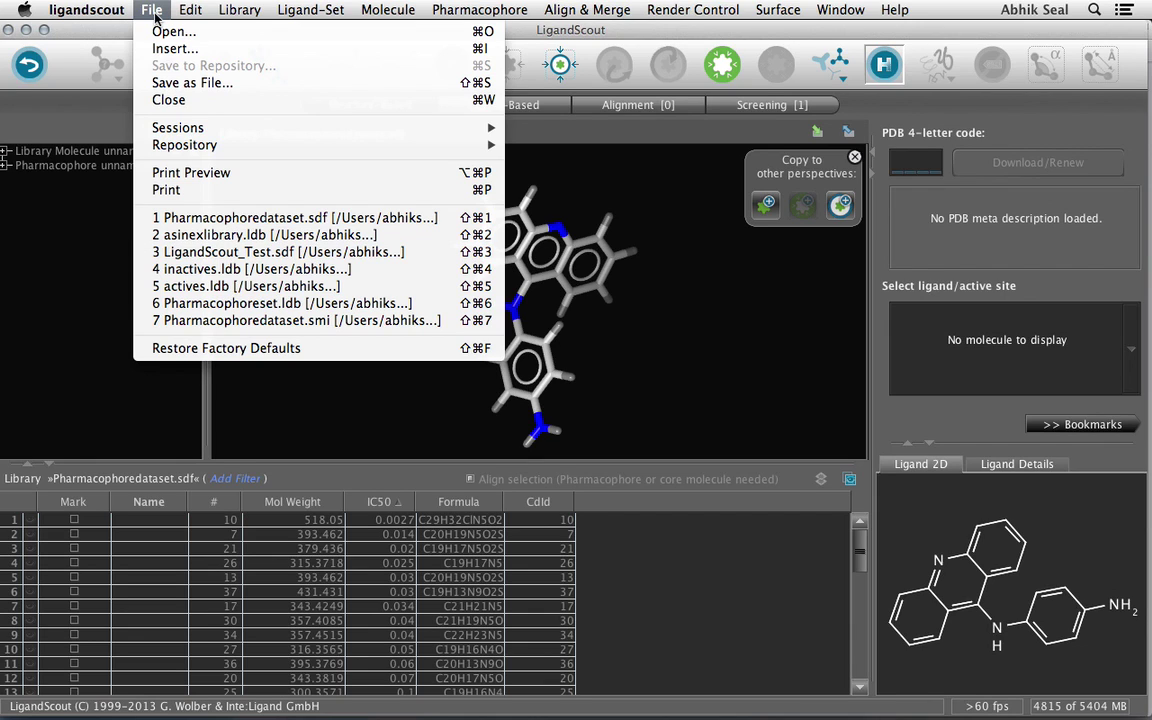
pyautogui.click(179, 87)
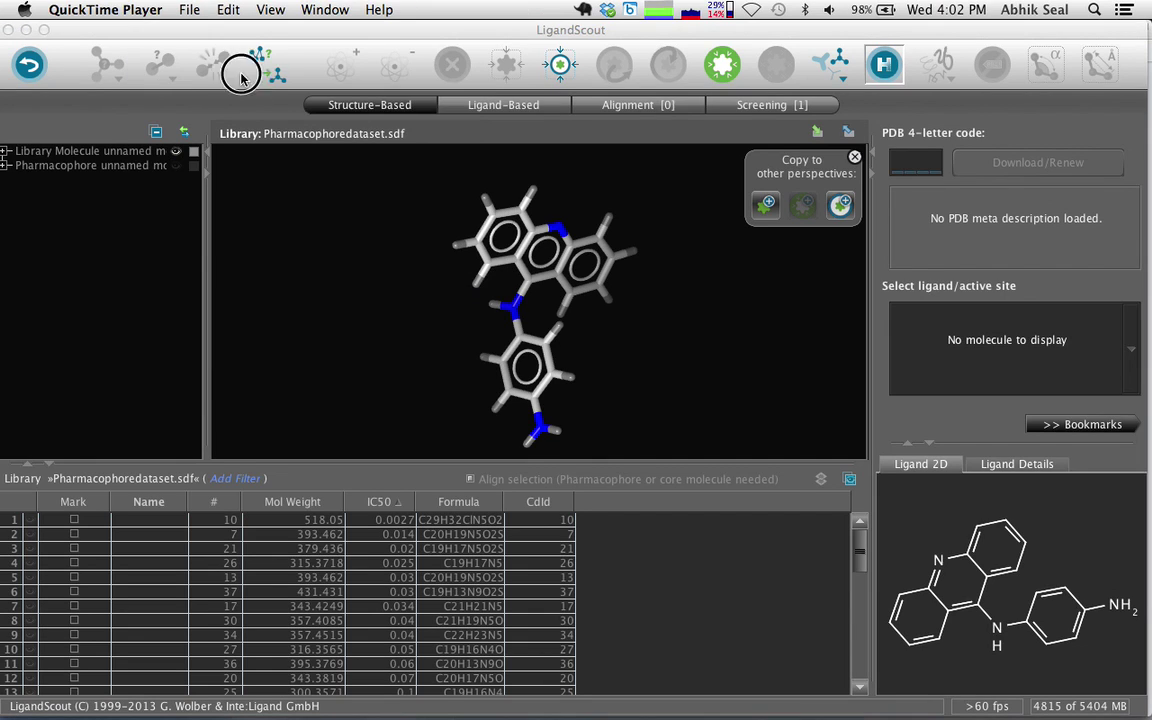
pyautogui.click(189, 12)
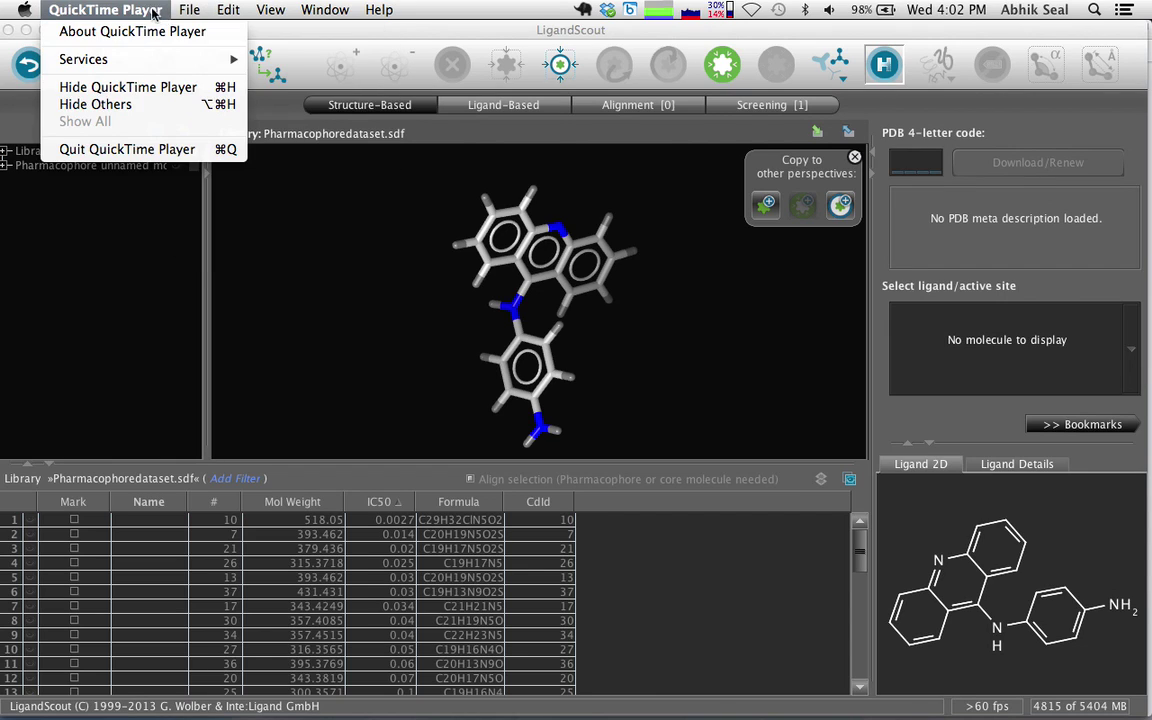
pyautogui.click(381, 9)
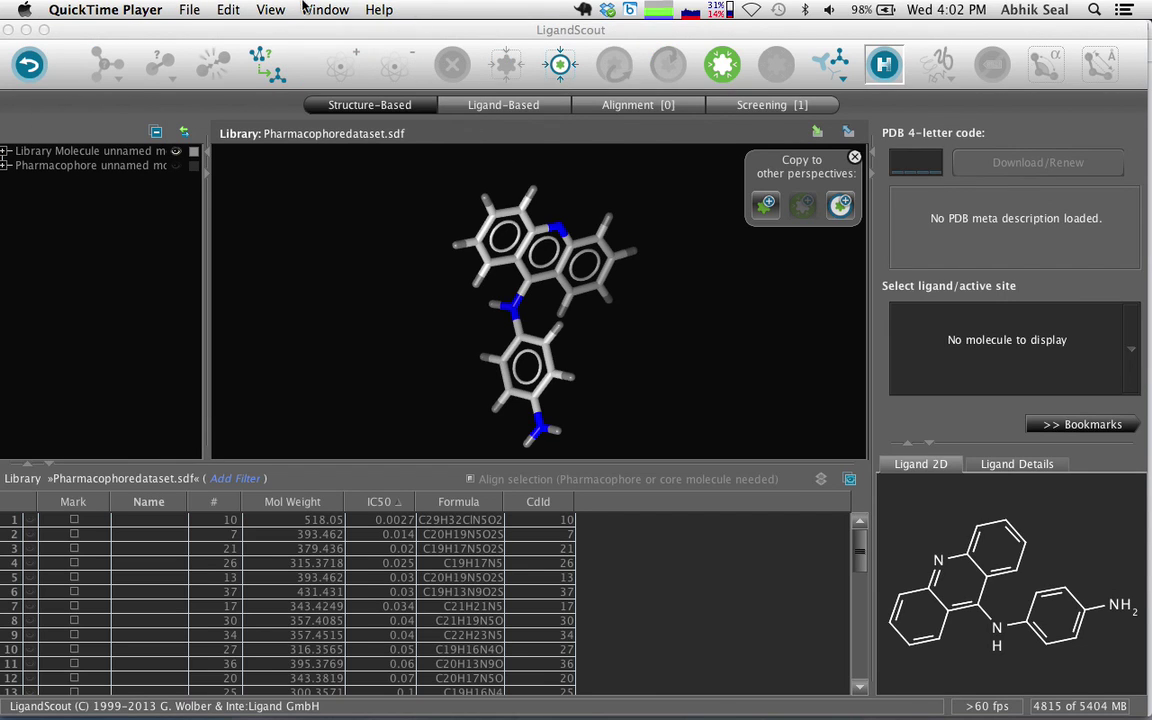
pyautogui.click(182, 34)
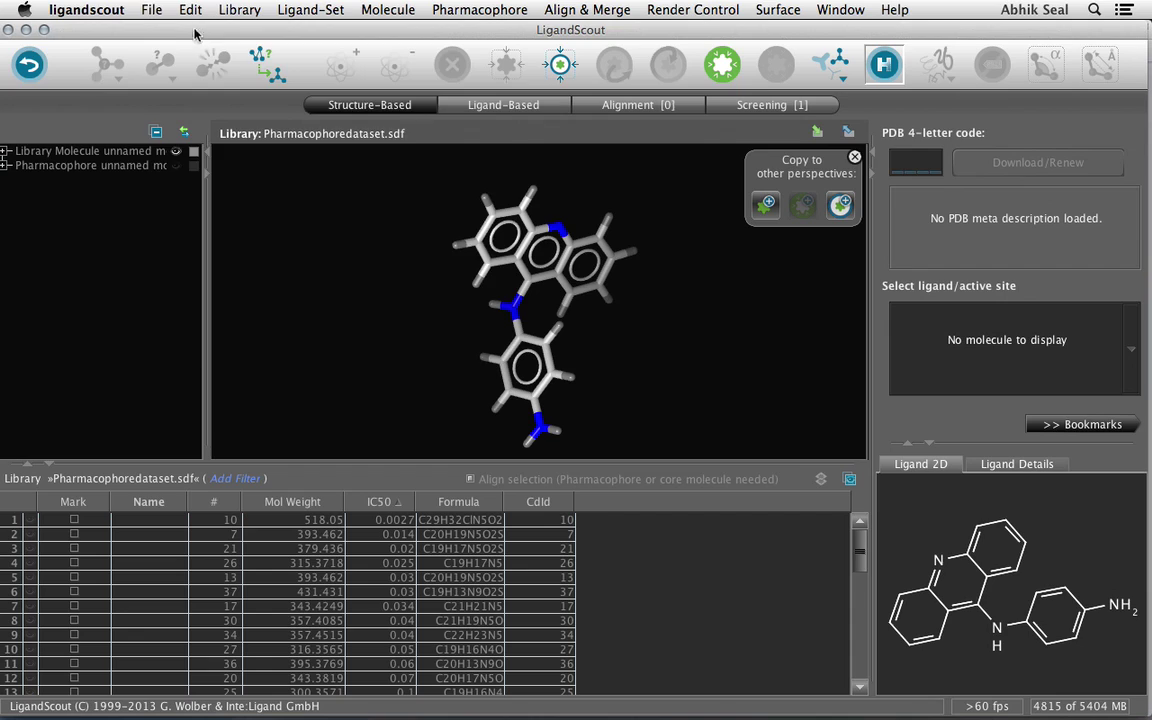
pyautogui.click(152, 10)
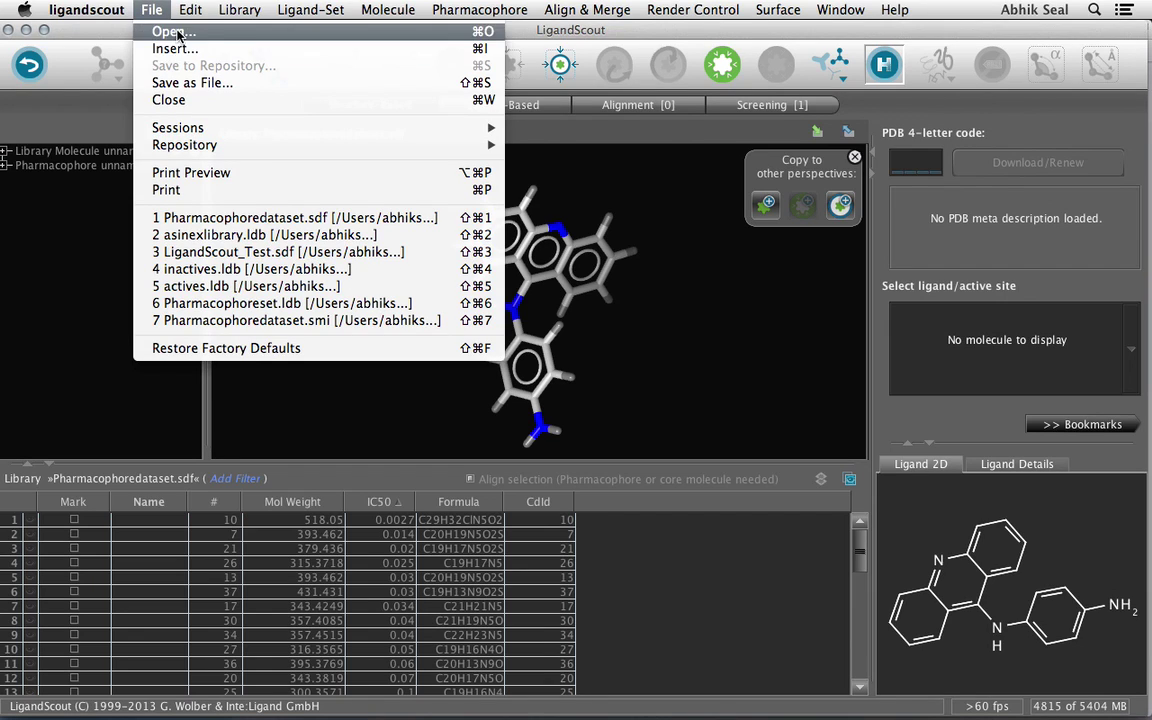
pyautogui.click(164, 31)
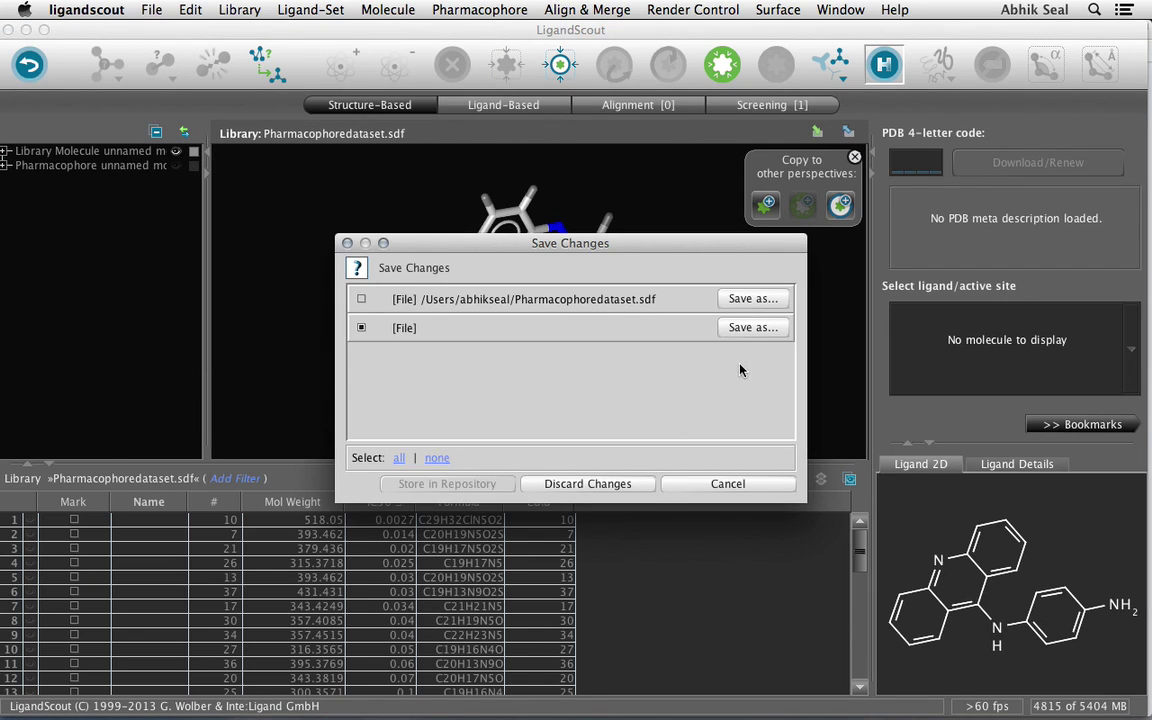
pyautogui.click(729, 486)
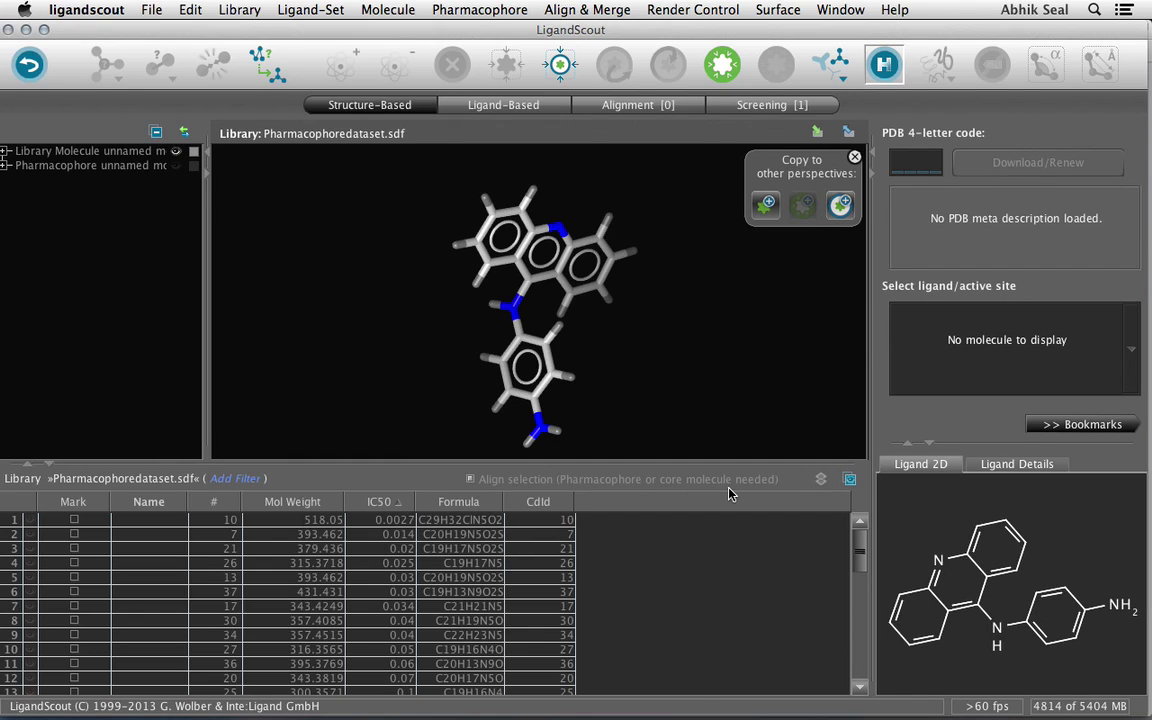
pyautogui.click(151, 10)
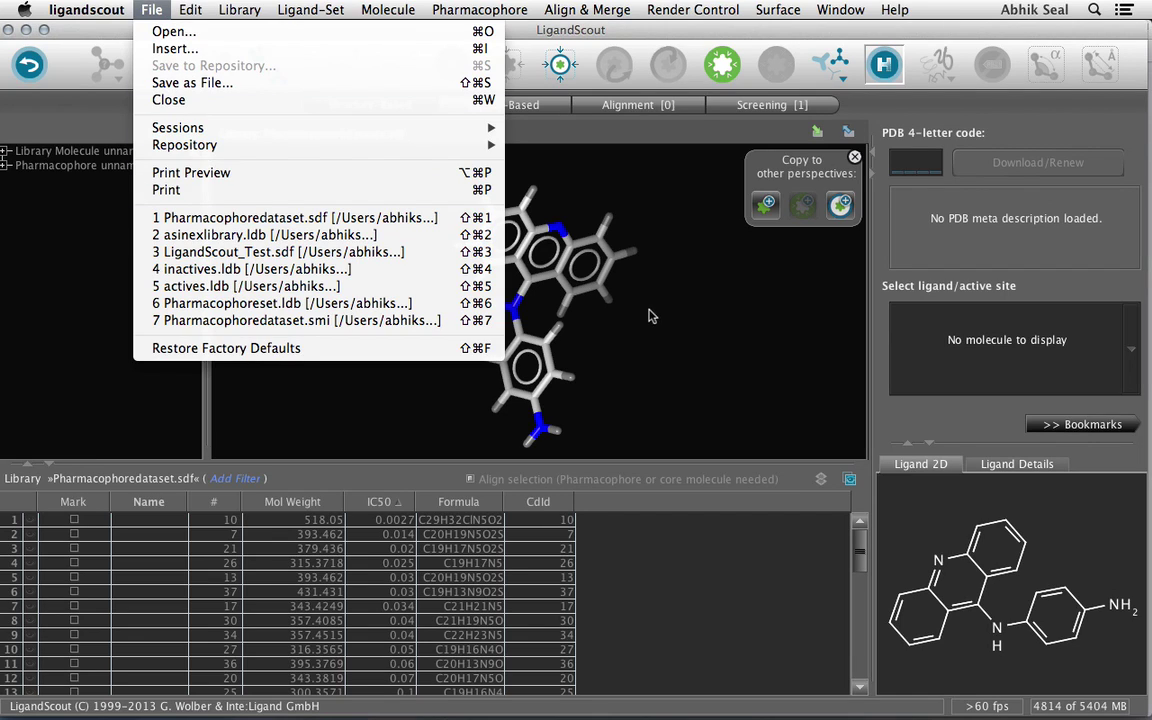
pyautogui.click(588, 284)
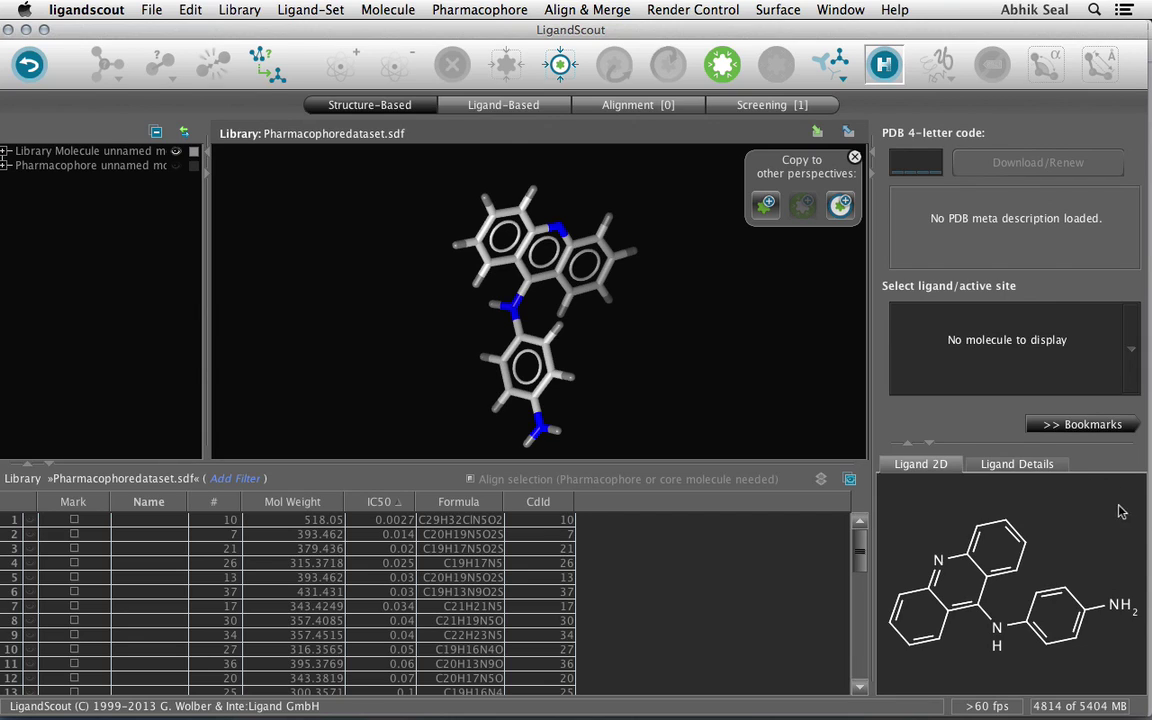
pyautogui.click(270, 9)
pyautogui.moveTo(241, 9)
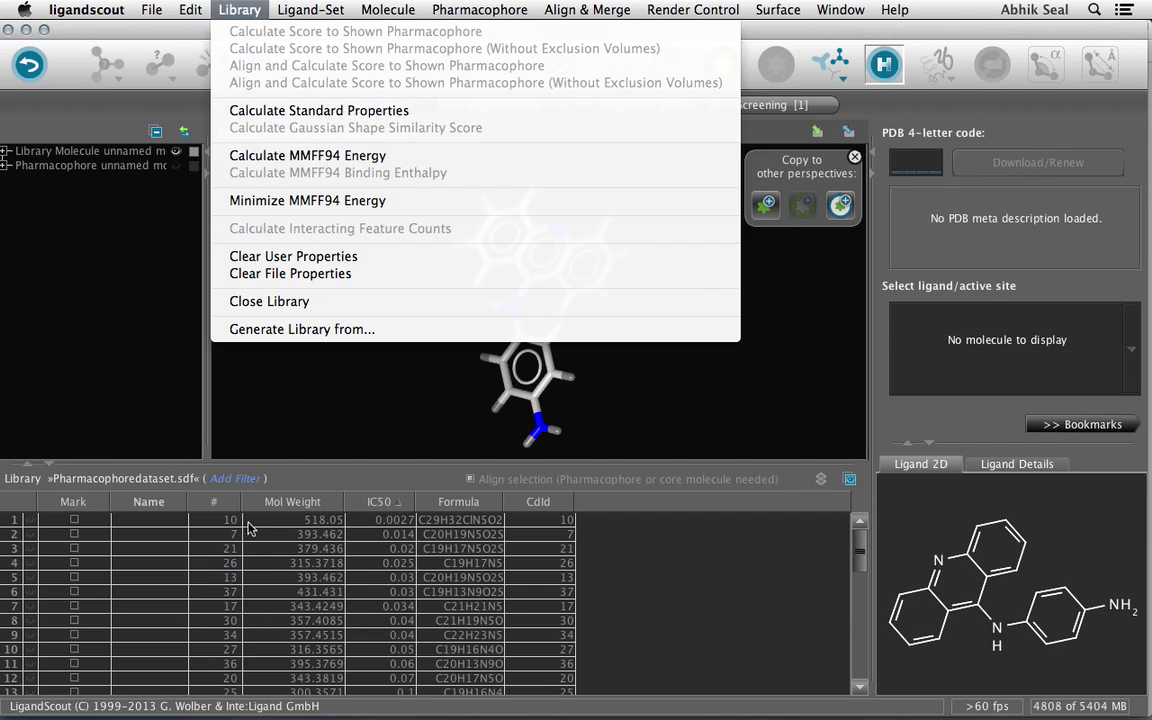
pyautogui.click(333, 363)
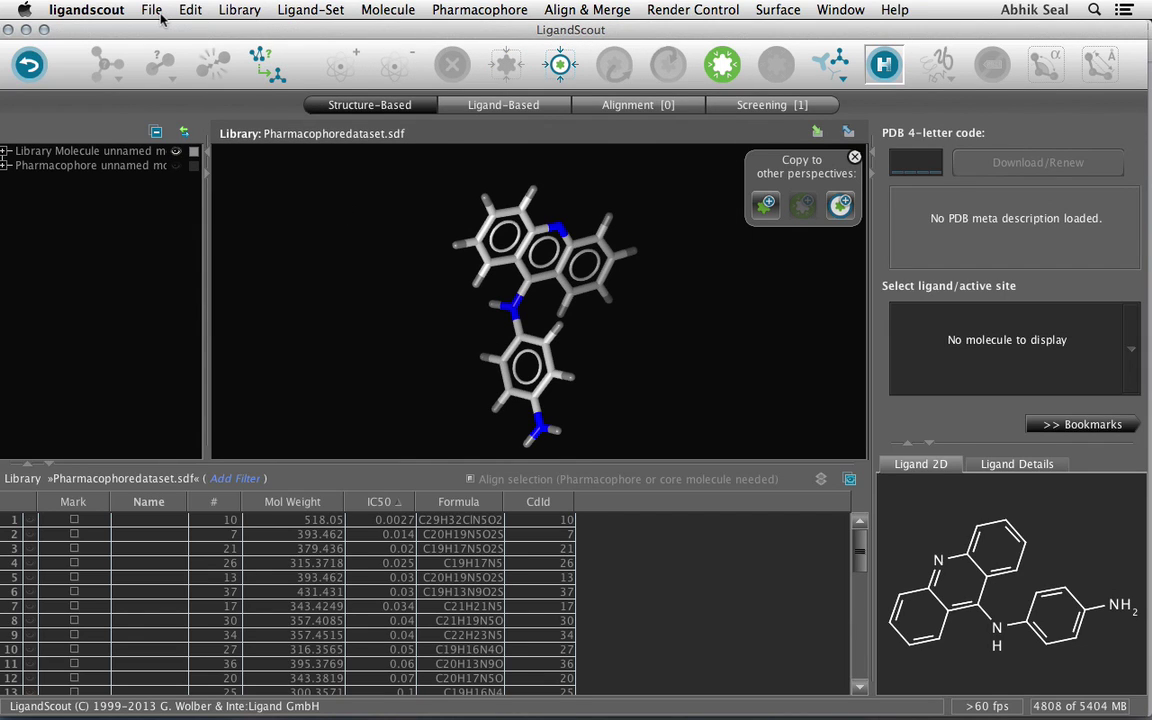
# Copy the current library ligand to the Ligand-Based Perspective and switch to that perspective
pyautogui.click(767, 205)
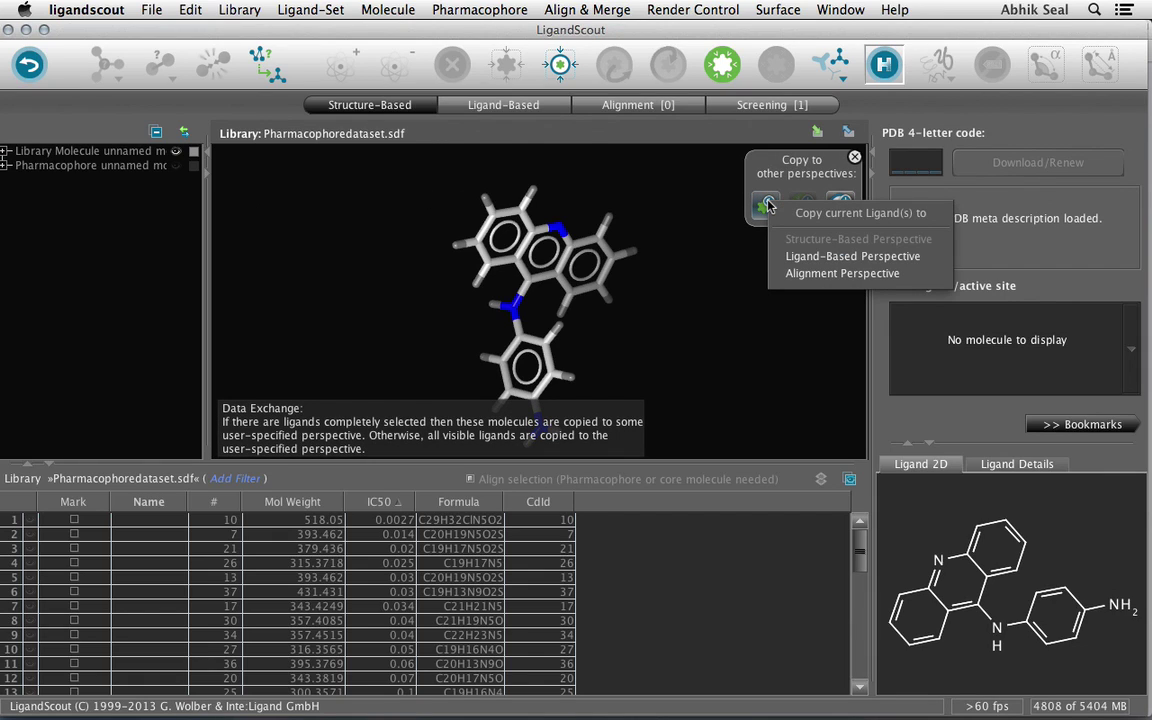
pyautogui.click(792, 256)
pyautogui.moveTo(588, 38); pyautogui.dragTo(672, 31)
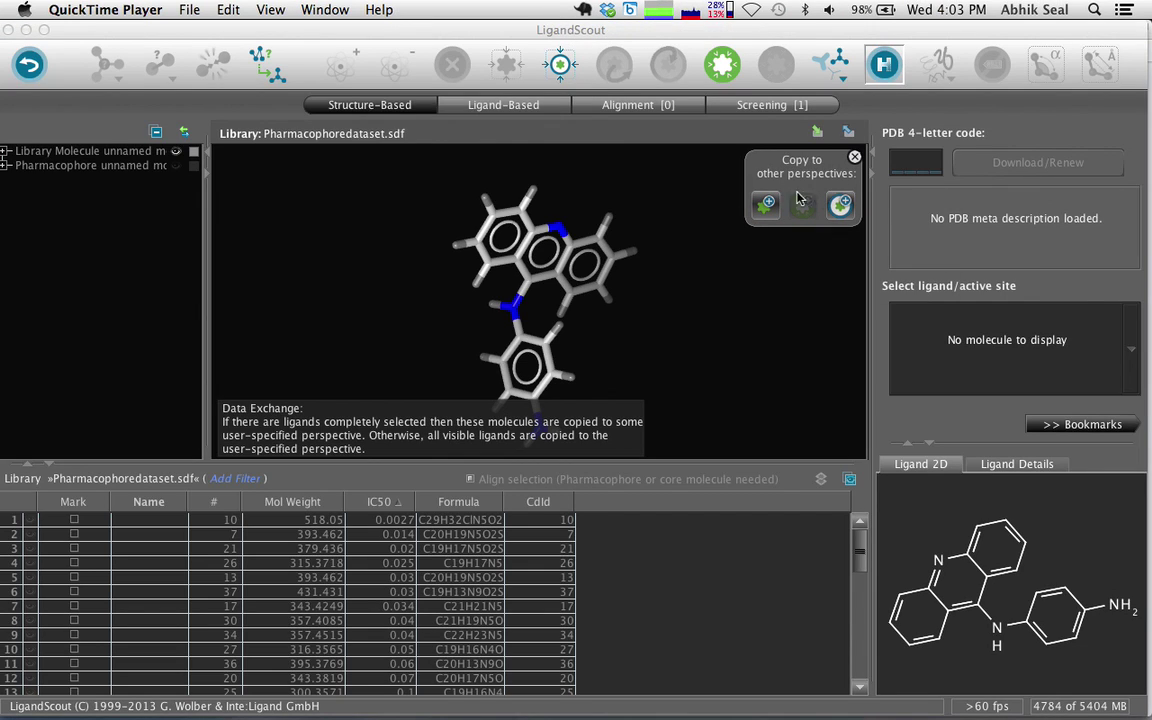
pyautogui.click(513, 110)
# Examine the espresso ligand set's training, test and ignored molecules with their IC50 values, and inspect the aligned 3D pharmacophore model
pyautogui.moveTo(527, 338)
pyautogui.mouseDown()
pyautogui.moveTo(391, 244)
pyautogui.moveTo(396, 261)
pyautogui.moveTo(447, 291)
pyautogui.moveTo(572, 316)
pyautogui.moveTo(391, 265)
pyautogui.moveTo(494, 314)
pyautogui.moveTo(433, 205)
pyautogui.moveTo(404, 195)
pyautogui.moveTo(532, 288)
pyautogui.moveTo(514, 340)
pyautogui.mouseUp()
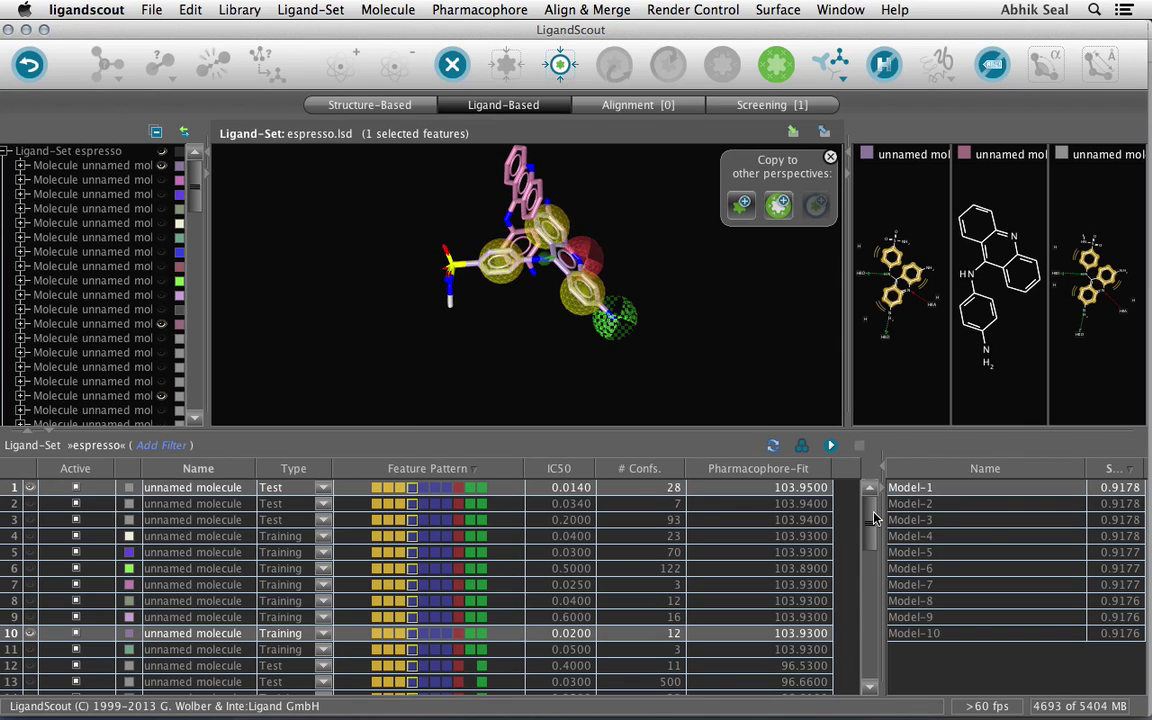
pyautogui.moveTo(871, 511)
pyautogui.mouseDown()
pyautogui.moveTo(866, 545)
pyautogui.moveTo(866, 496)
pyautogui.mouseUp()
pyautogui.moveTo(871, 513); pyautogui.dragTo(857, 594)
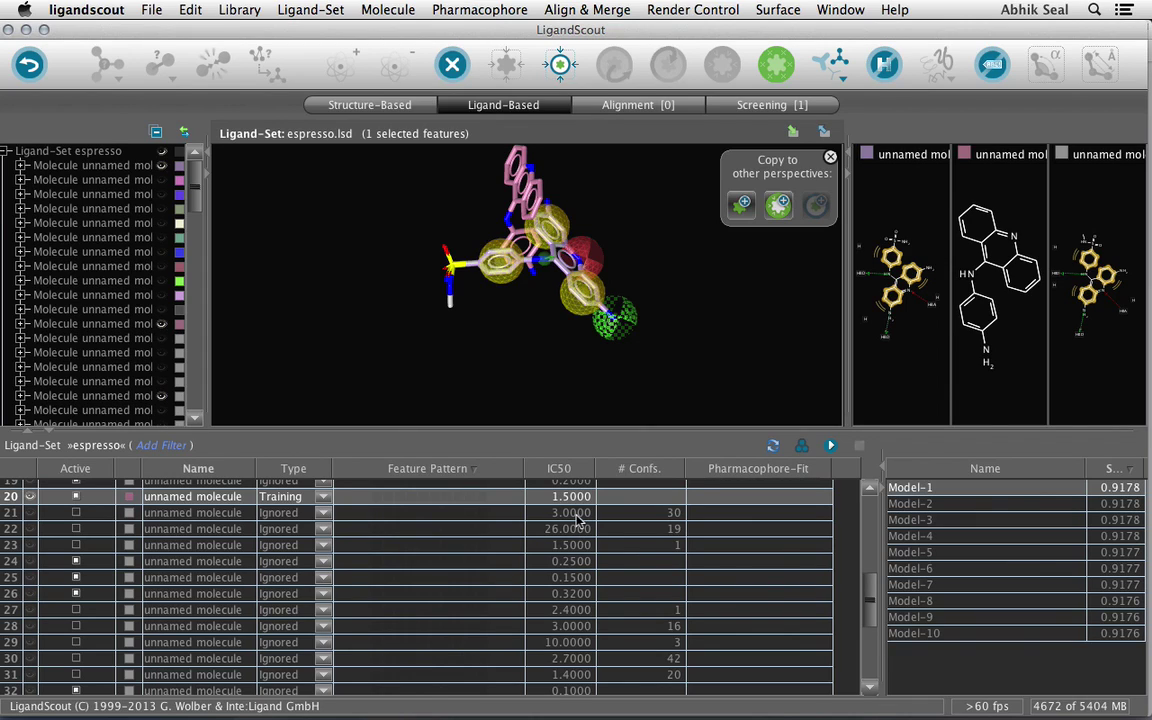
pyautogui.moveTo(874, 598); pyautogui.dragTo(870, 487)
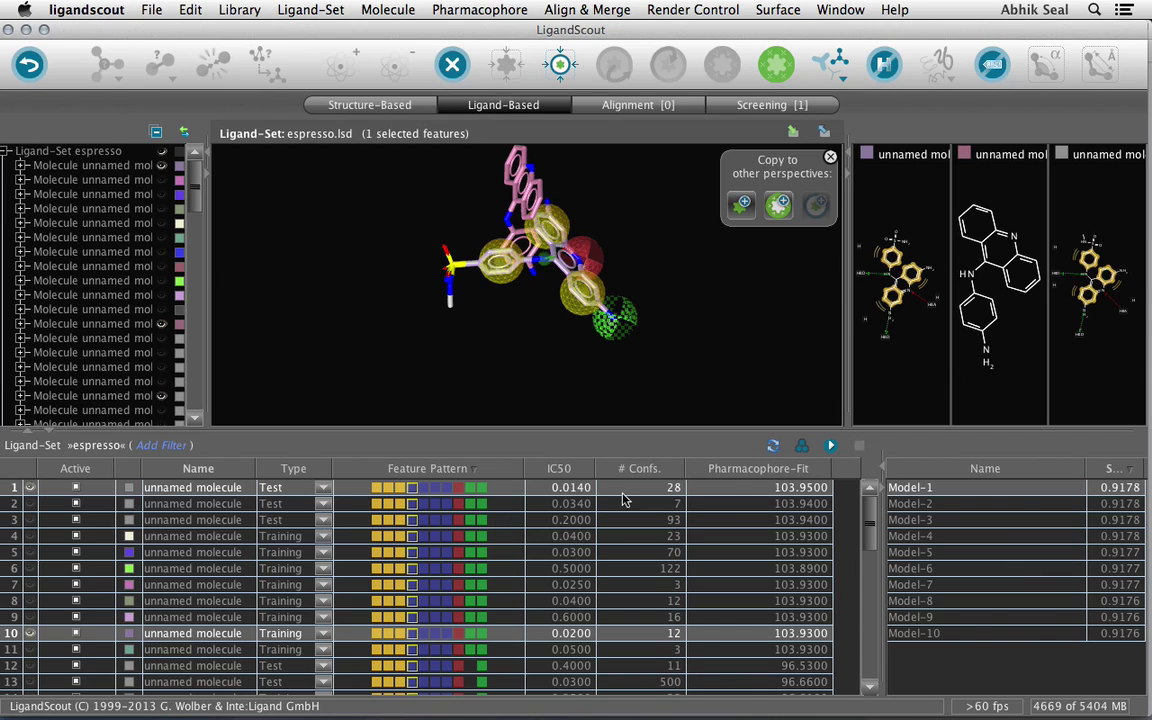
pyautogui.moveTo(628, 348); pyautogui.dragTo(426, 286)
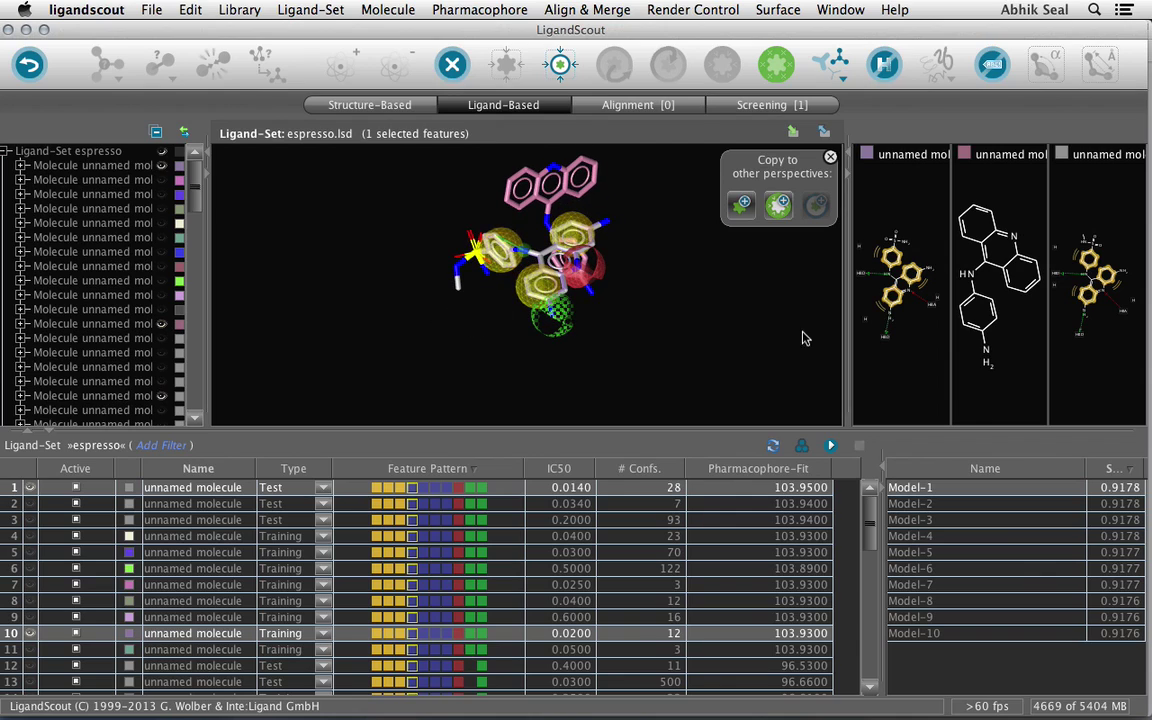
# Review the Omega conformer generation settings for the ligand set and close them without generating conformations
pyautogui.click(772, 446)
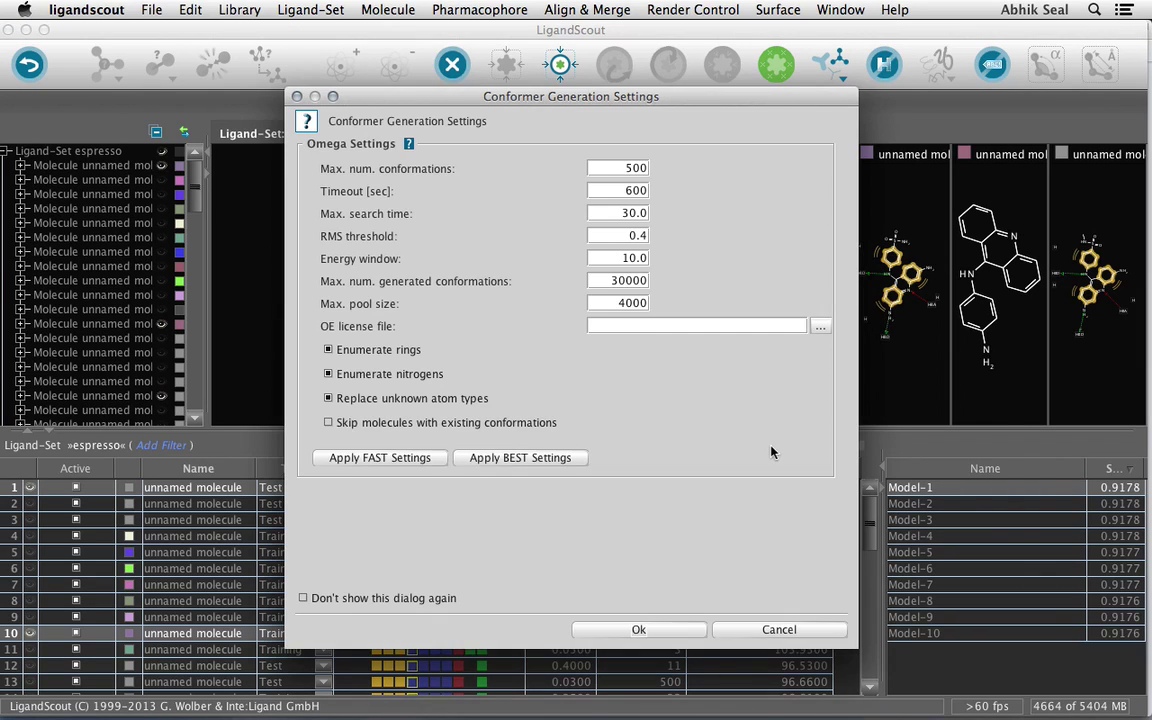
pyautogui.moveTo(605, 110); pyautogui.dragTo(909, 139)
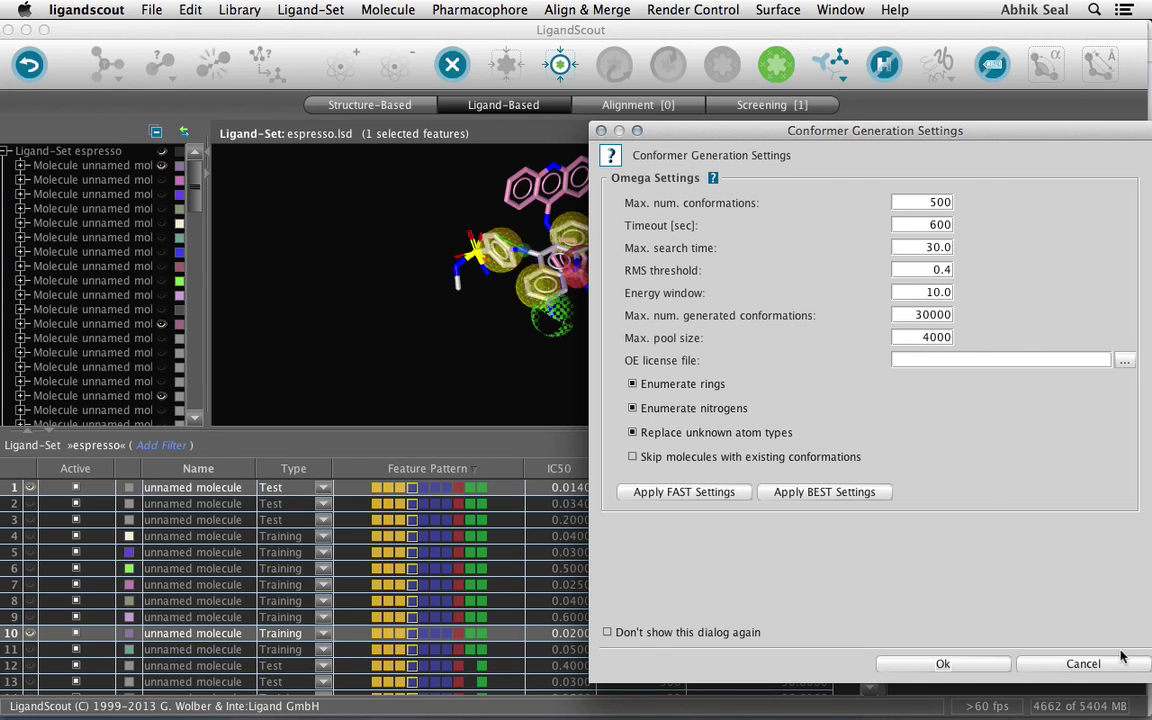
pyautogui.click(1074, 668)
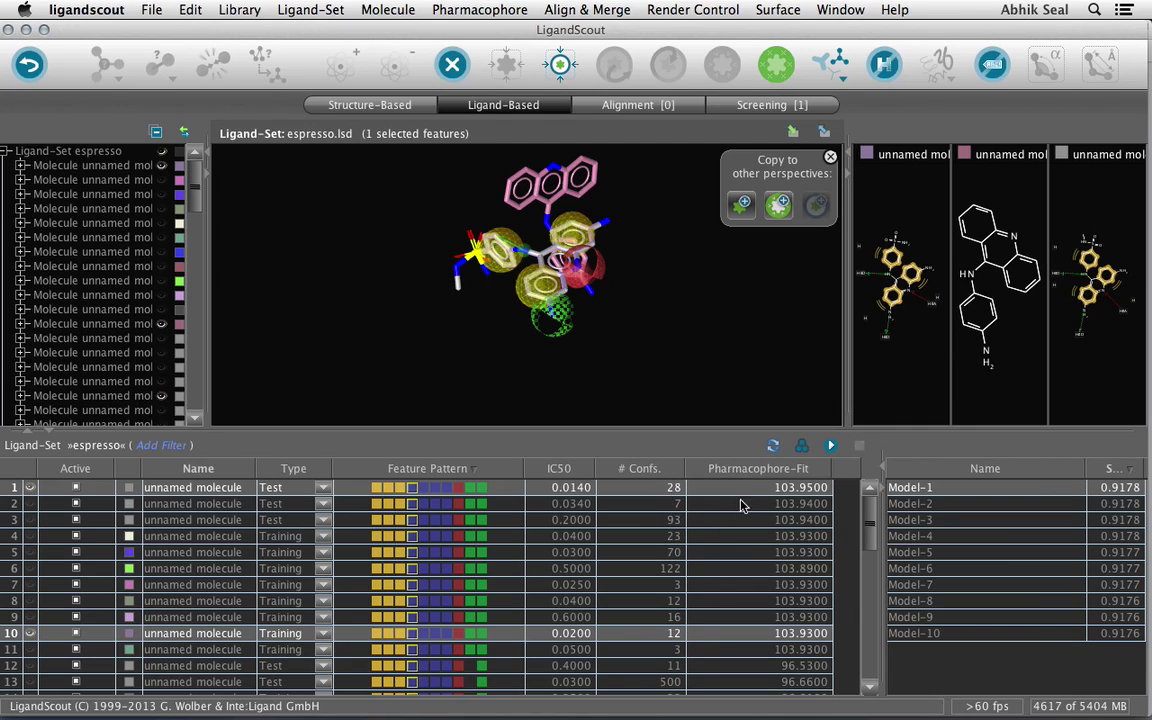
# Start ligand-based pharmacophore creation for the espresso set and choose Pharmacophore-Fit and atom overlap as the scoring function
pyautogui.click(831, 453)
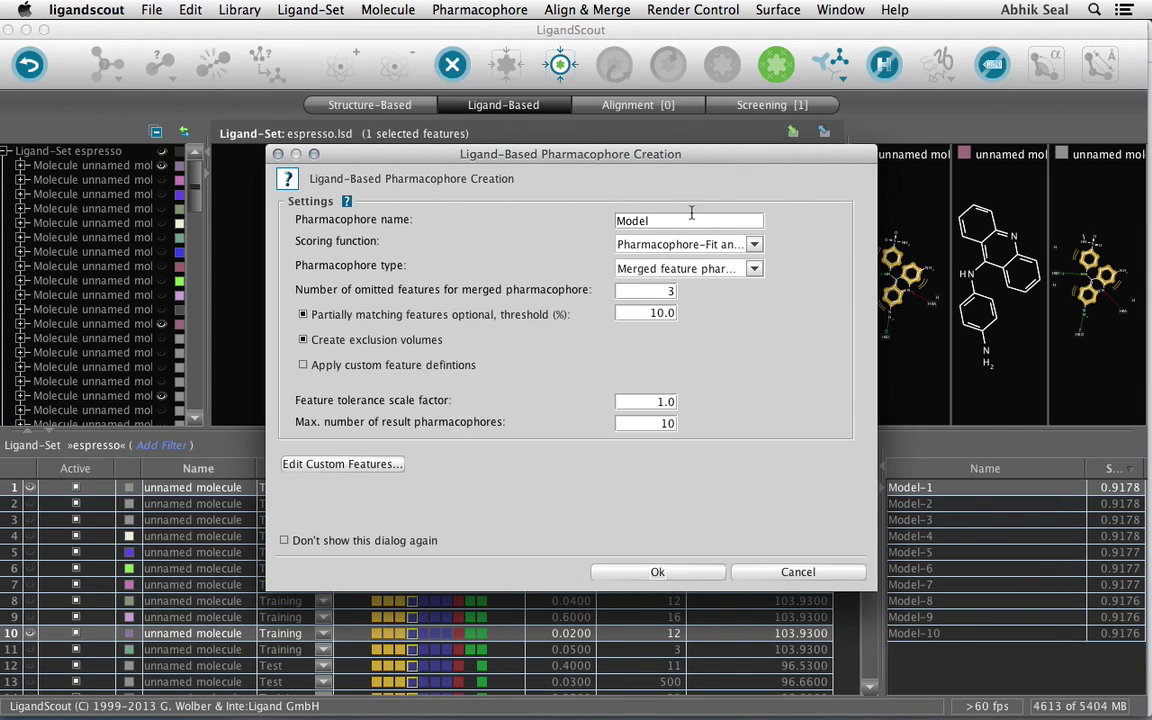
pyautogui.click(755, 246)
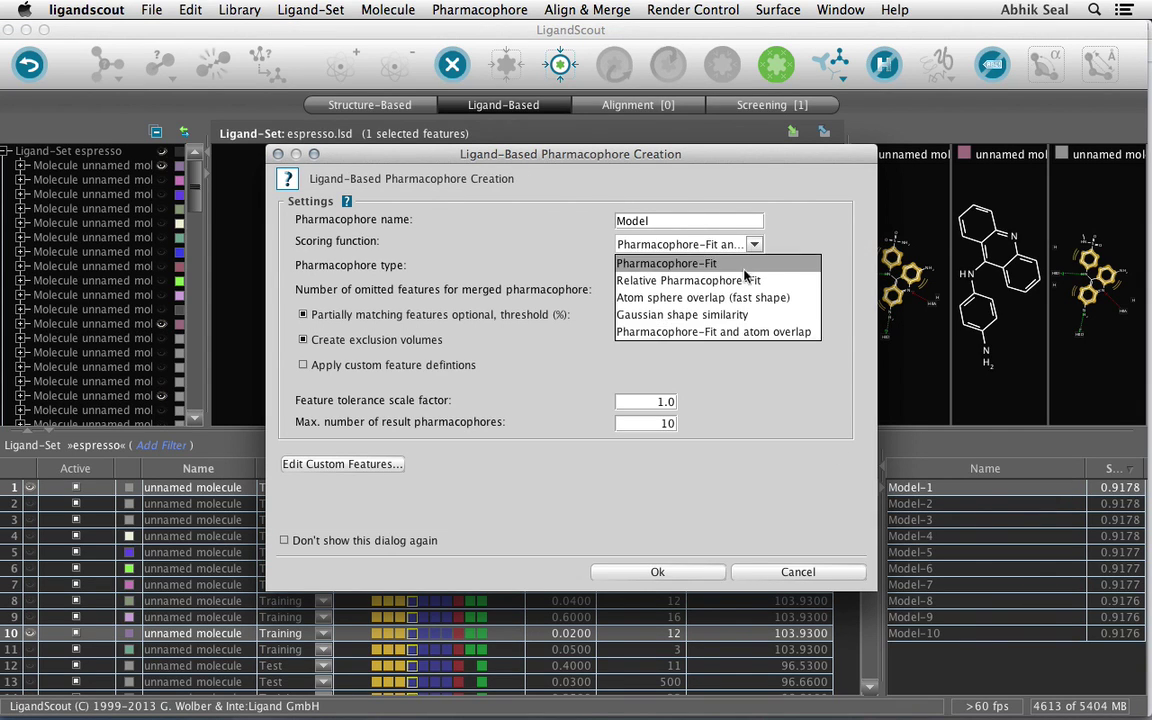
pyautogui.click(743, 333)
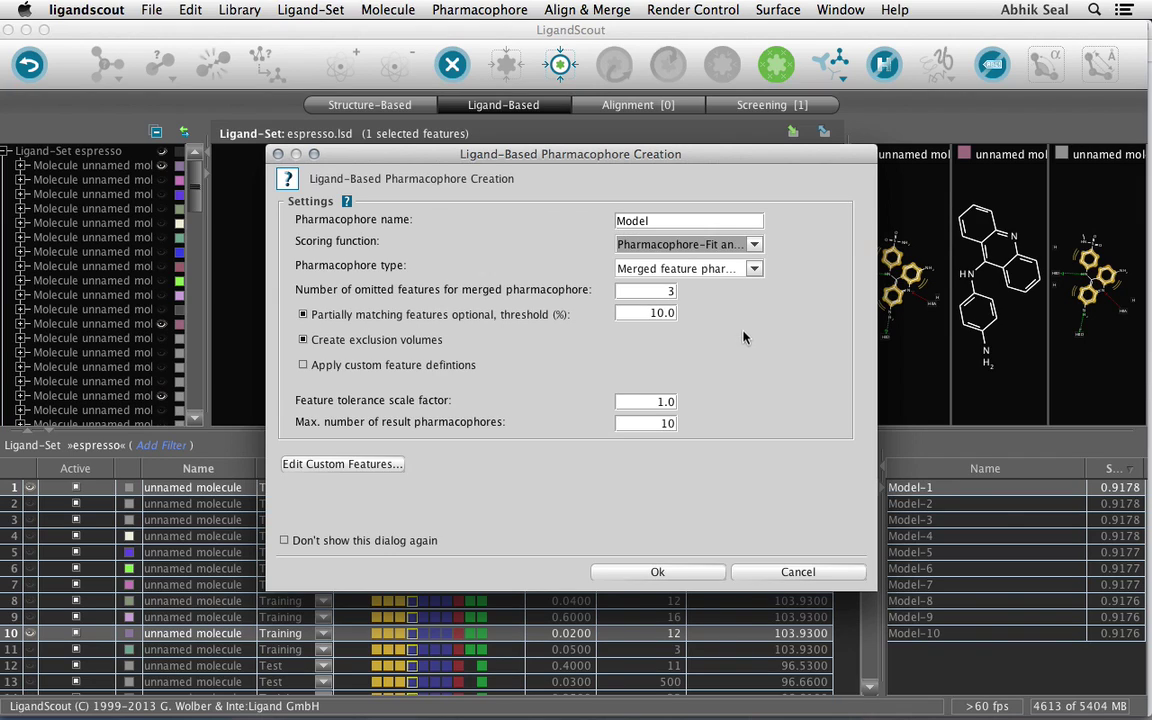
# Compare the pharmacophore type options and choose Merged feature pharmacophore for the new model
pyautogui.click(755, 269)
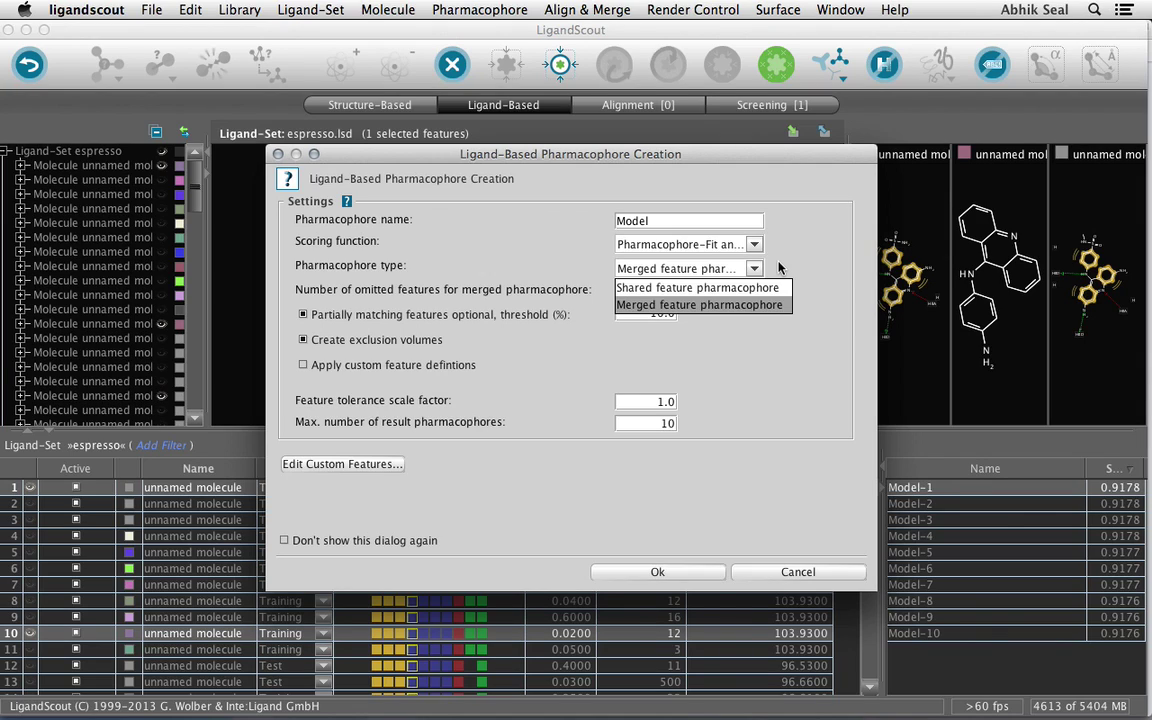
pyautogui.click(757, 327)
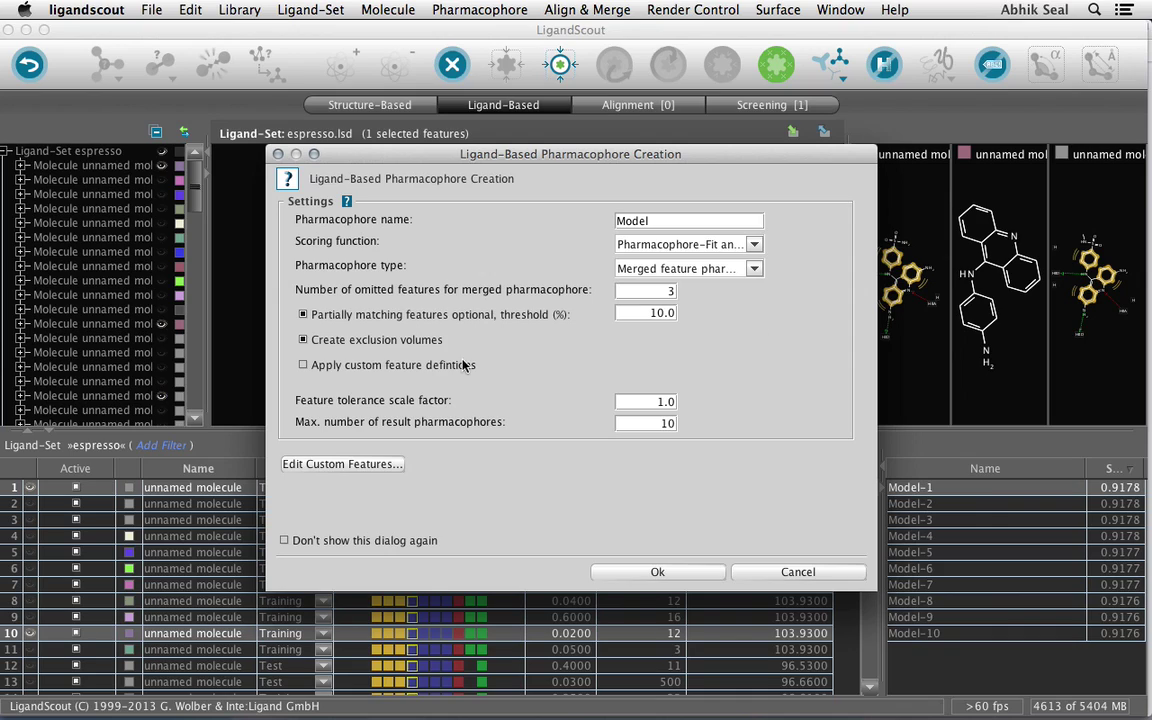
pyautogui.click(659, 267)
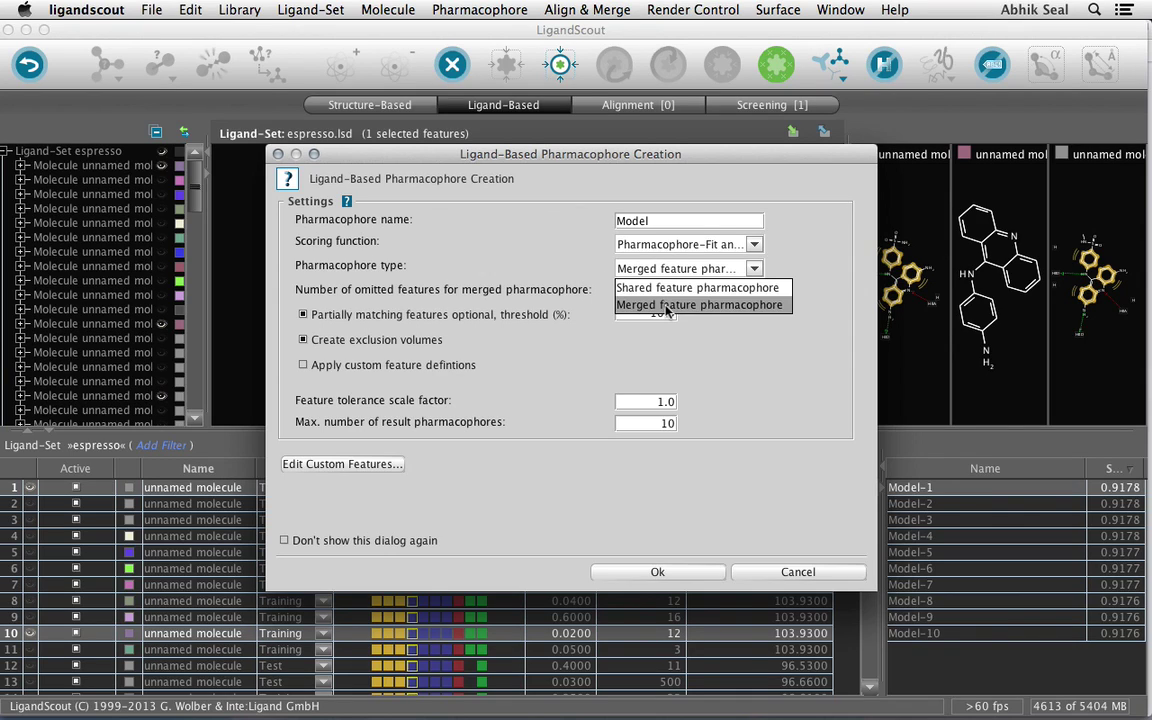
pyautogui.click(727, 335)
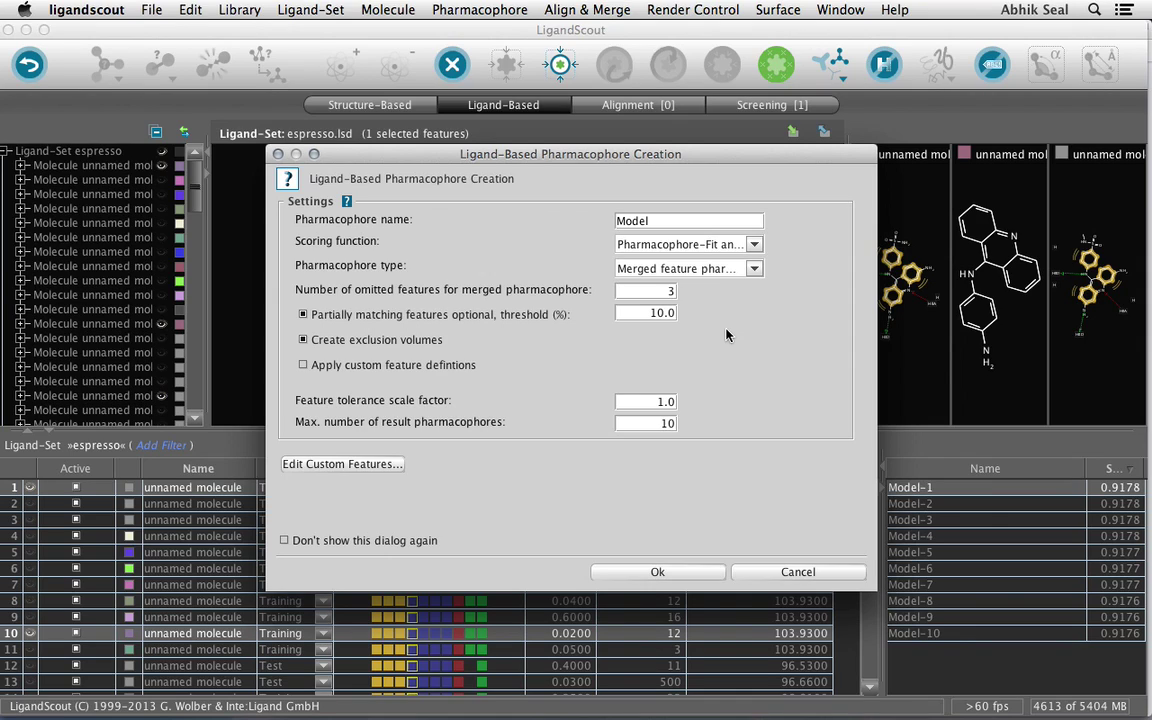
pyautogui.click(718, 271)
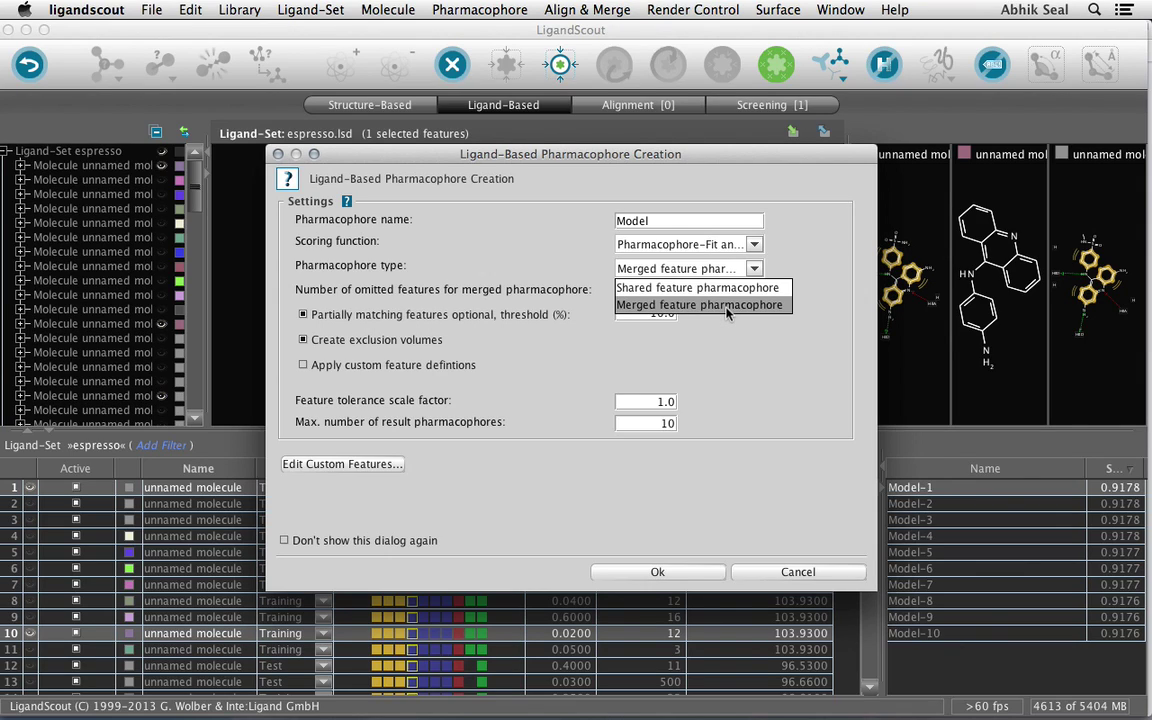
pyautogui.click(727, 313)
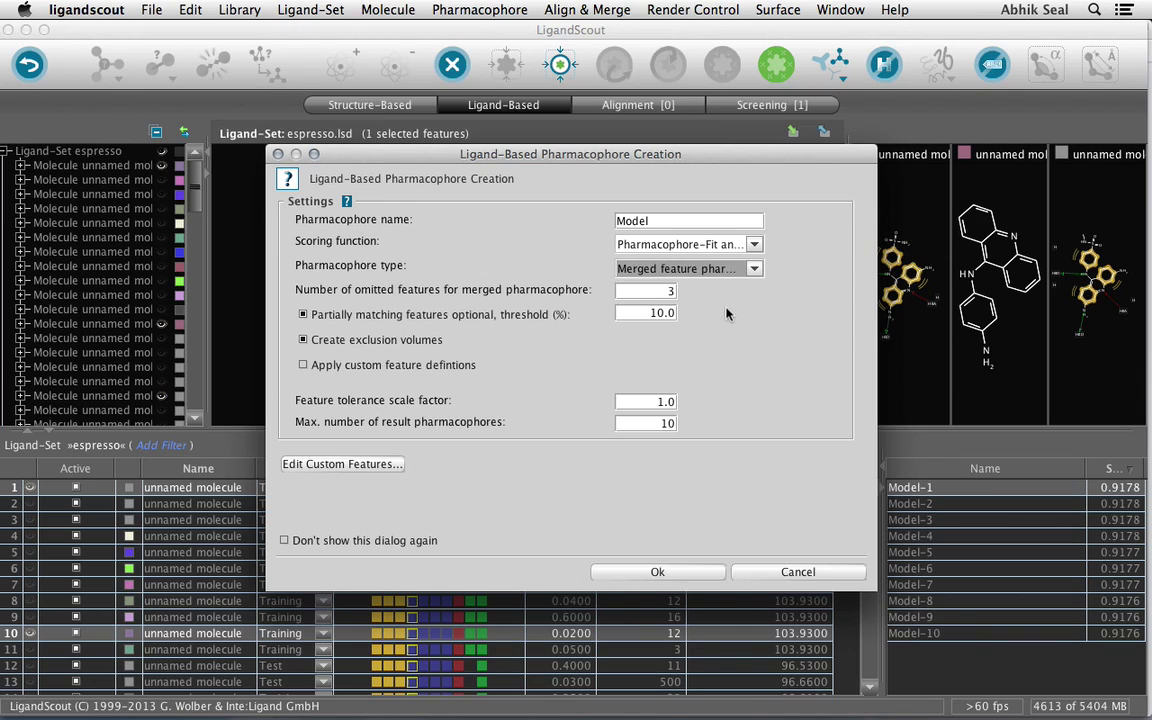
# Enable custom feature definitions for the merged feature pharmacophore and open the custom feature editor
pyautogui.click(720, 268)
pyautogui.click(731, 350)
pyautogui.click(400, 366)
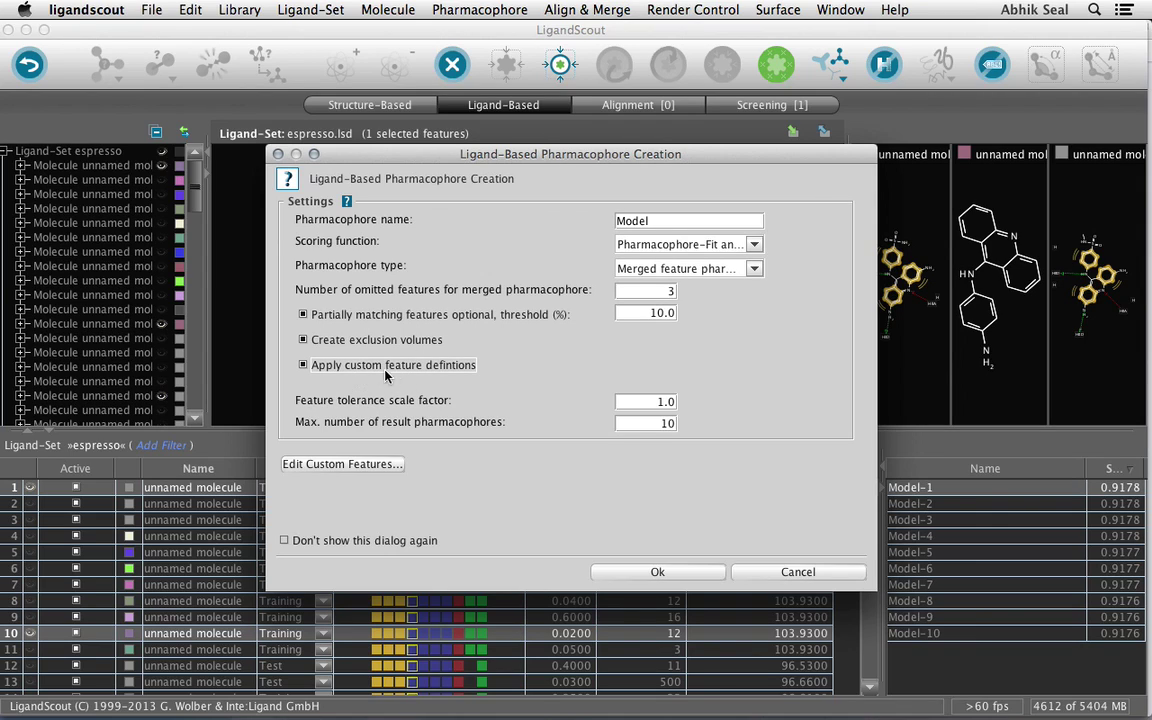
pyautogui.click(366, 474)
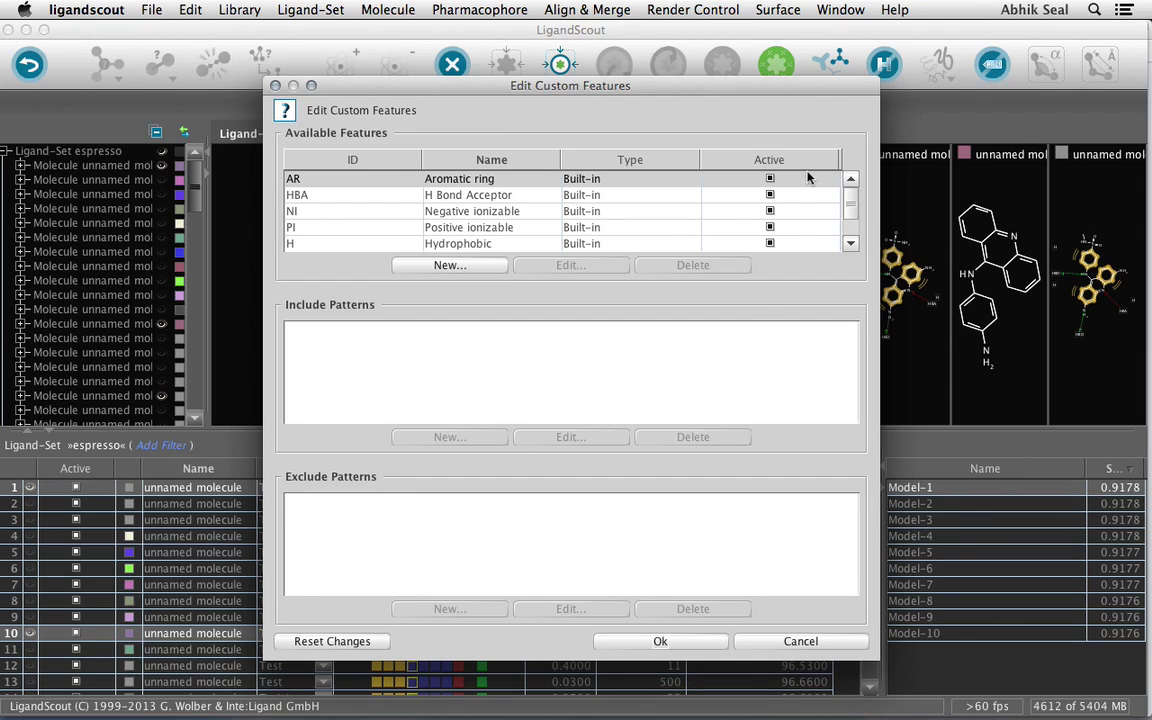
# Review the available built-in pharmacophore features, from aromatic ring through H bond donor
pyautogui.click(851, 182)
pyautogui.click(403, 192)
pyautogui.click(447, 213)
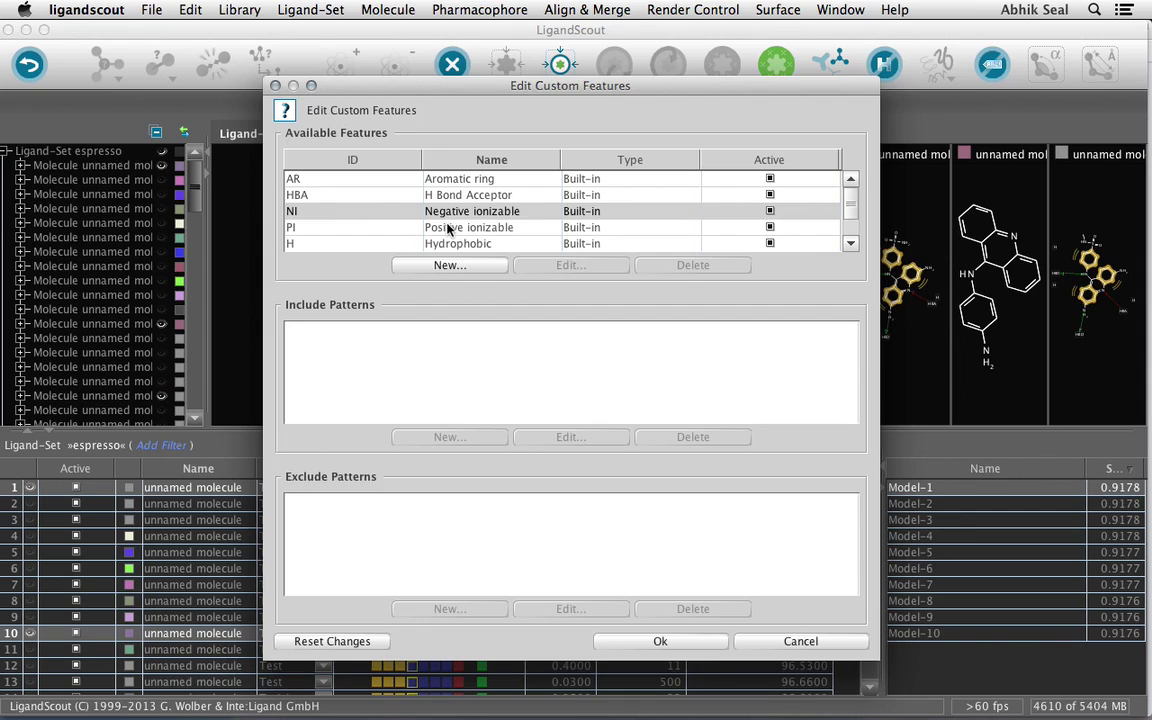
pyautogui.click(448, 228)
pyautogui.click(449, 243)
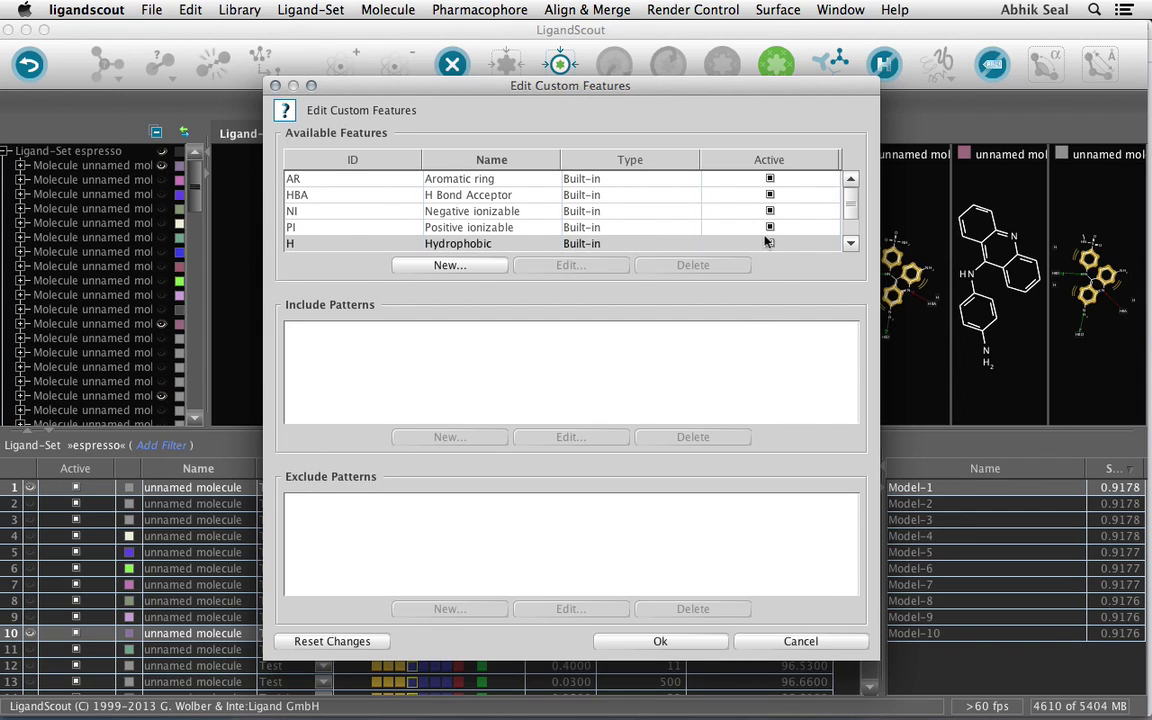
pyautogui.moveTo(855, 206); pyautogui.dragTo(852, 226)
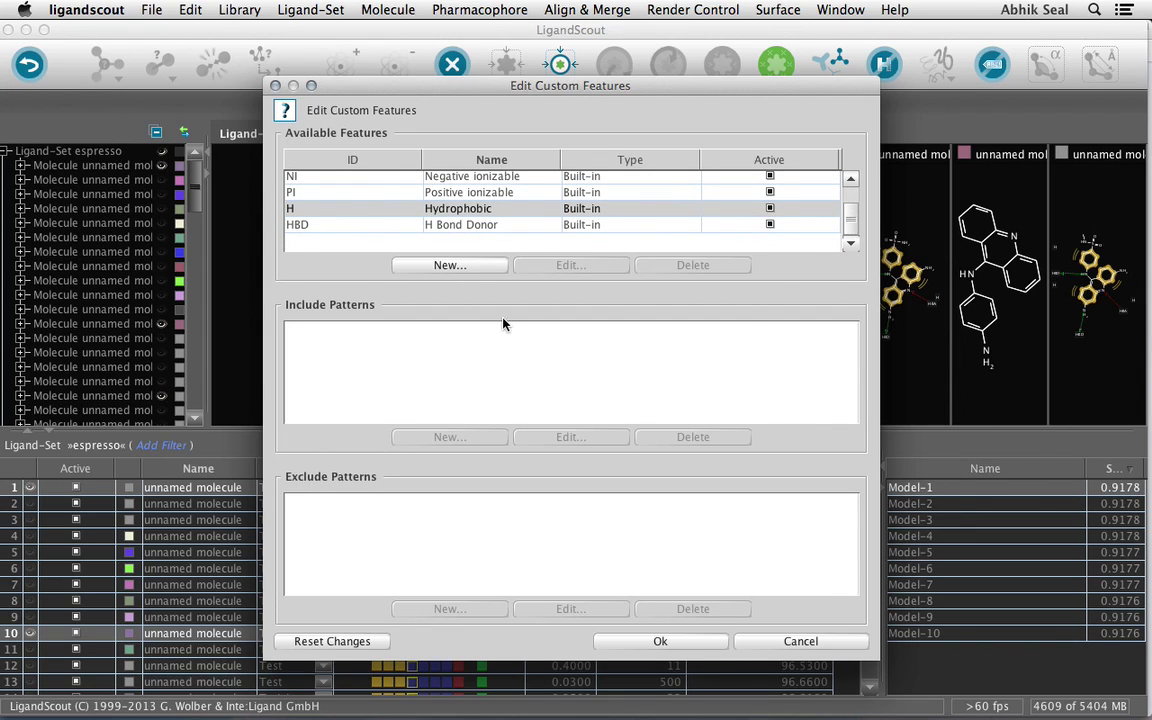
pyautogui.click(492, 228)
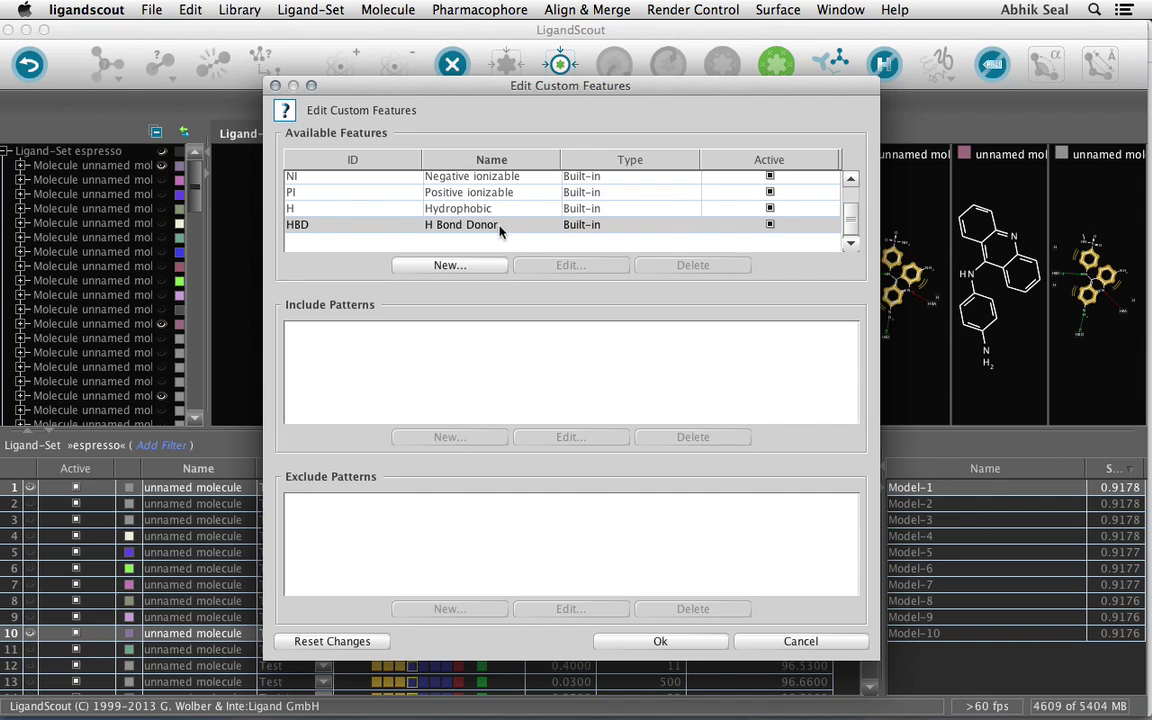
pyautogui.scroll(2, 500, 230)
pyautogui.scroll(-2, 500, 230)
pyautogui.click(452, 265)
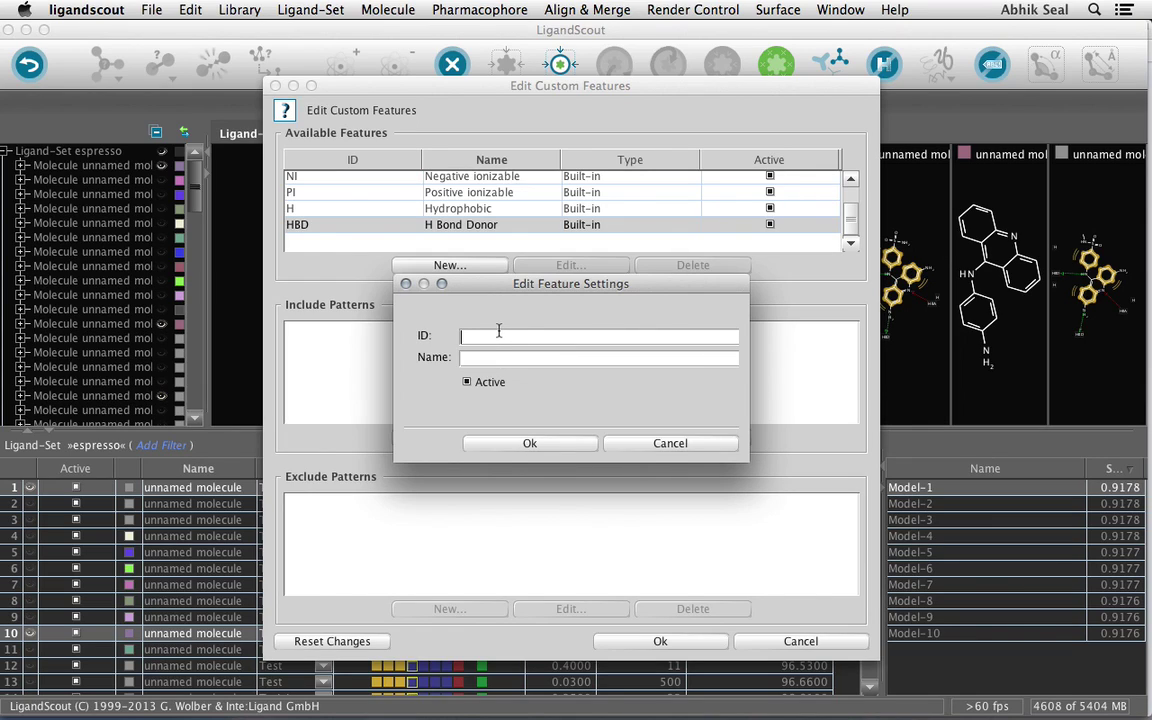
pyautogui.click(956, 82)
pyautogui.click(951, 85)
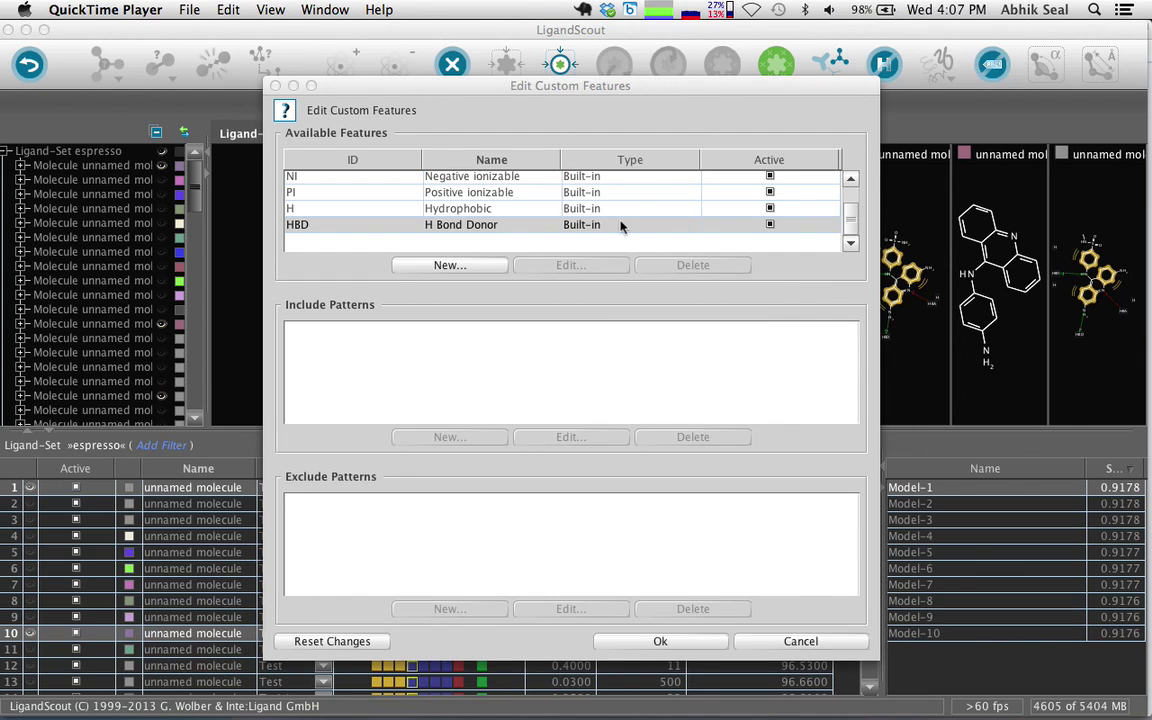
# Create an active custom feature with the ID lHba and the name lipinskiHBA
pyautogui.click(478, 270)
pyautogui.click(517, 340)
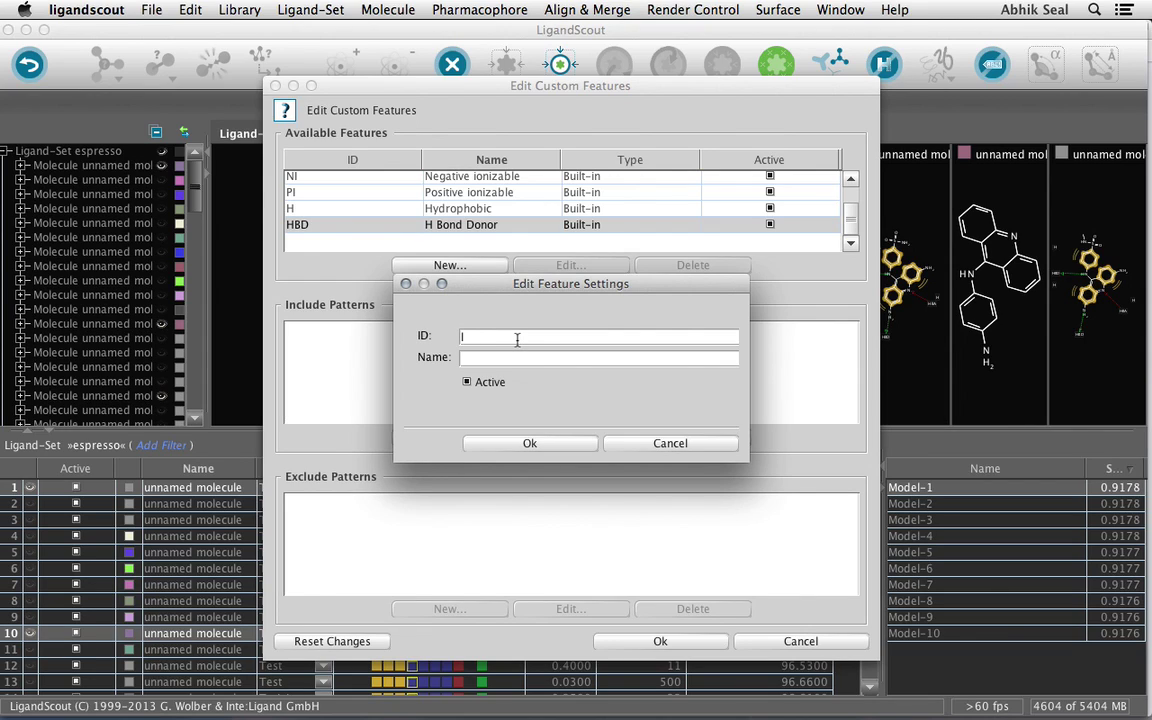
pyautogui.write('IH')
pyautogui.write('ba')
pyautogui.click(519, 355)
pyautogui.write('lipinskiHBA')
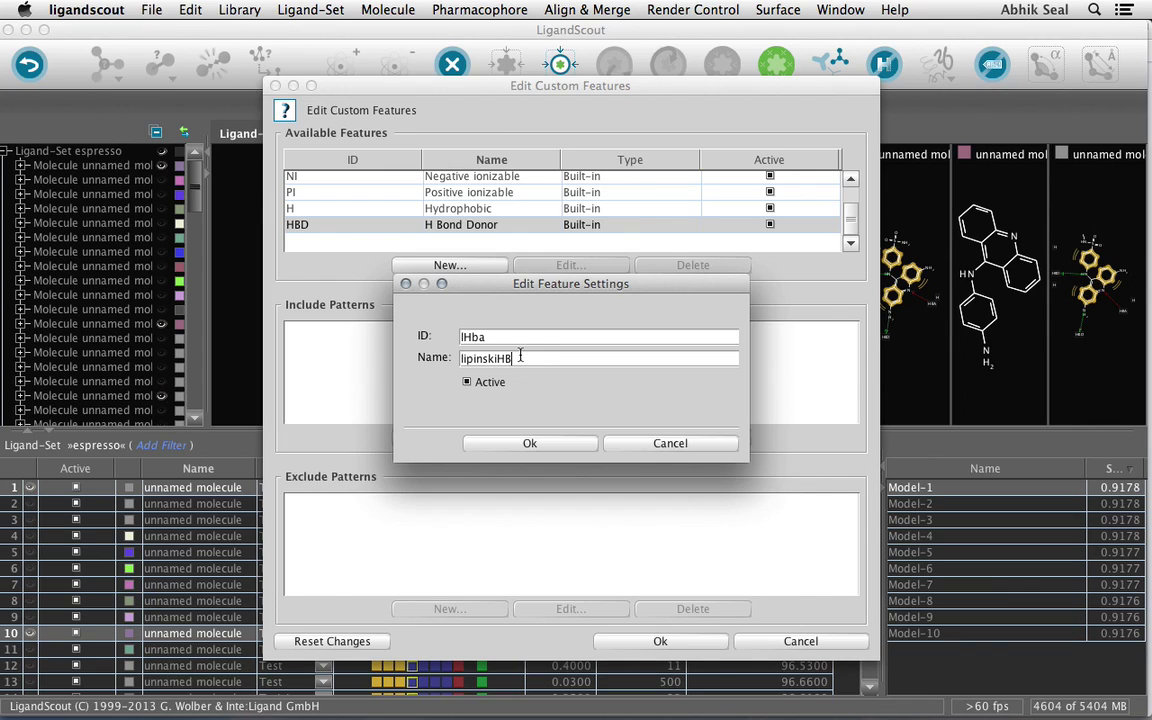
pyautogui.click(529, 443)
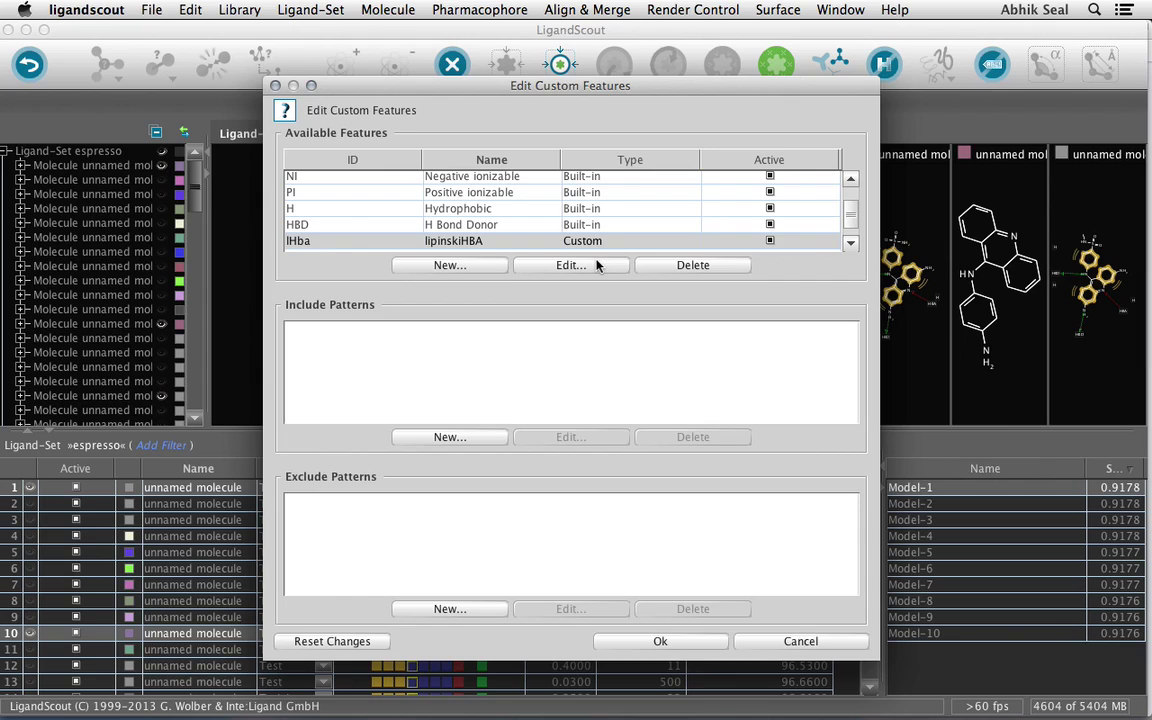
# Review the SMARTS pattern and feature tolerance settings for a new lipinskiHBA include pattern and cancel without adding it
pyautogui.click(446, 438)
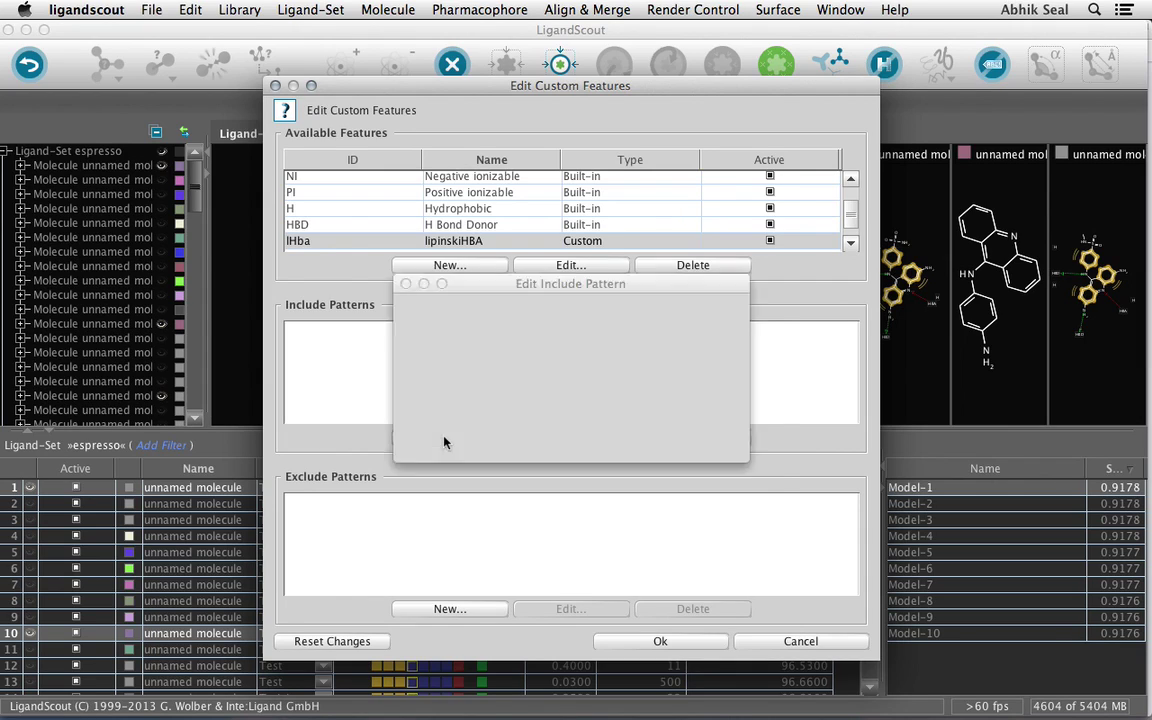
pyautogui.click(542, 337)
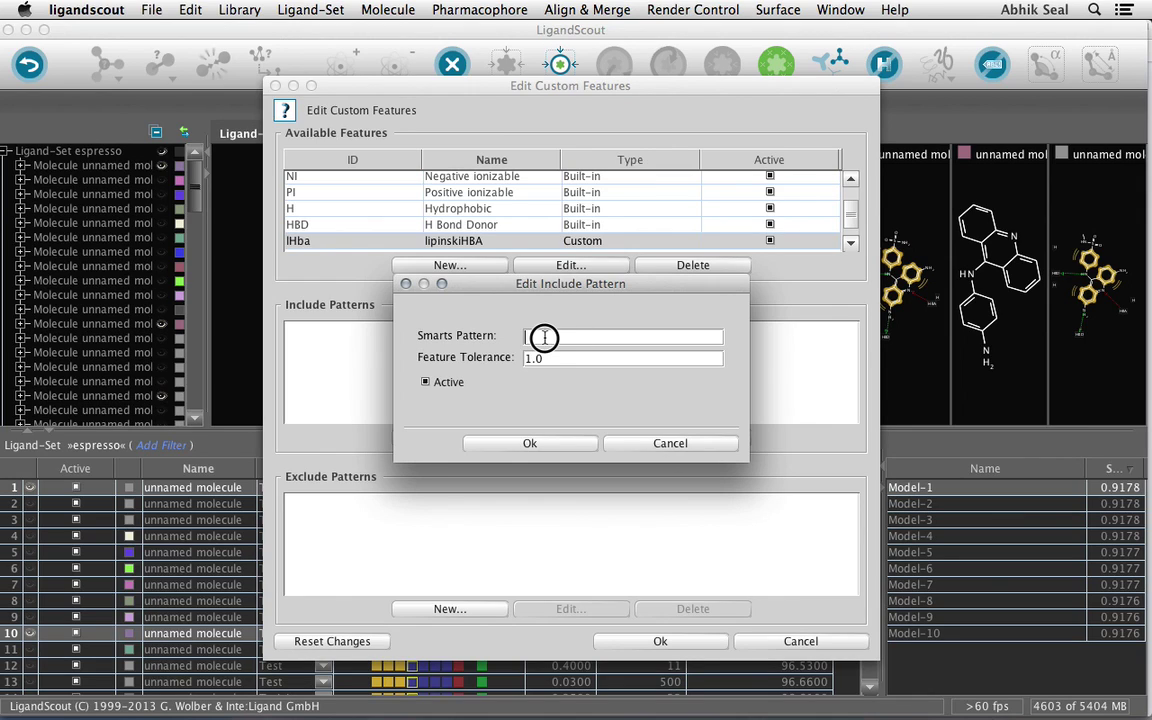
pyautogui.click(529, 445)
pyautogui.click(645, 445)
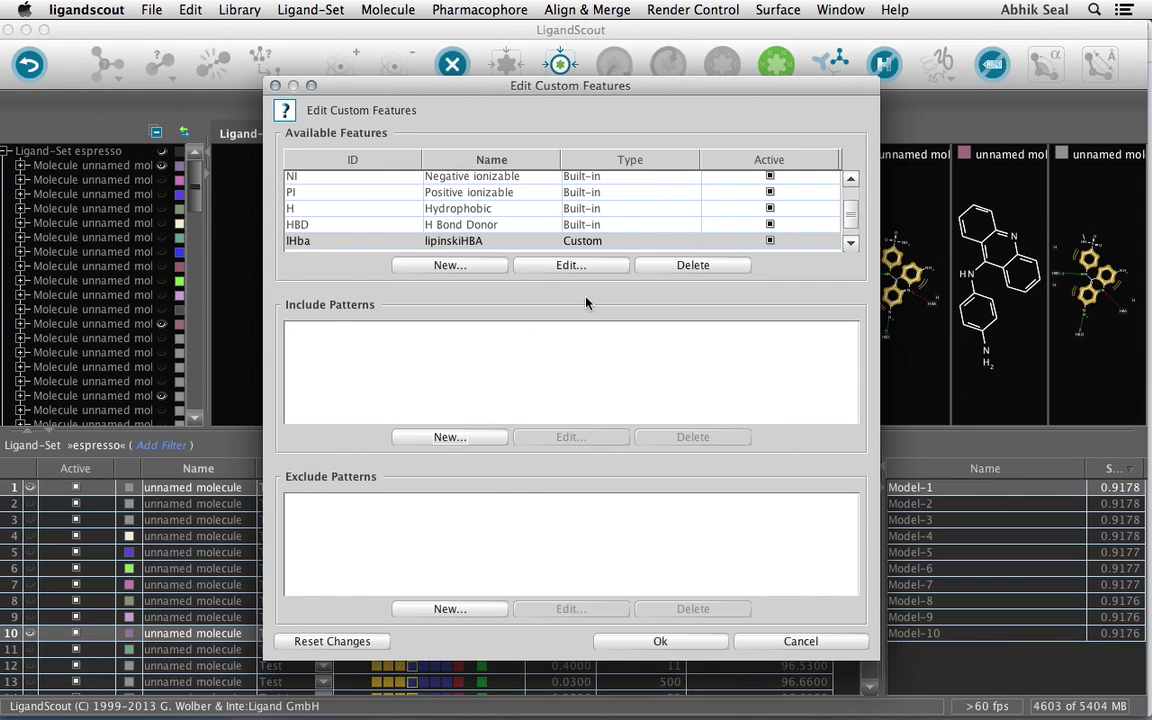
# Delete the lipinskiHBA custom feature and leave pharmacophore creation without generating a model
pyautogui.click(703, 268)
pyautogui.scroll(2, 614, 240)
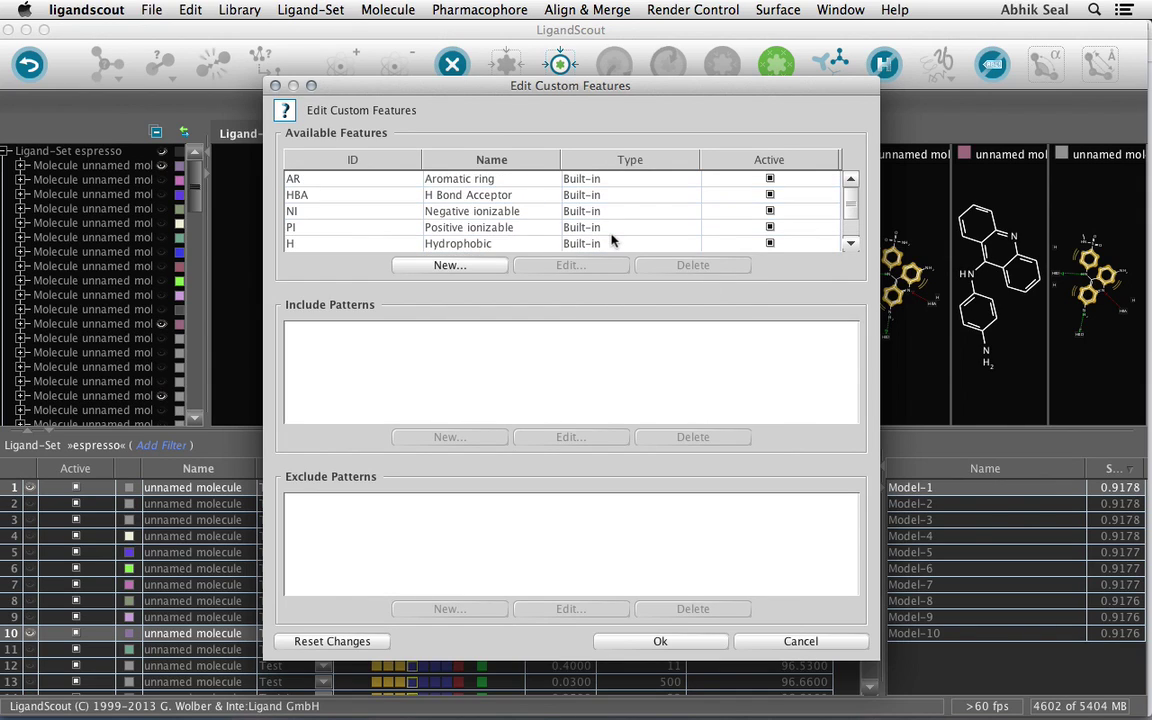
pyautogui.scroll(-1, 612, 240)
pyautogui.scroll(1, 612, 240)
pyautogui.click(699, 645)
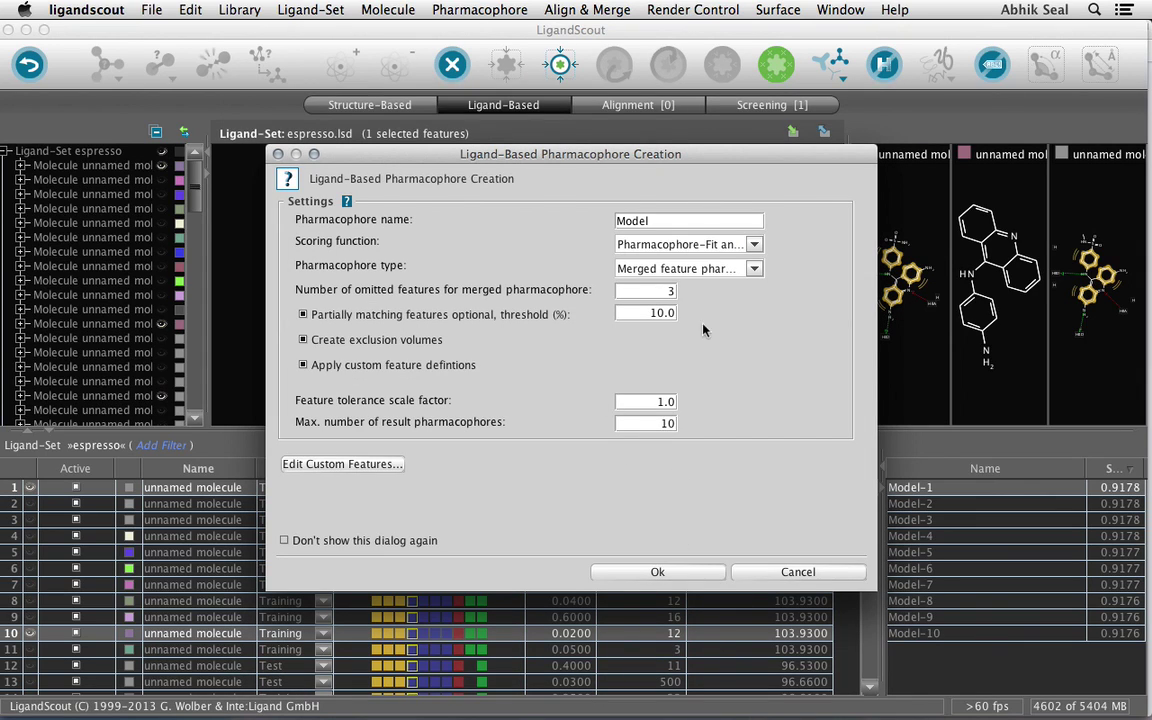
pyautogui.click(799, 572)
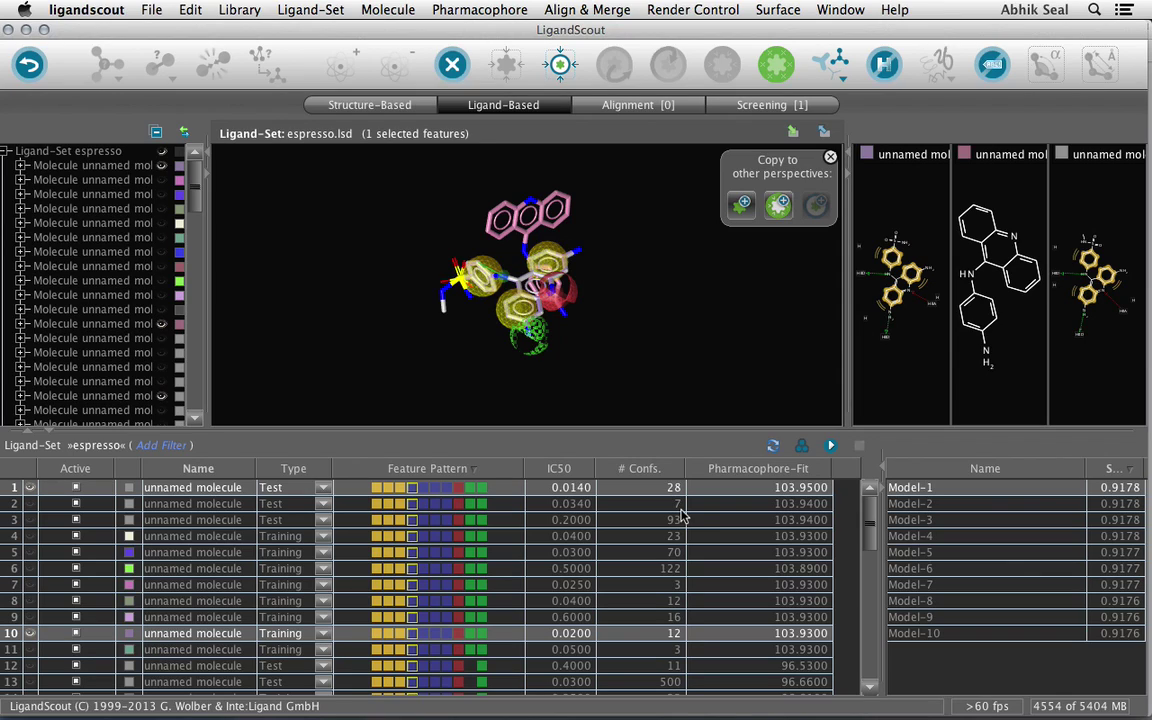
# Compare the ligand-based solutions Model-1 to Model-4 and their feature patterns and fit scores in the ligand table
pyautogui.click(872, 514)
pyautogui.click(1078, 504)
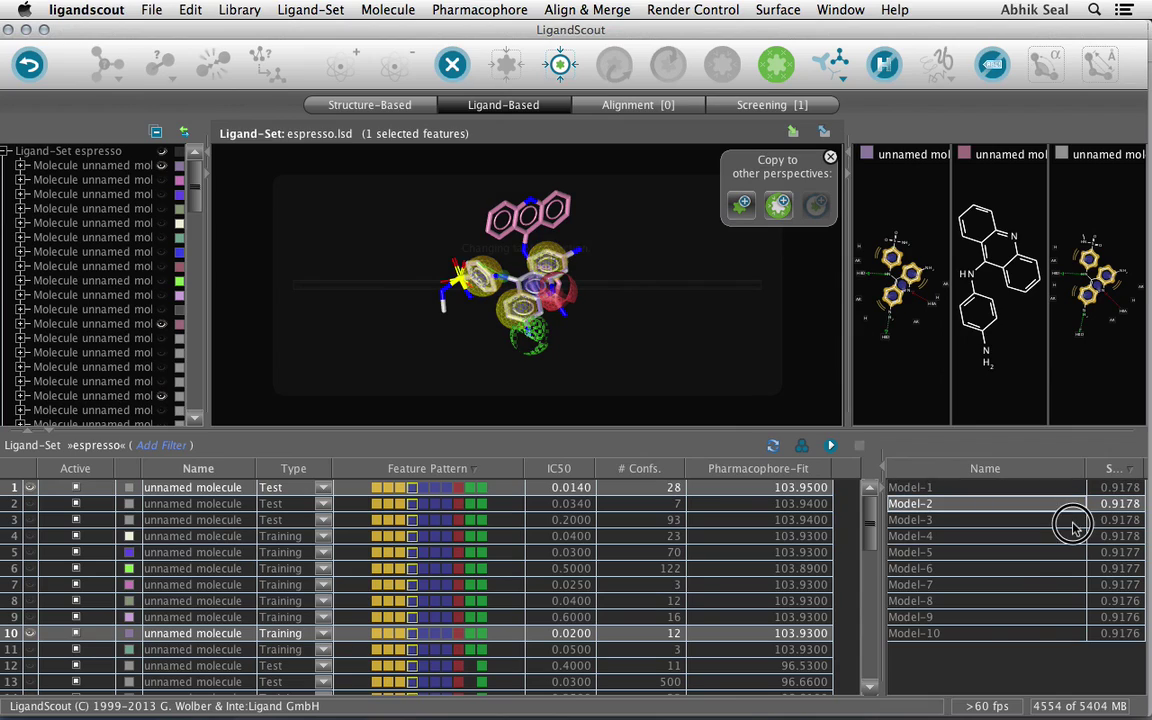
pyautogui.click(1073, 521)
pyautogui.click(1073, 538)
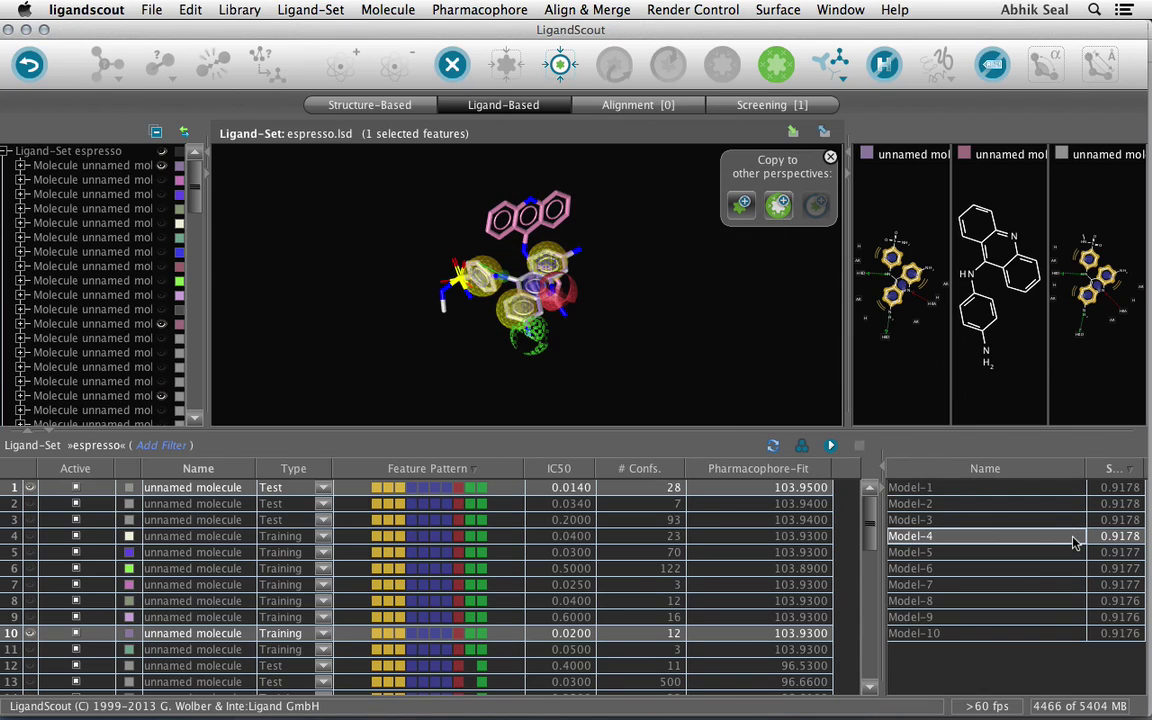
pyautogui.click(1003, 489)
pyautogui.moveTo(868, 519)
pyautogui.mouseDown()
pyautogui.moveTo(868, 587)
pyautogui.moveTo(866, 514)
pyautogui.moveTo(861, 558)
pyautogui.moveTo(860, 535)
pyautogui.mouseUp()
pyautogui.scroll(3, 860, 535)
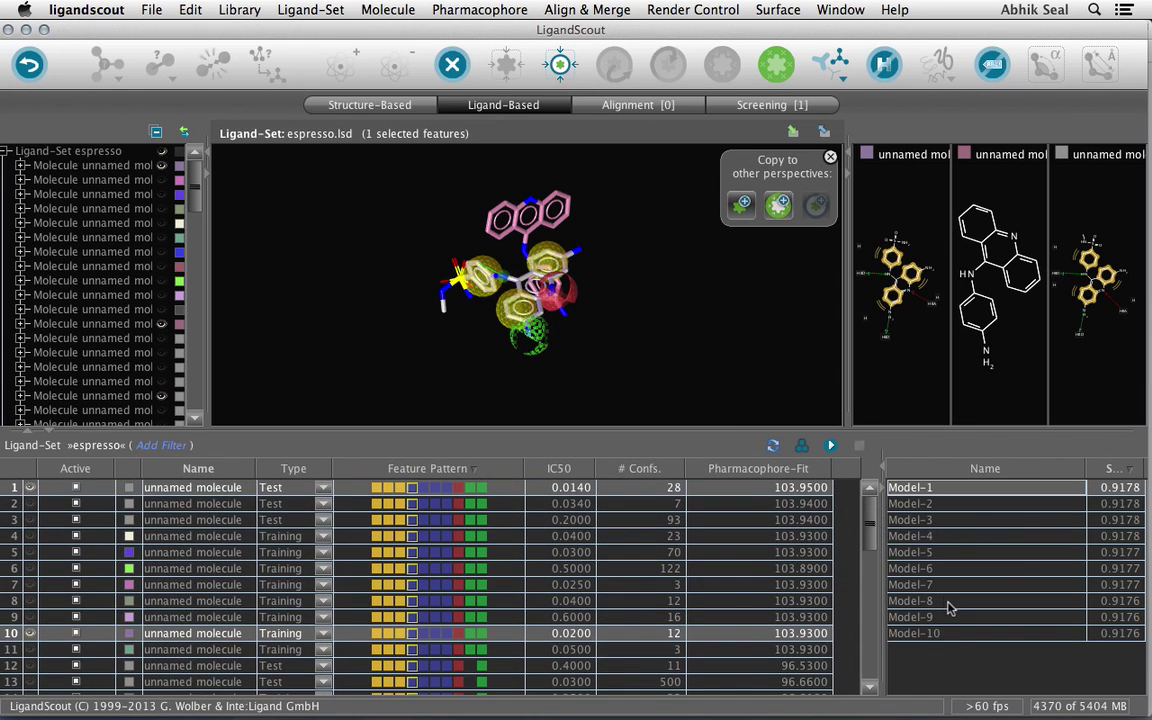
# Compare the ligand table with no model selected against the table with Model-1 selected
pyautogui.click(955, 657)
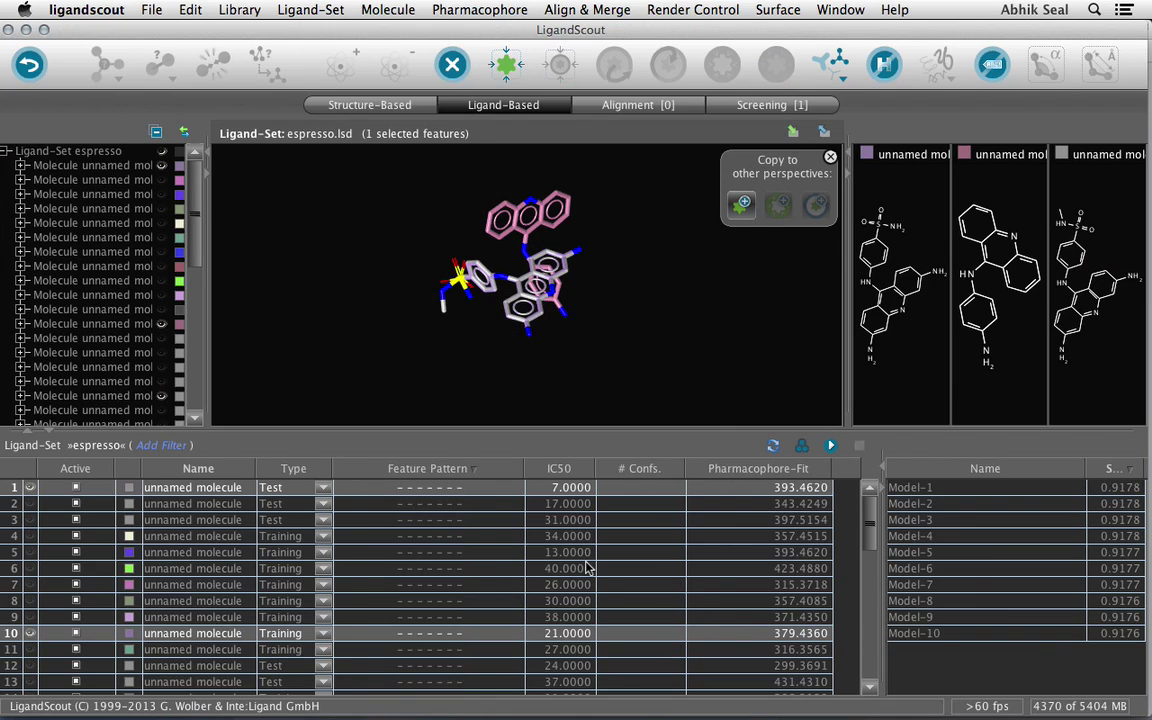
pyautogui.click(476, 471)
pyautogui.click(476, 471)
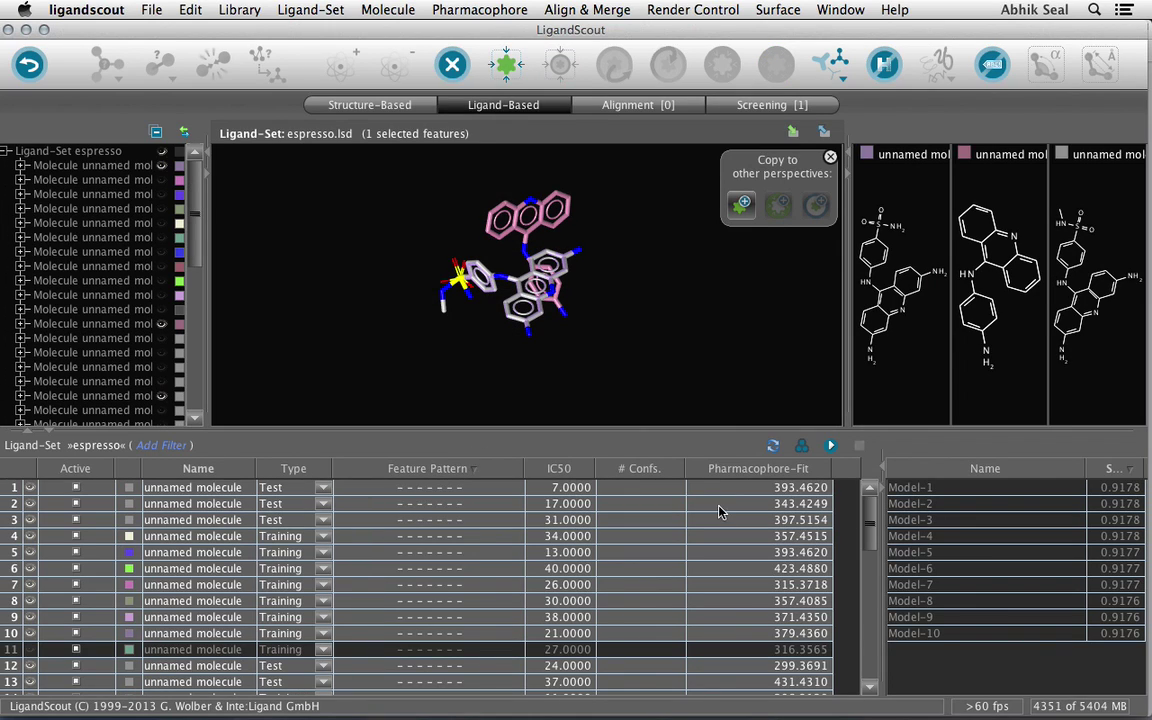
pyautogui.click(938, 489)
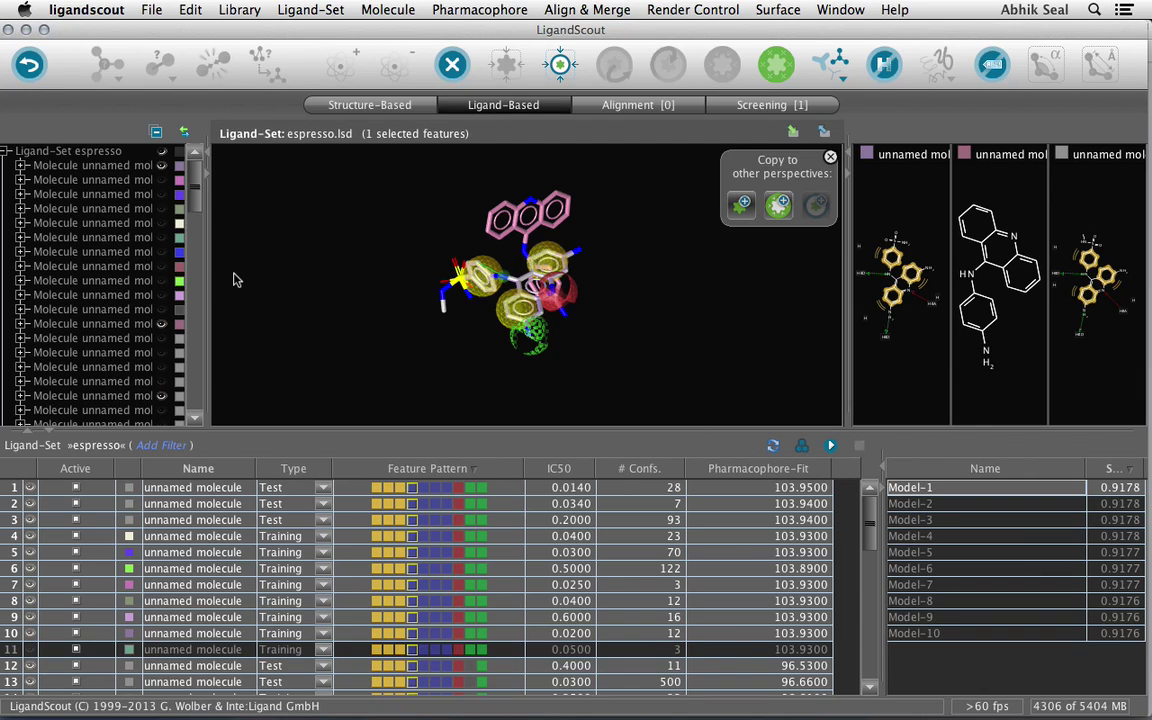
# Select the four aromatic ring features of the Model-1 pharmacophore and review the feature operations available for them
pyautogui.click(6, 151)
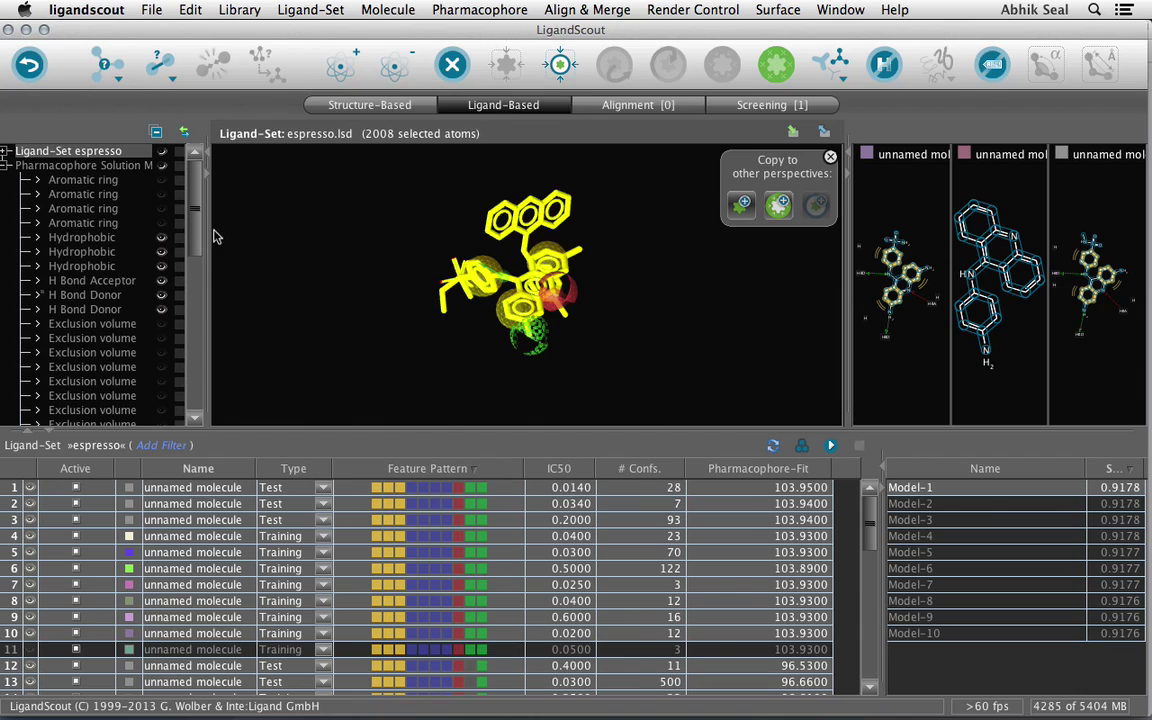
pyautogui.click(101, 182)
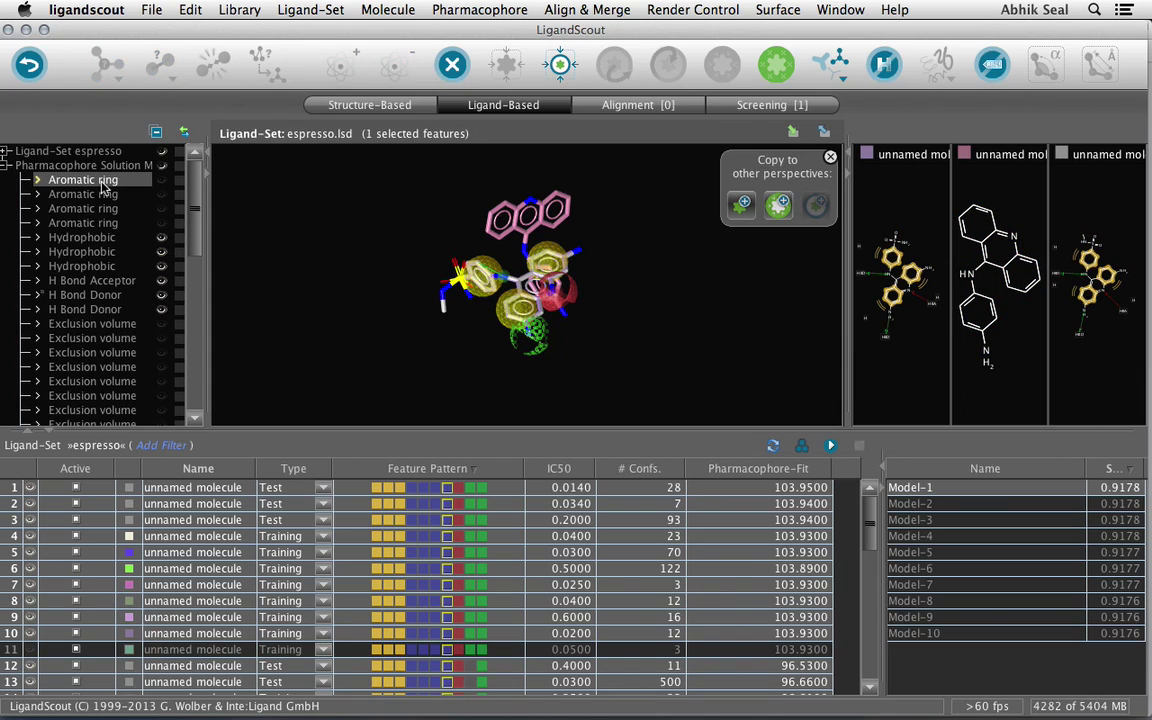
pyautogui.keyDown('shift'); pyautogui.click(97, 196); pyautogui.keyUp('shift')
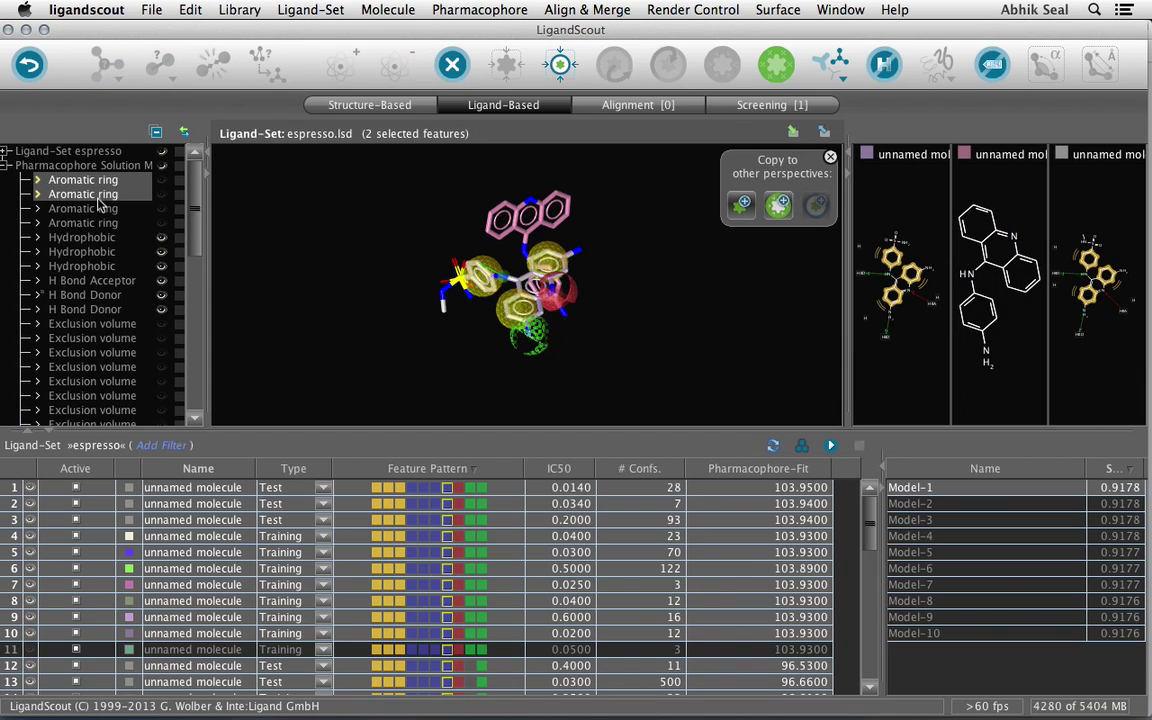
pyautogui.keyDown('shift'); pyautogui.click(98, 209); pyautogui.keyUp('shift')
pyautogui.keyDown('shift'); pyautogui.click(92, 223); pyautogui.keyUp('shift')
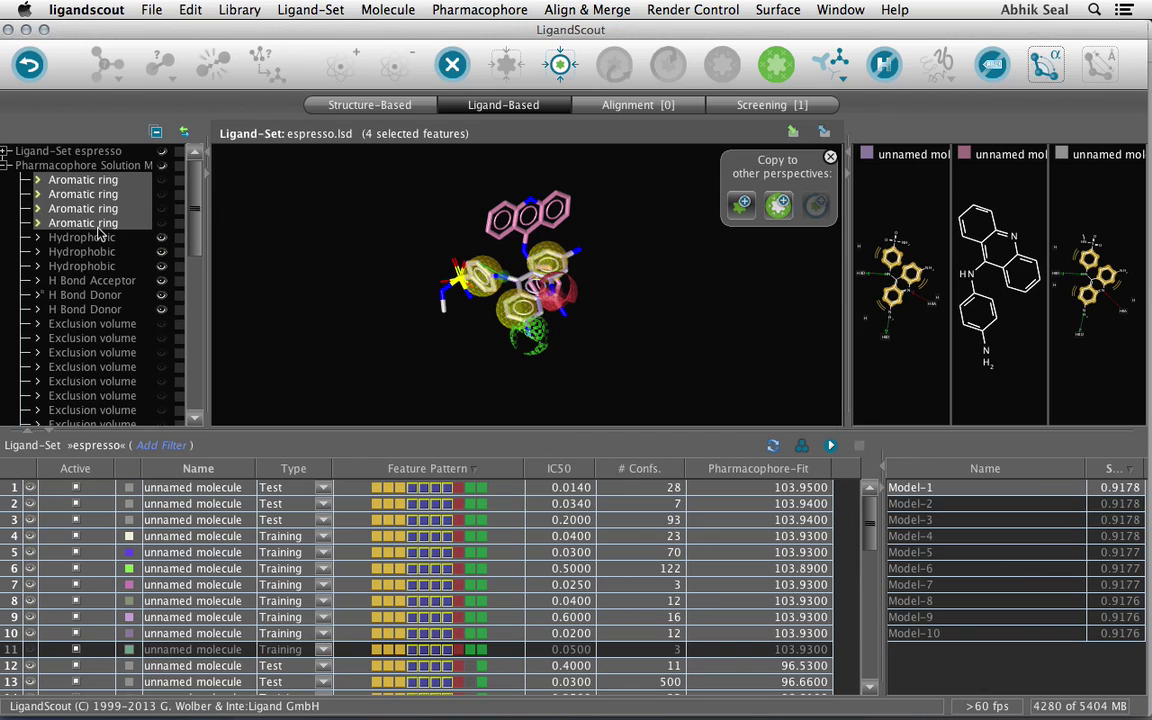
pyautogui.click(465, 10)
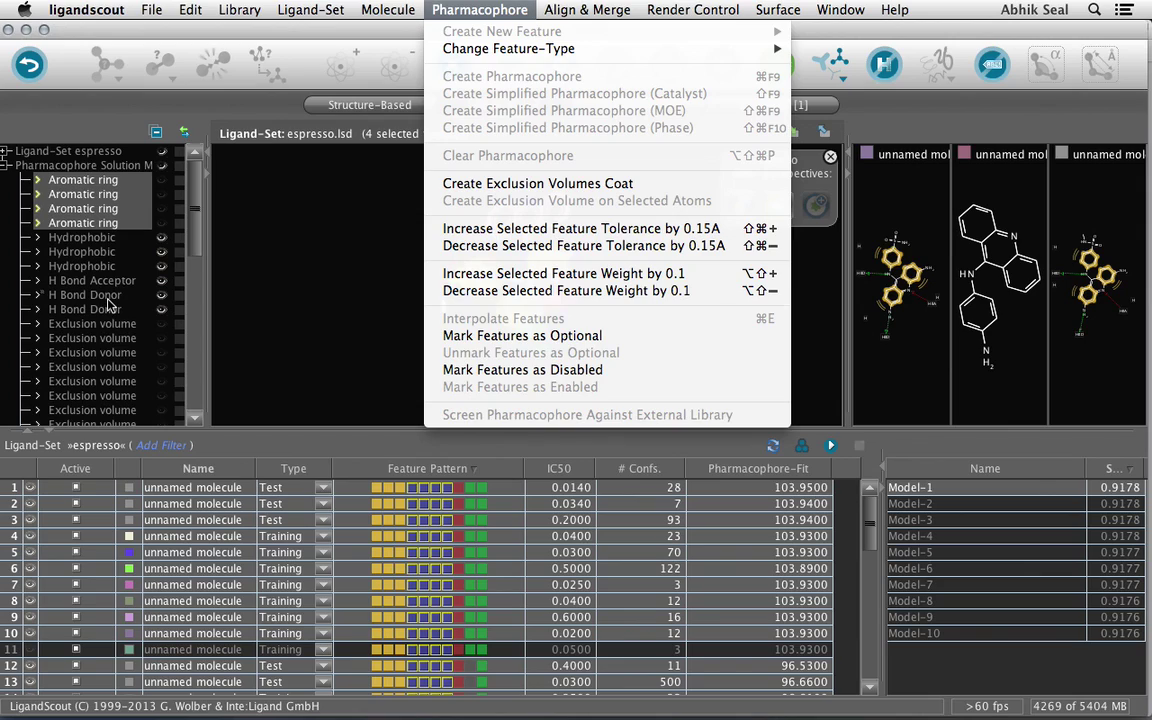
pyautogui.click(281, 310)
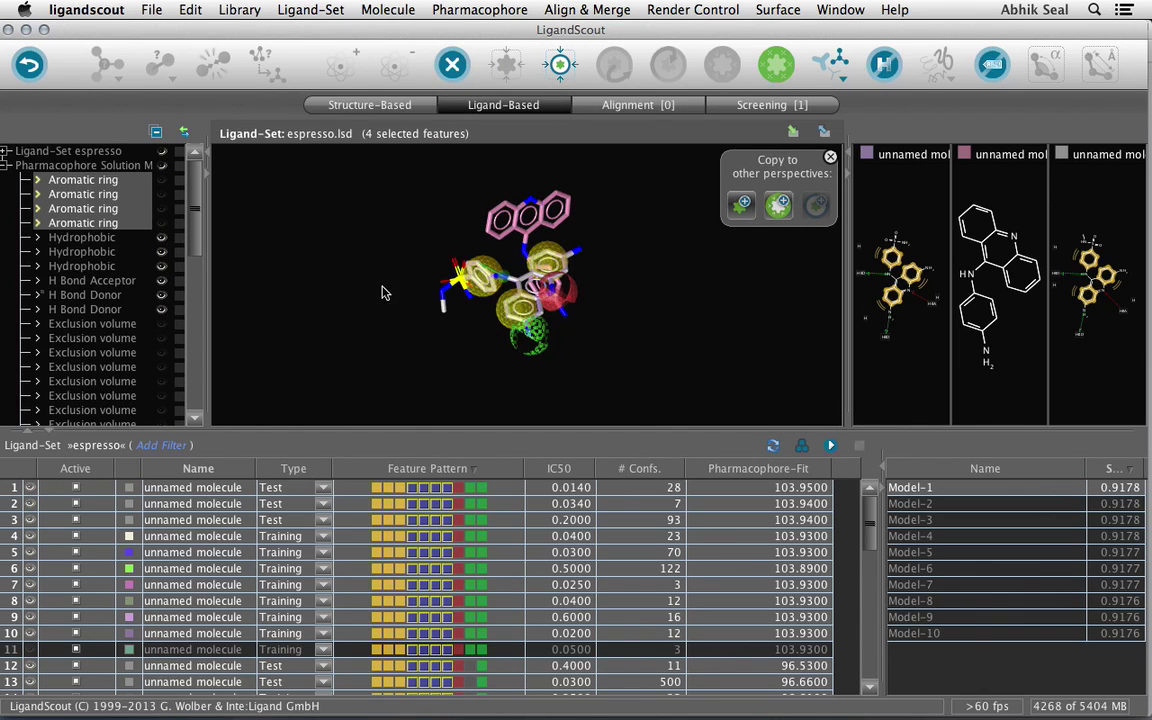
# Clear the ligand selection and inspect the 3D features of Model-1 on their own from another angle
pyautogui.moveTo(670, 257); pyautogui.dragTo(507, 134)
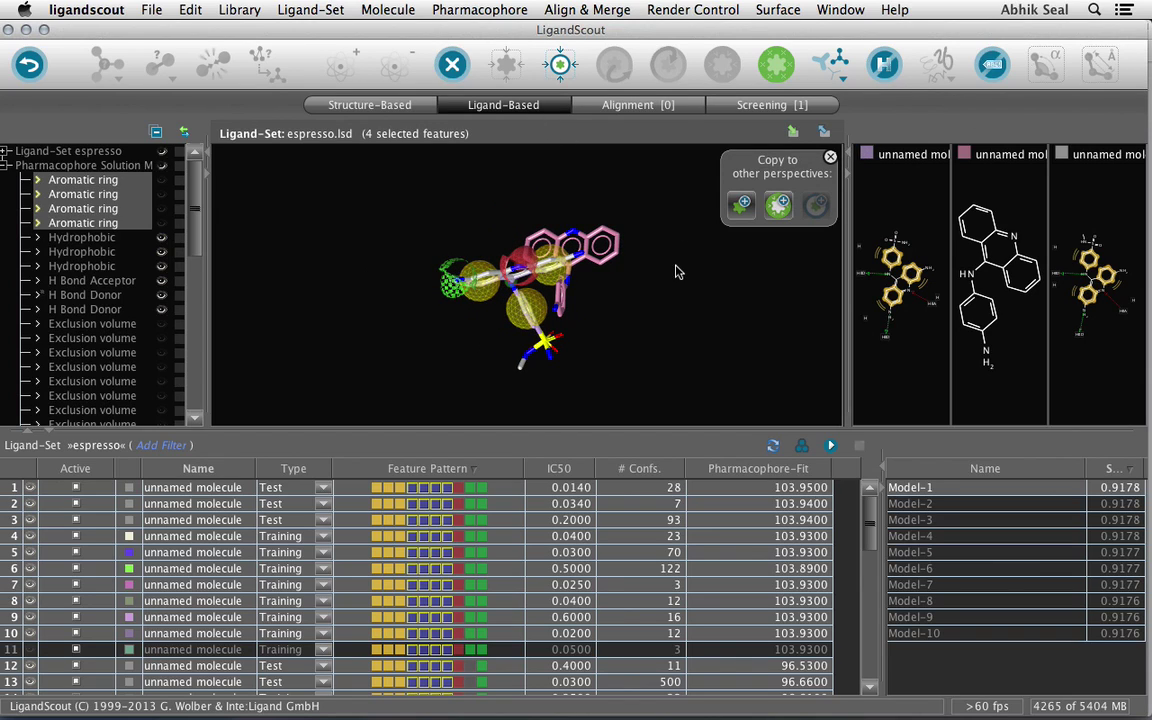
pyautogui.click(848, 538)
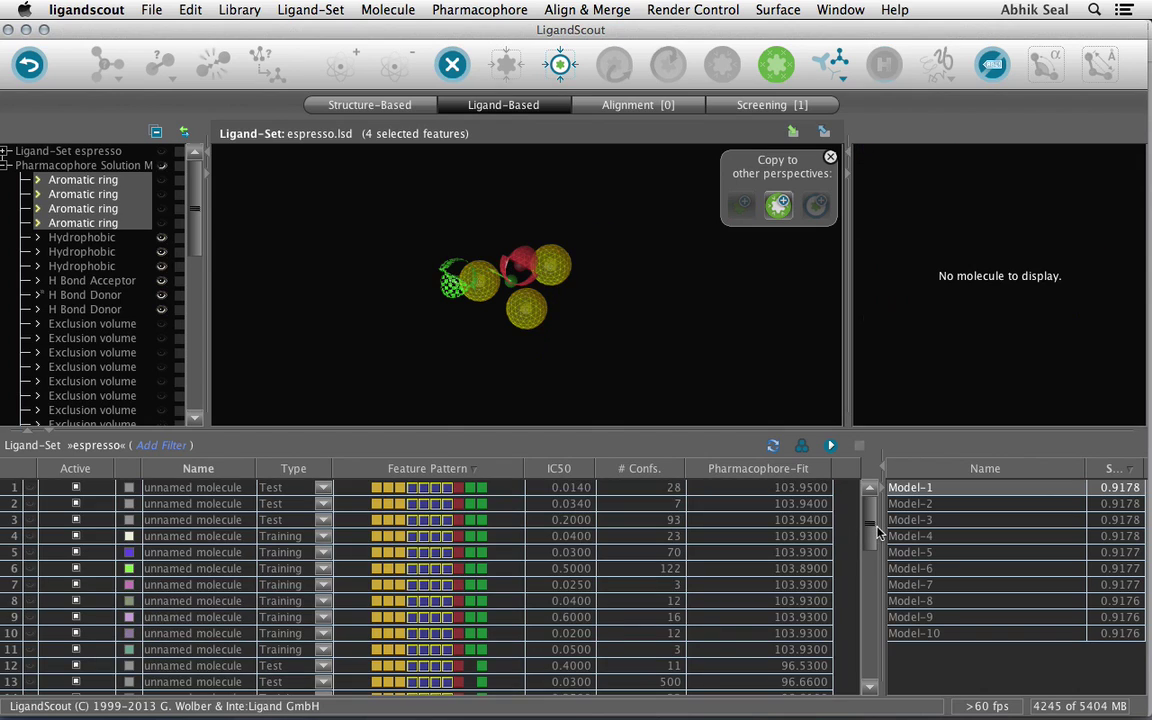
pyautogui.moveTo(874, 530)
pyautogui.mouseDown()
pyautogui.moveTo(872, 588)
pyautogui.moveTo(879, 535)
pyautogui.moveTo(866, 510)
pyautogui.mouseUp()
pyautogui.moveTo(873, 508); pyautogui.dragTo(860, 483)
# Select the three training ligands in rows 4 to 6 and review the options for flagging them, such as As Training-Set
pyautogui.click(230, 540)
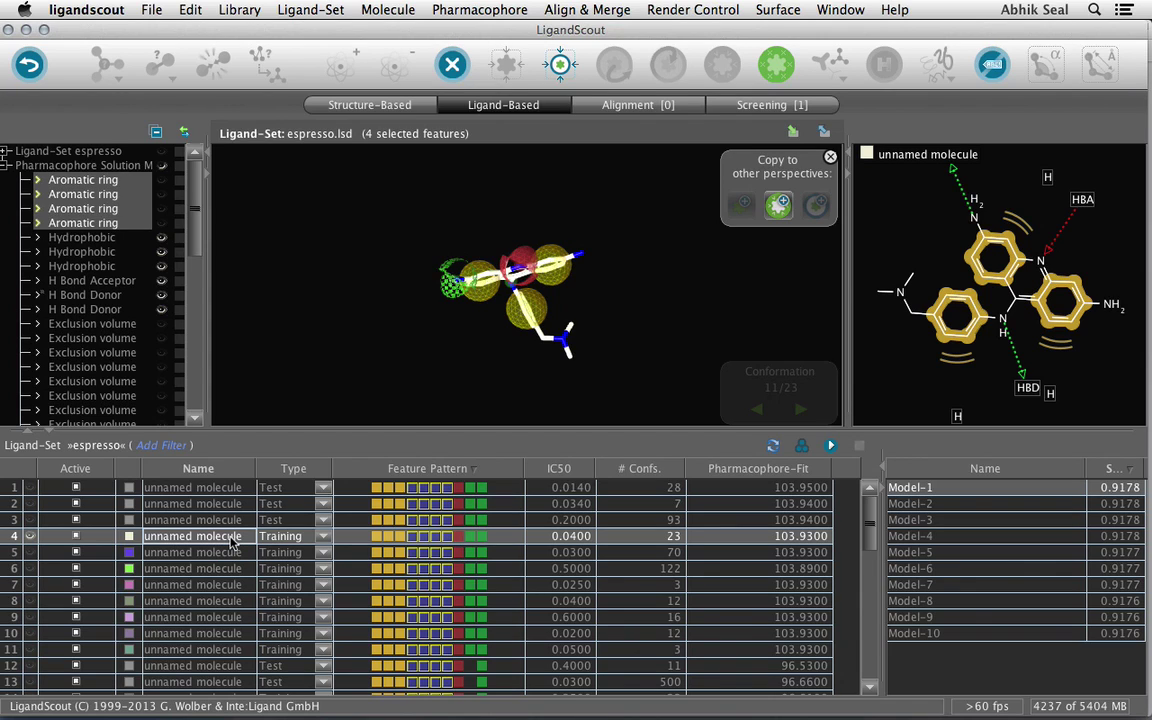
pyautogui.keyDown('shift'); pyautogui.click(231, 553); pyautogui.keyUp('shift')
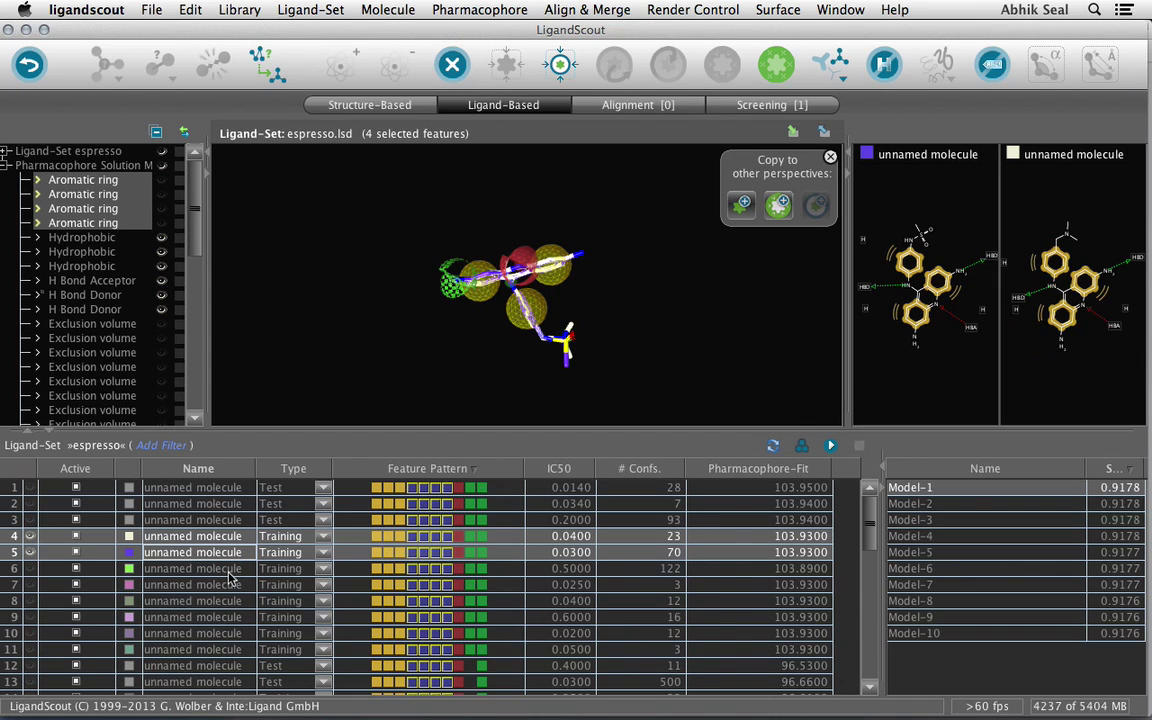
pyautogui.keyDown('shift'); pyautogui.click(228, 571); pyautogui.keyUp('shift')
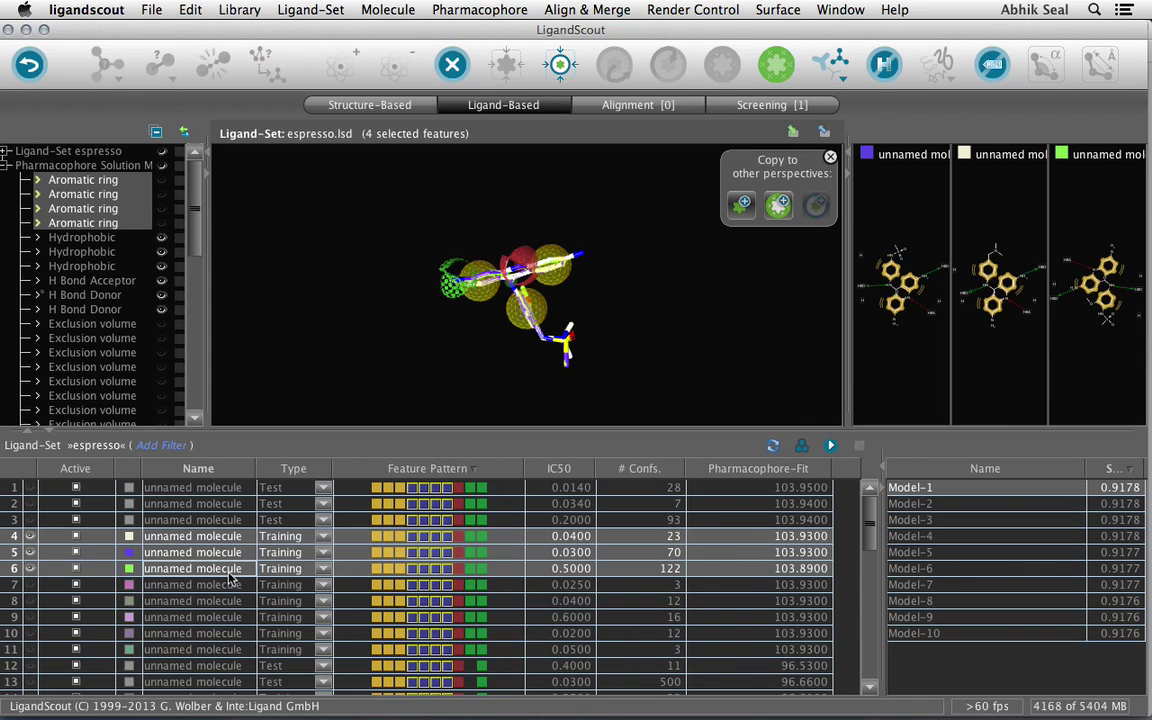
pyautogui.click(472, 12)
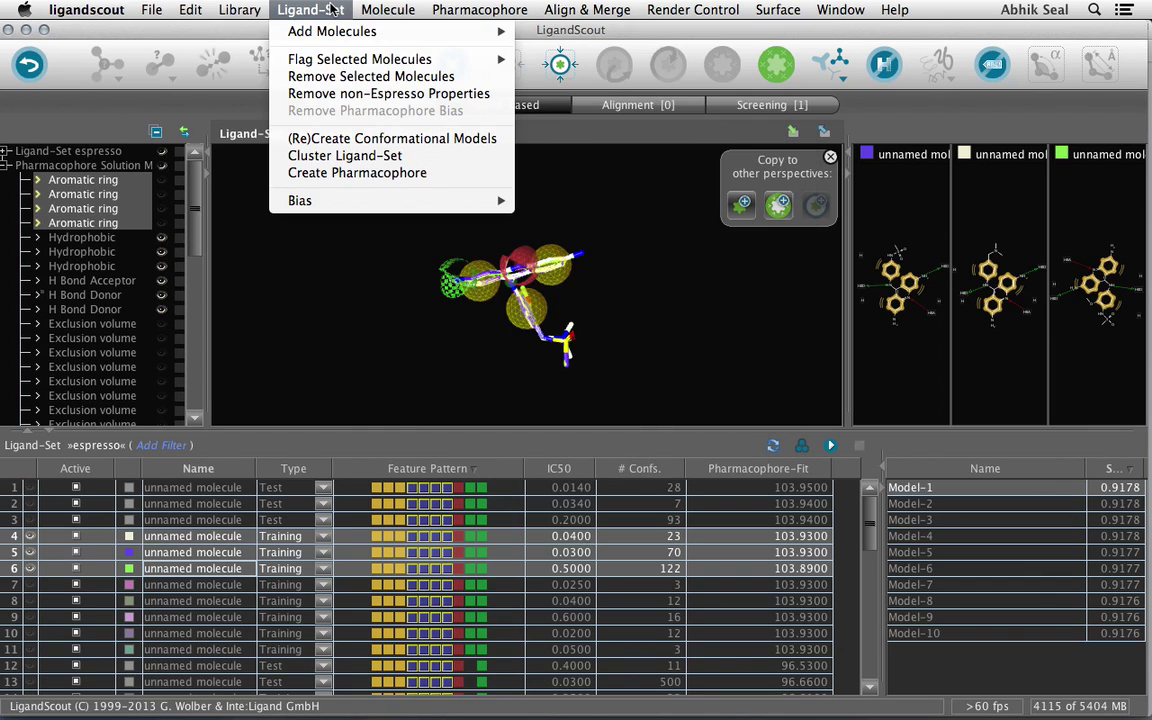
pyautogui.moveTo(332, 62)
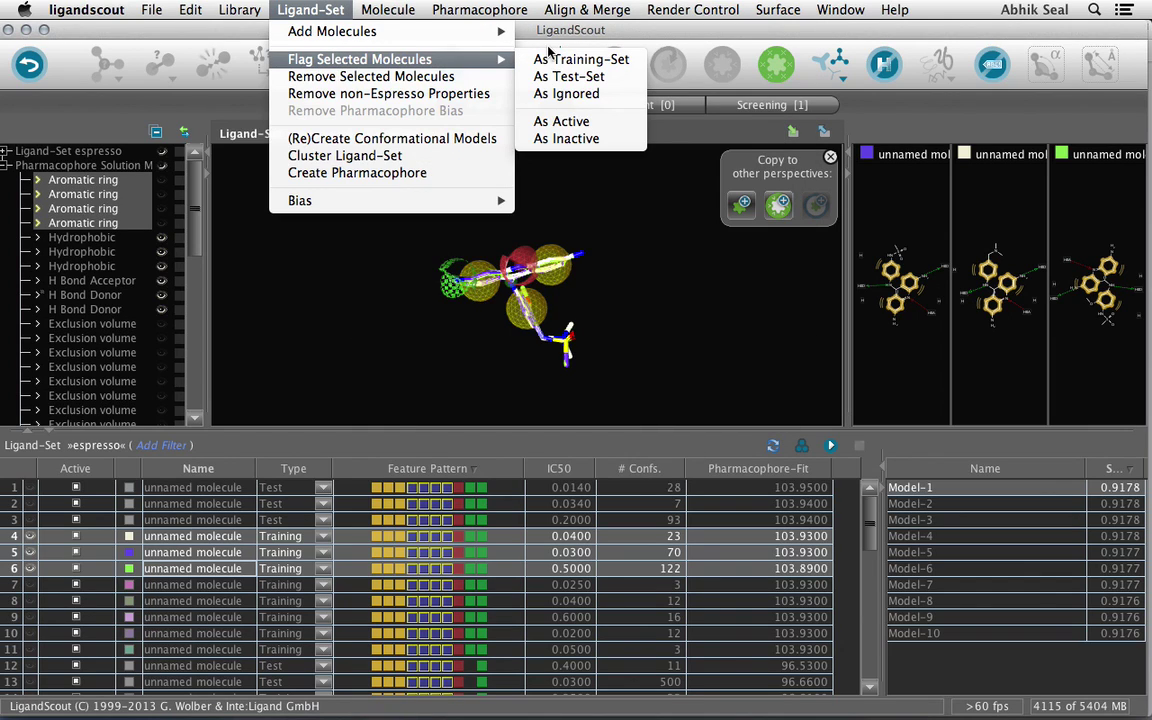
pyautogui.click(547, 68)
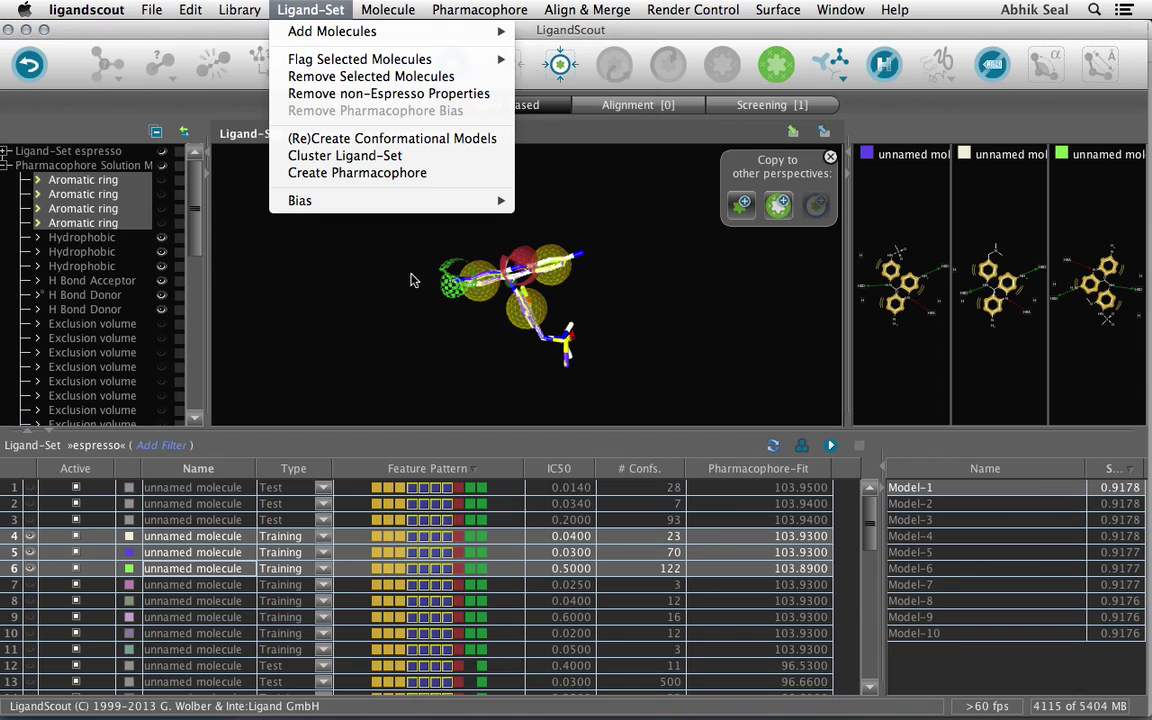
# Select the three test ligands in rows 1 to 3 and review the options for flagging them, such as As Test-Set
pyautogui.click(210, 522)
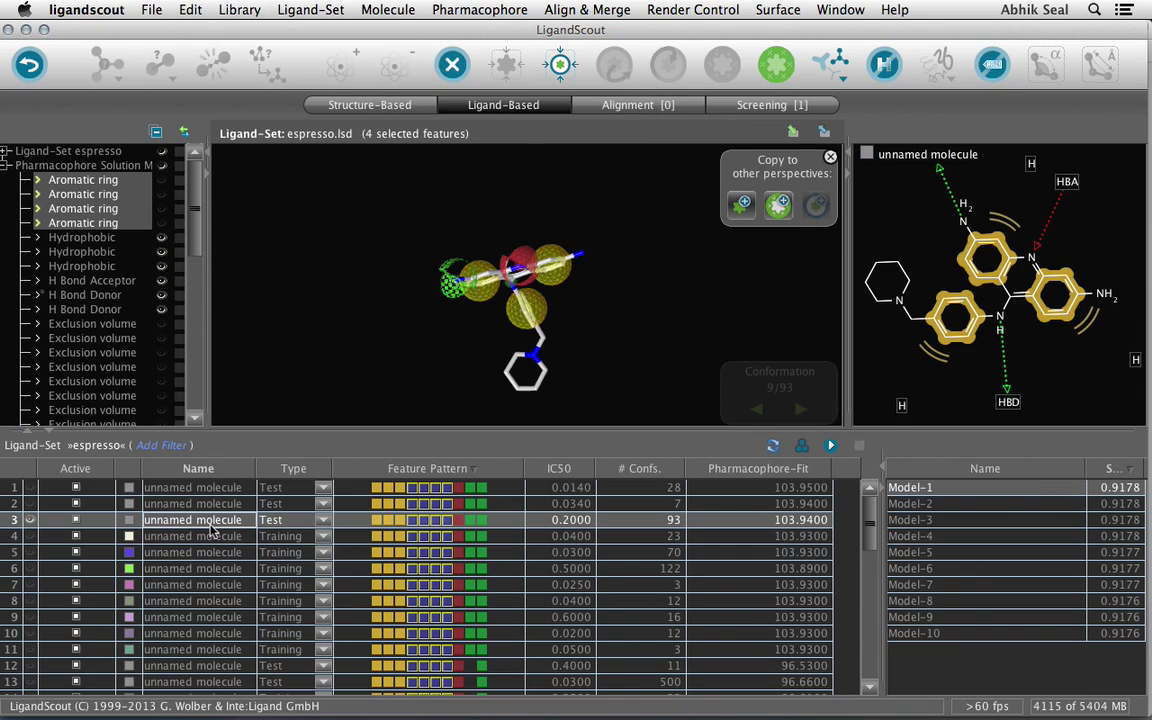
pyautogui.keyDown('shift'); pyautogui.click(211, 502); pyautogui.keyUp('shift')
pyautogui.keyDown('shift'); pyautogui.click(210, 487); pyautogui.keyUp('shift')
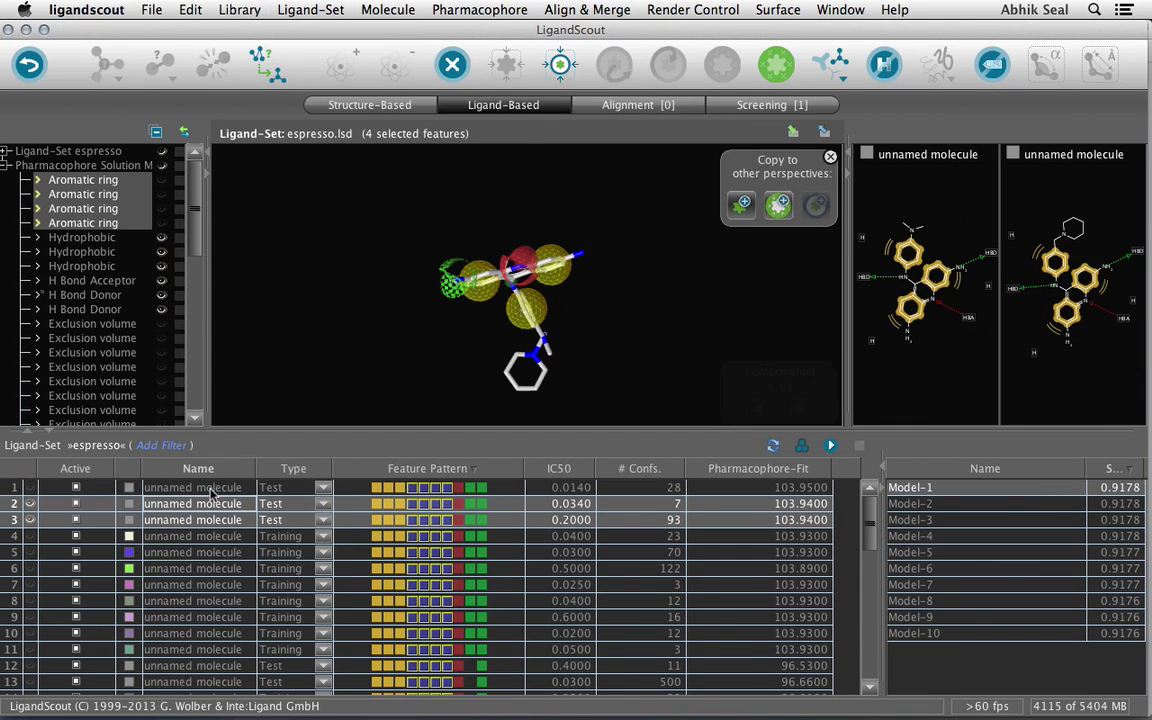
pyautogui.click(280, 9)
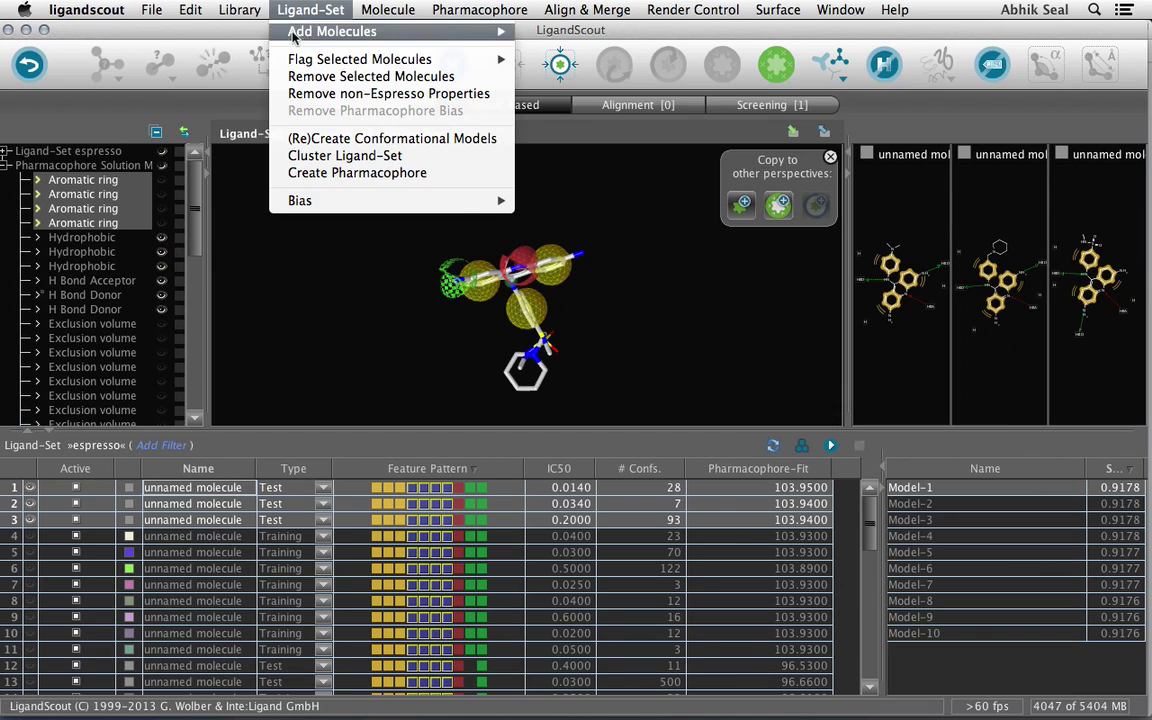
pyautogui.moveTo(280, 60)
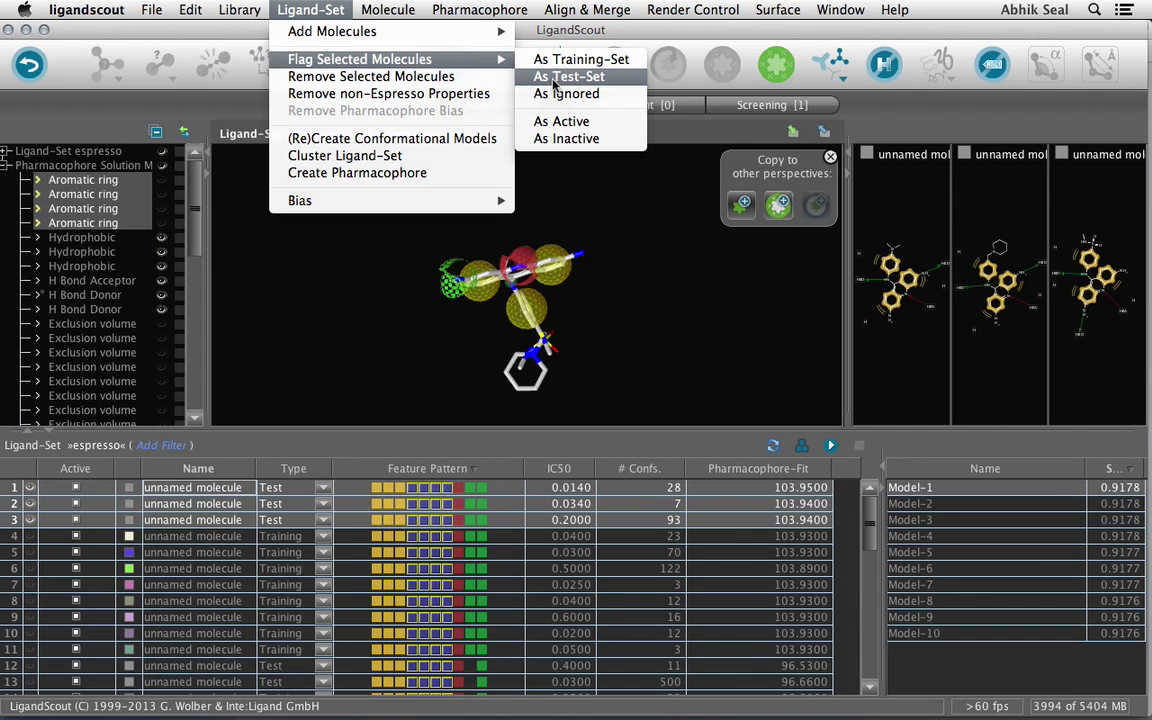
pyautogui.click(685, 283)
# Examine the ignored ligands at the end of the espresso ligand table and return to its first rows
pyautogui.moveTo(870, 528); pyautogui.dragTo(877, 656)
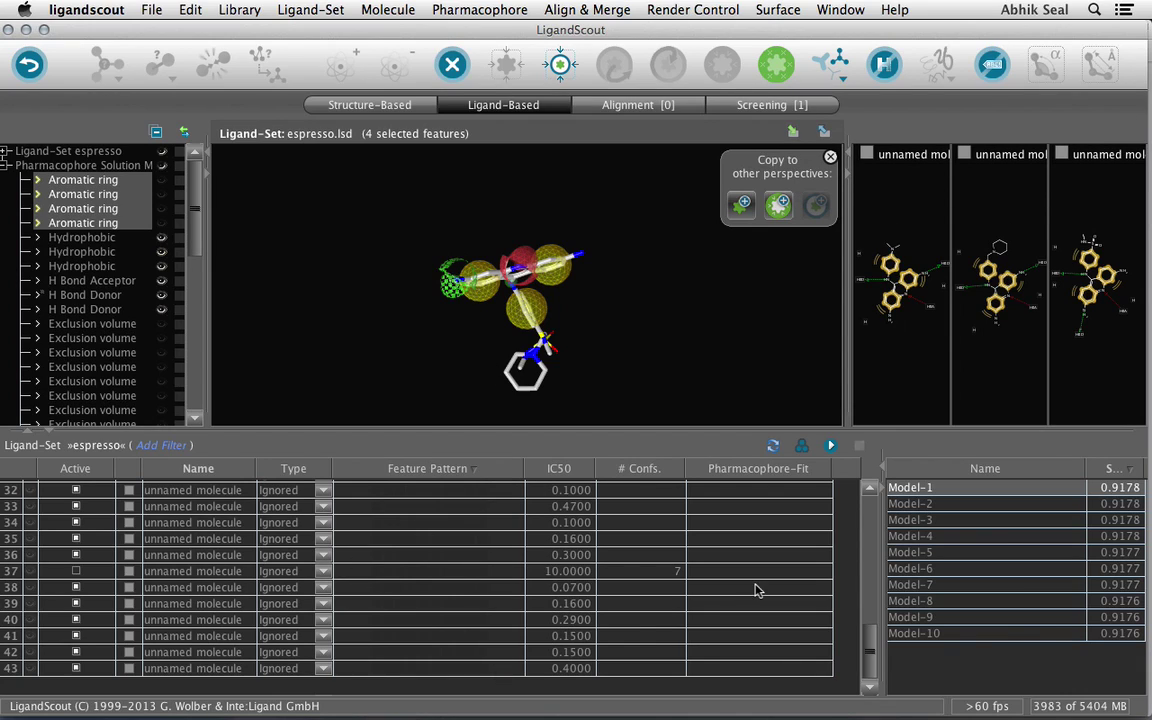
pyautogui.moveTo(866, 662); pyautogui.dragTo(849, 520)
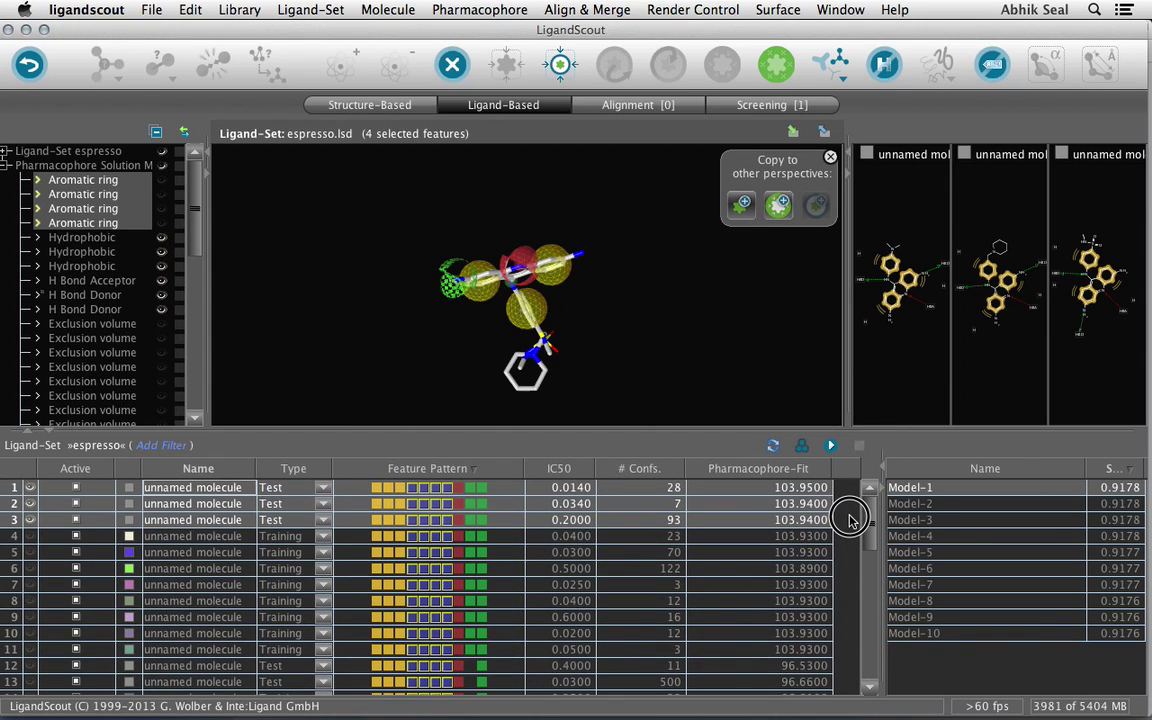
pyautogui.click(709, 340)
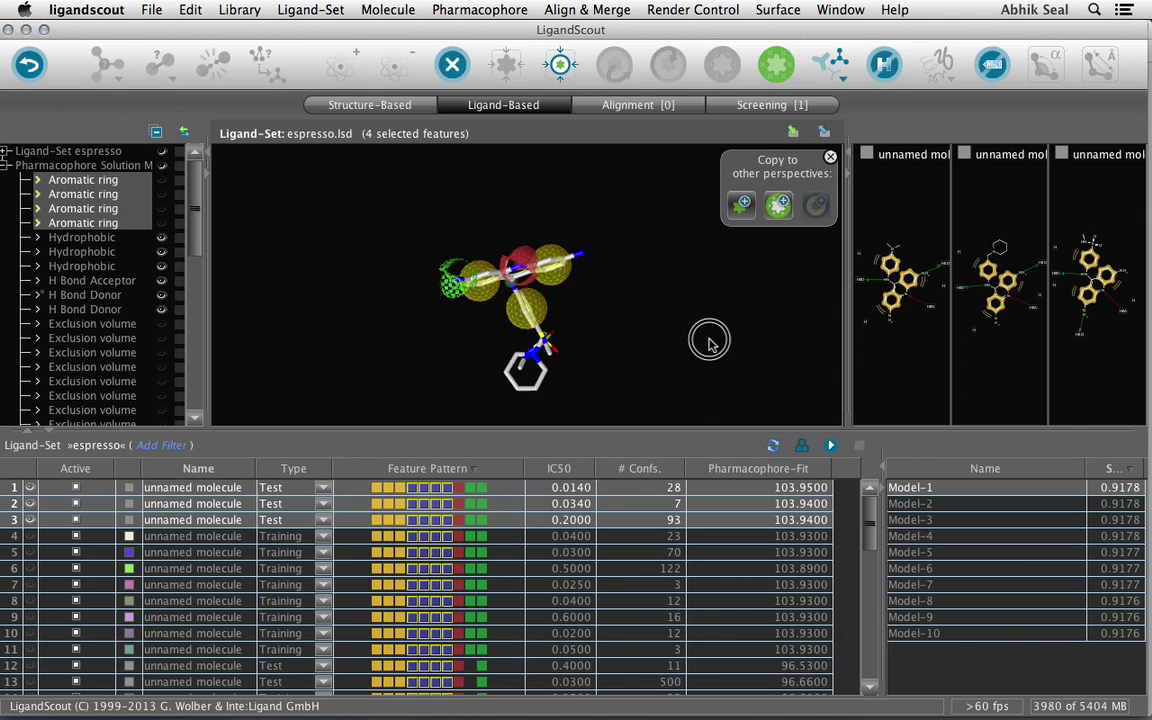
# Review the perspectives the current pharmacophore can be copied to and open the Screening perspective with the Model-1 feature tree expanded
pyautogui.click(6, 166)
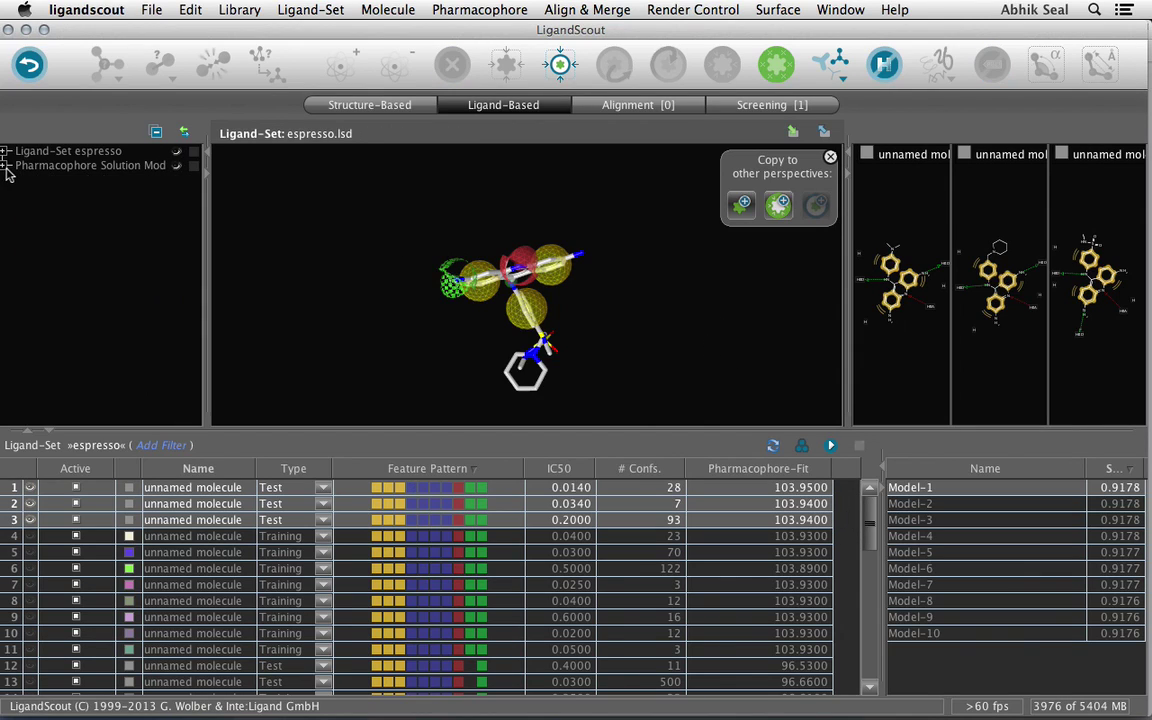
pyautogui.click(785, 201)
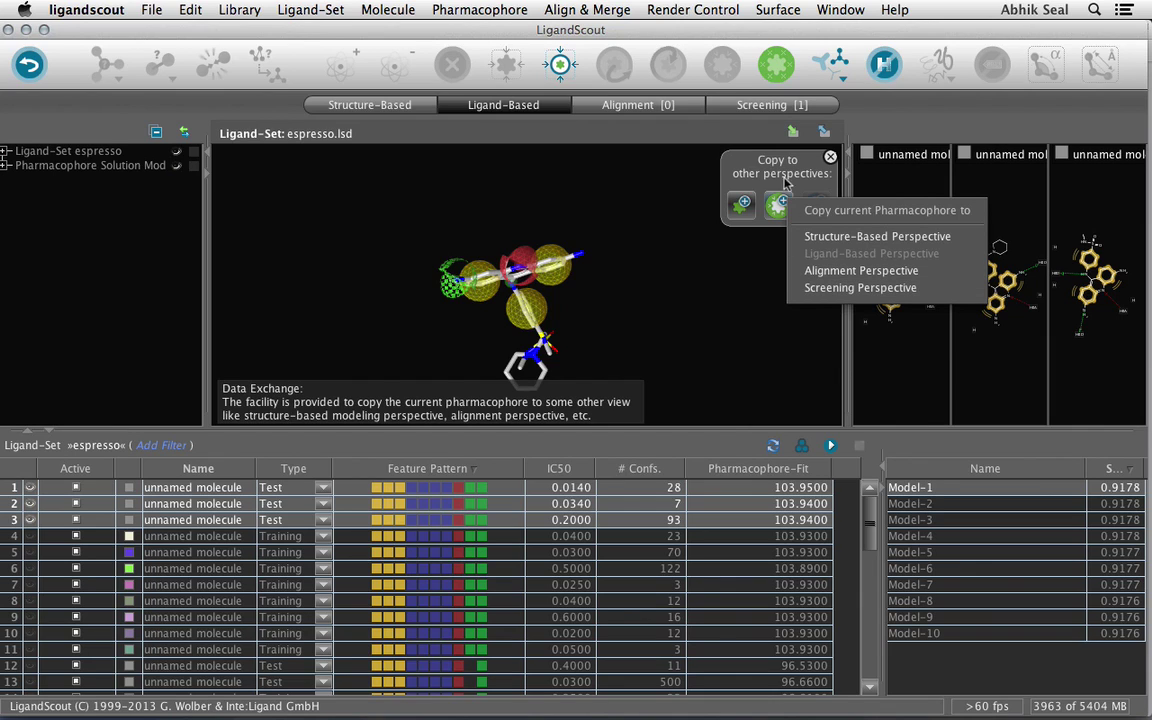
pyautogui.click(760, 108)
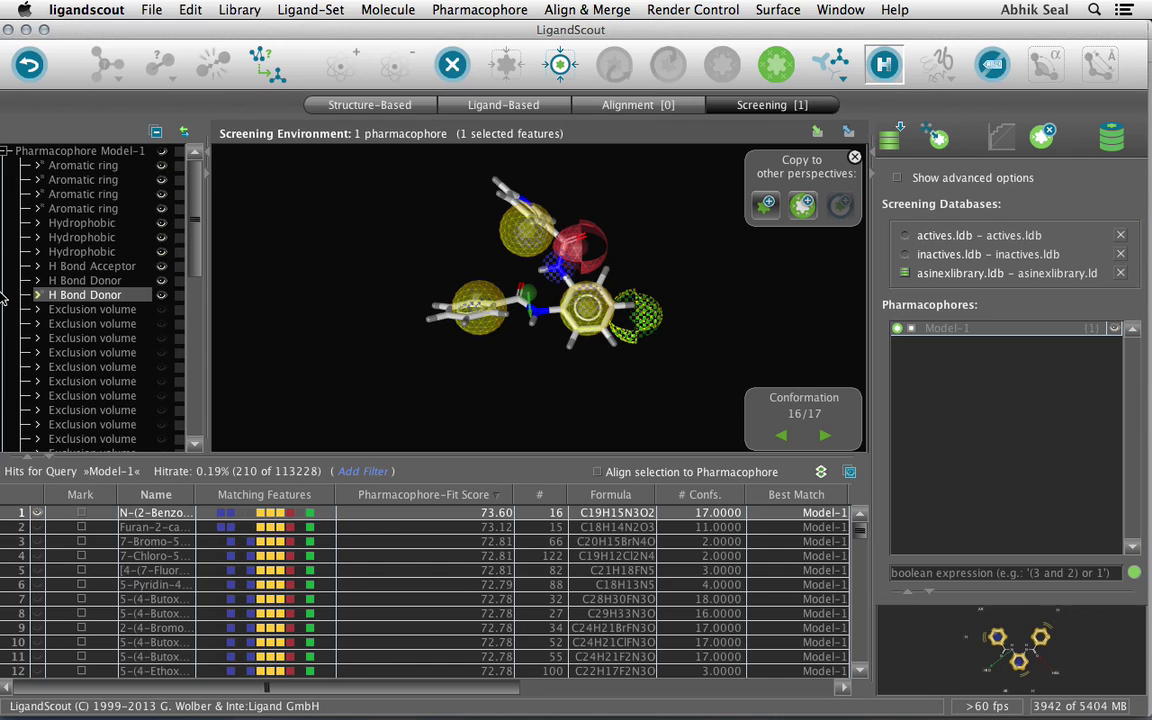
pyautogui.click(5, 150)
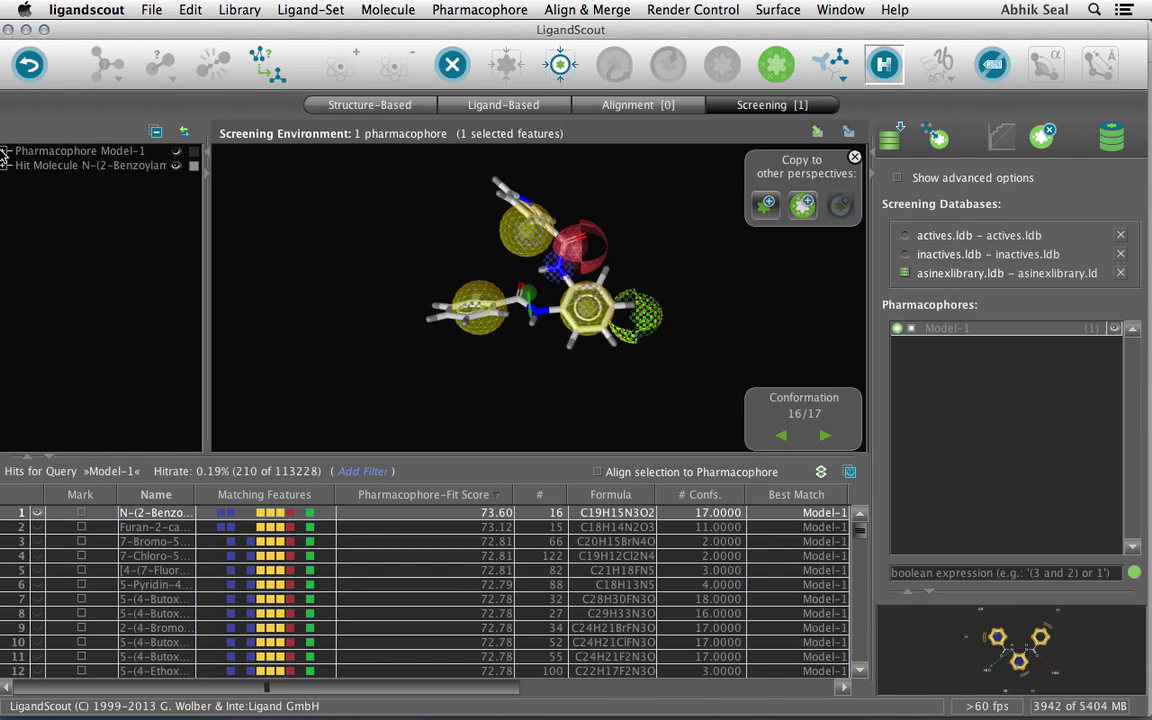
pyautogui.click(5, 150)
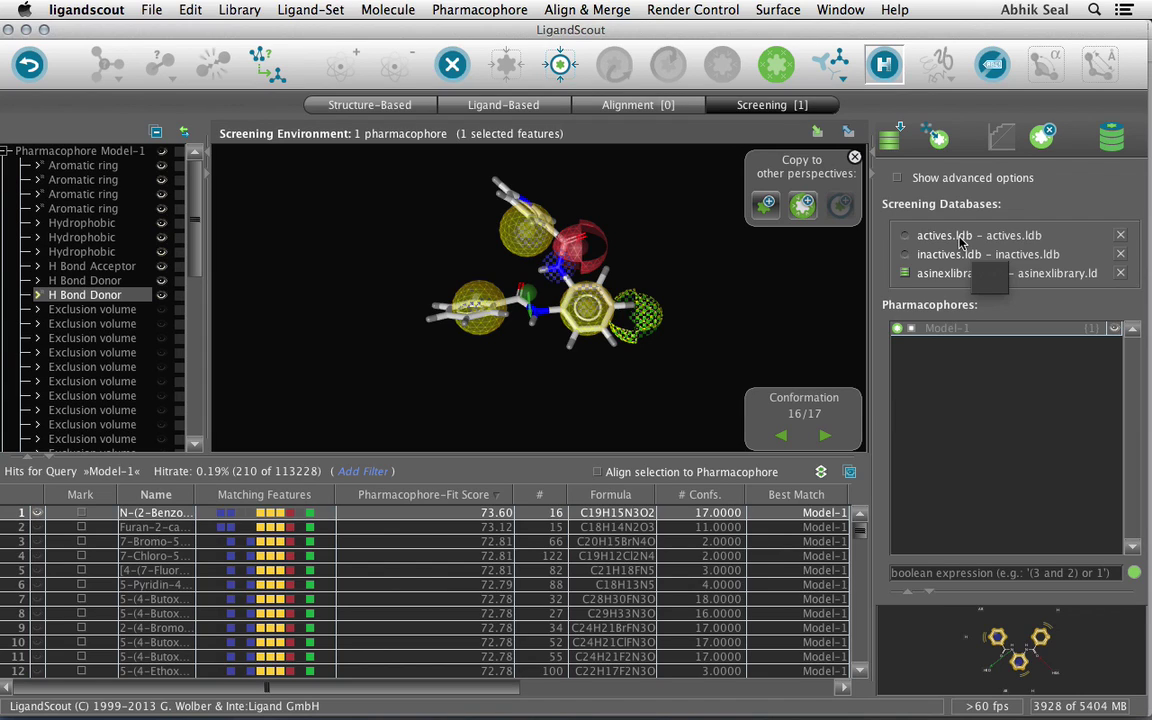
# View the Pharmacophoredataset.sdf library in the Structure-Based perspective, return to Screening and inspect the Create Screening Database settings without creating one
pyautogui.click(413, 104)
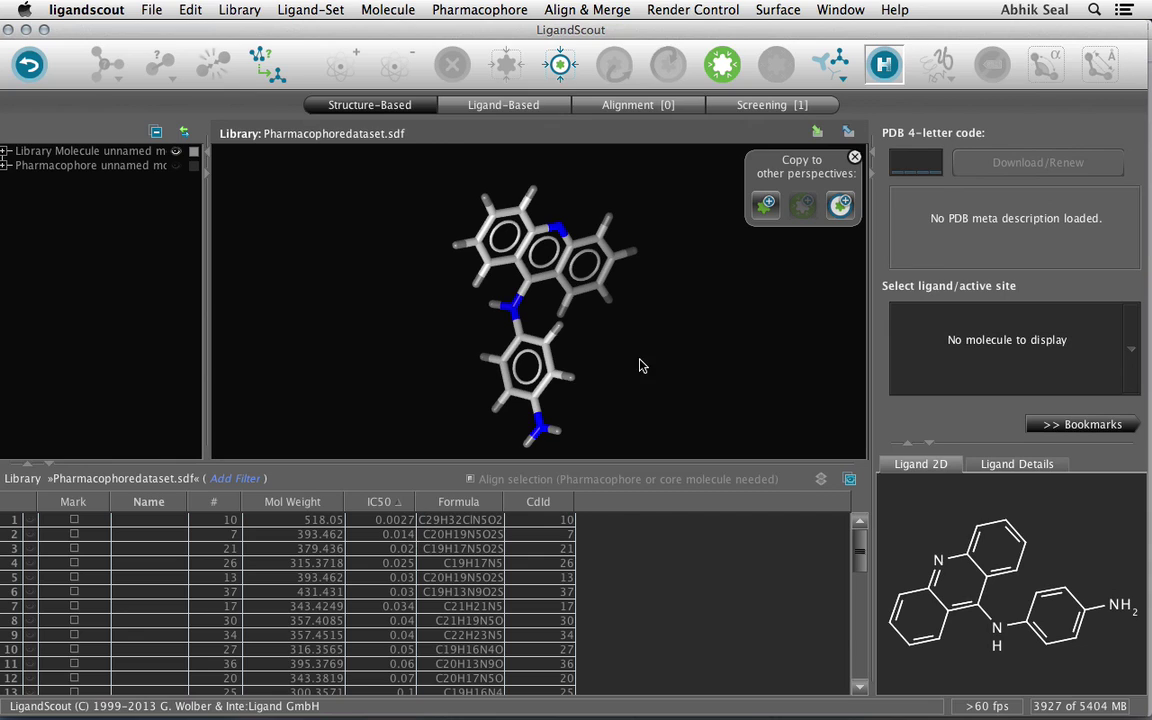
pyautogui.click(774, 110)
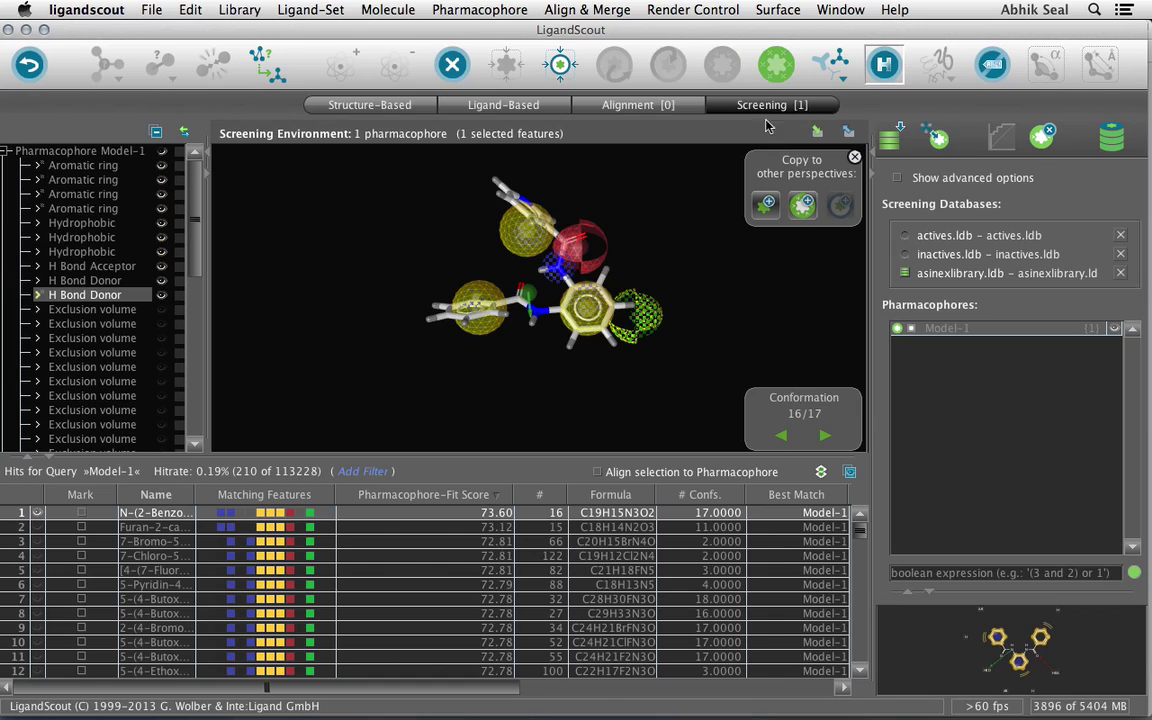
pyautogui.click(1120, 146)
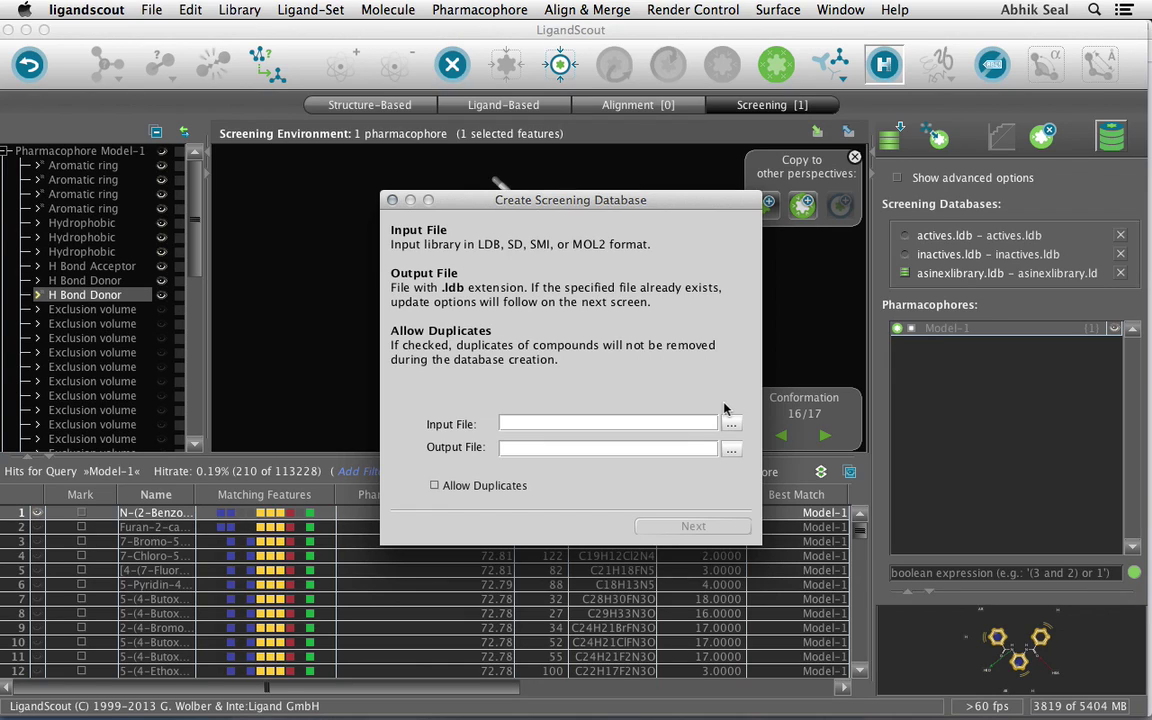
pyautogui.click(392, 200)
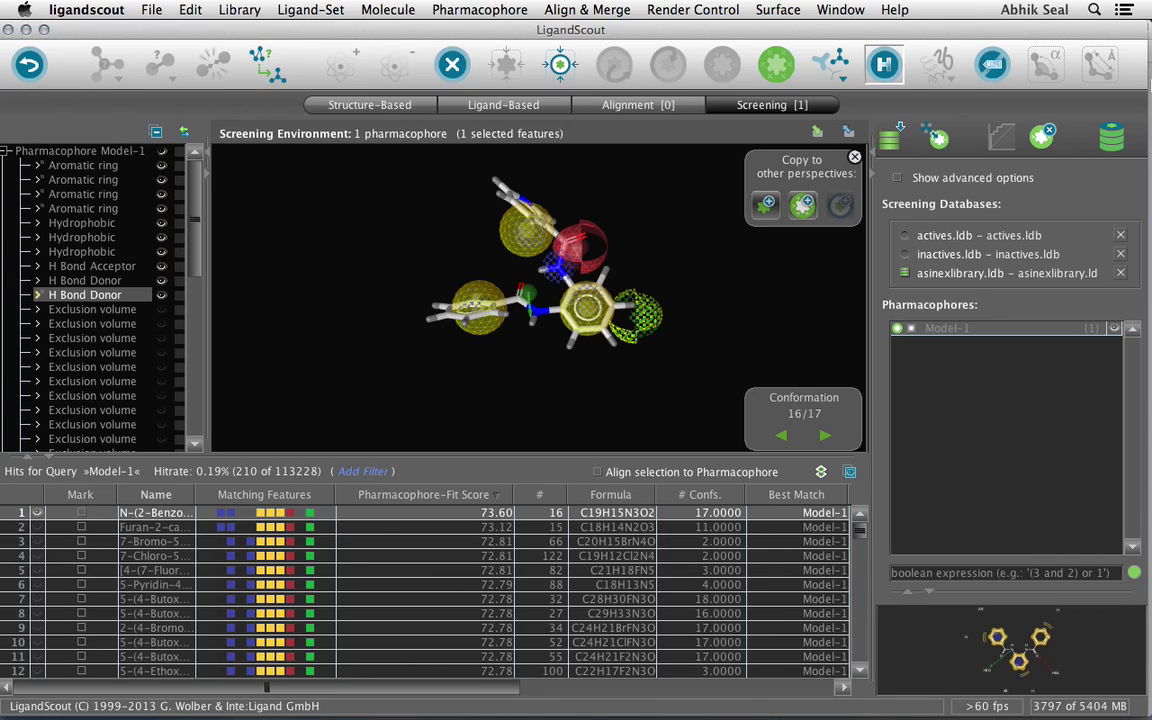
# Mark actives.ldb as the actives database and inactives.ldb as the inactives database, and exclude asinexlibrary.ldb from the screening
pyautogui.click(906, 238)
pyautogui.click(907, 275)
pyautogui.click(905, 258)
pyautogui.click(905, 273)
pyautogui.click(906, 257)
pyautogui.click(906, 257)
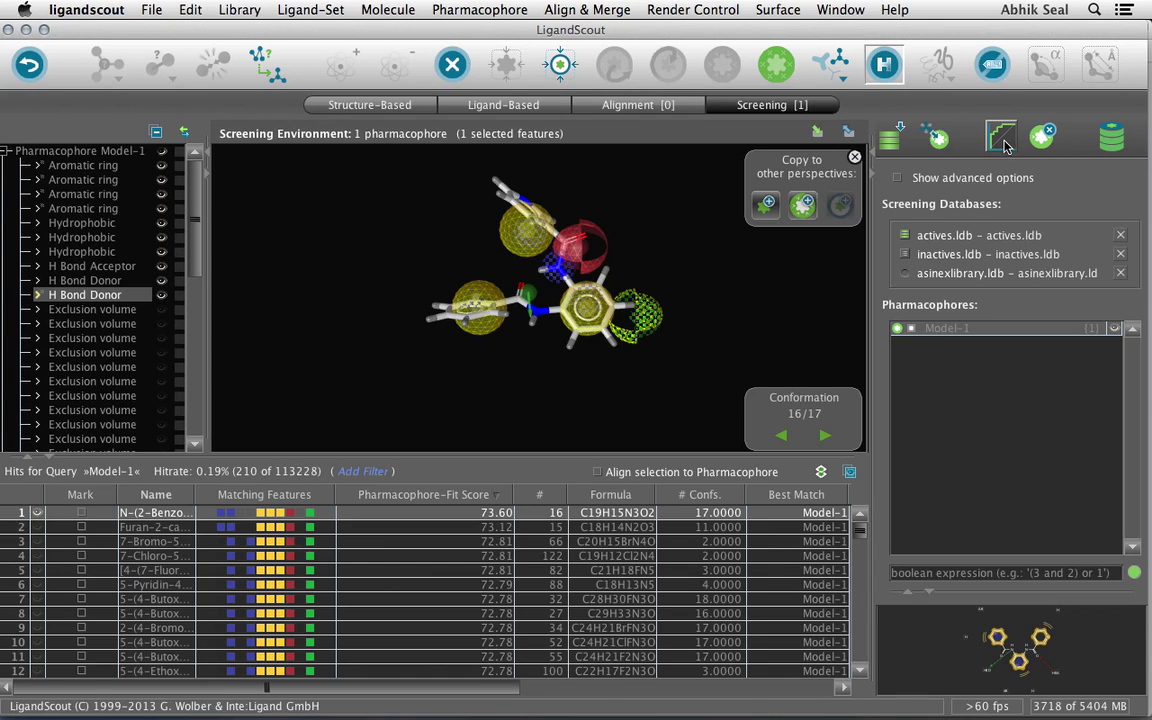
# Inspect the database file chooser without loading a file and show the advanced screening options
pyautogui.click(893, 139)
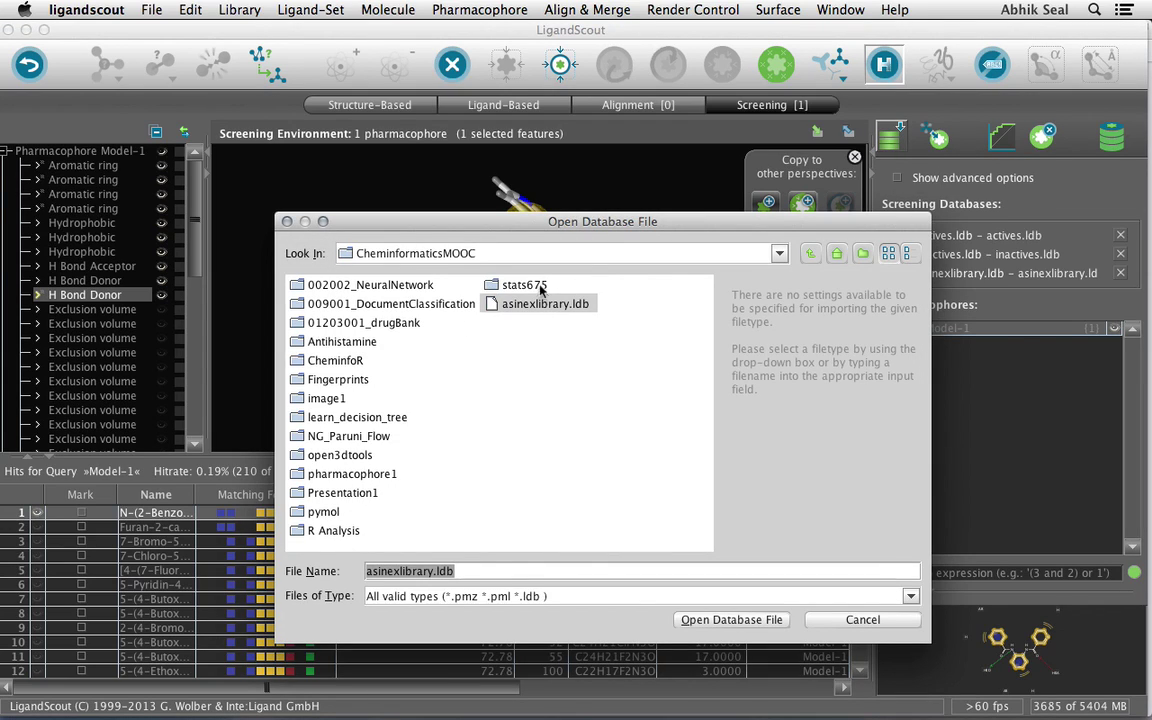
pyautogui.click(861, 619)
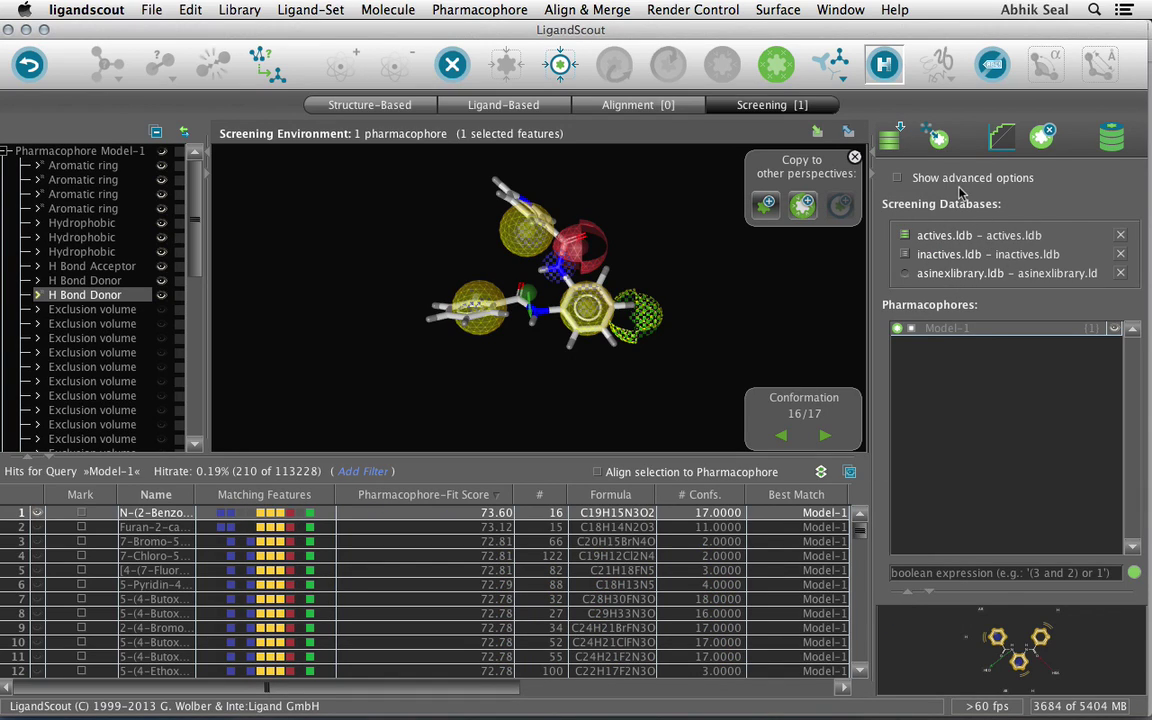
pyautogui.click(898, 178)
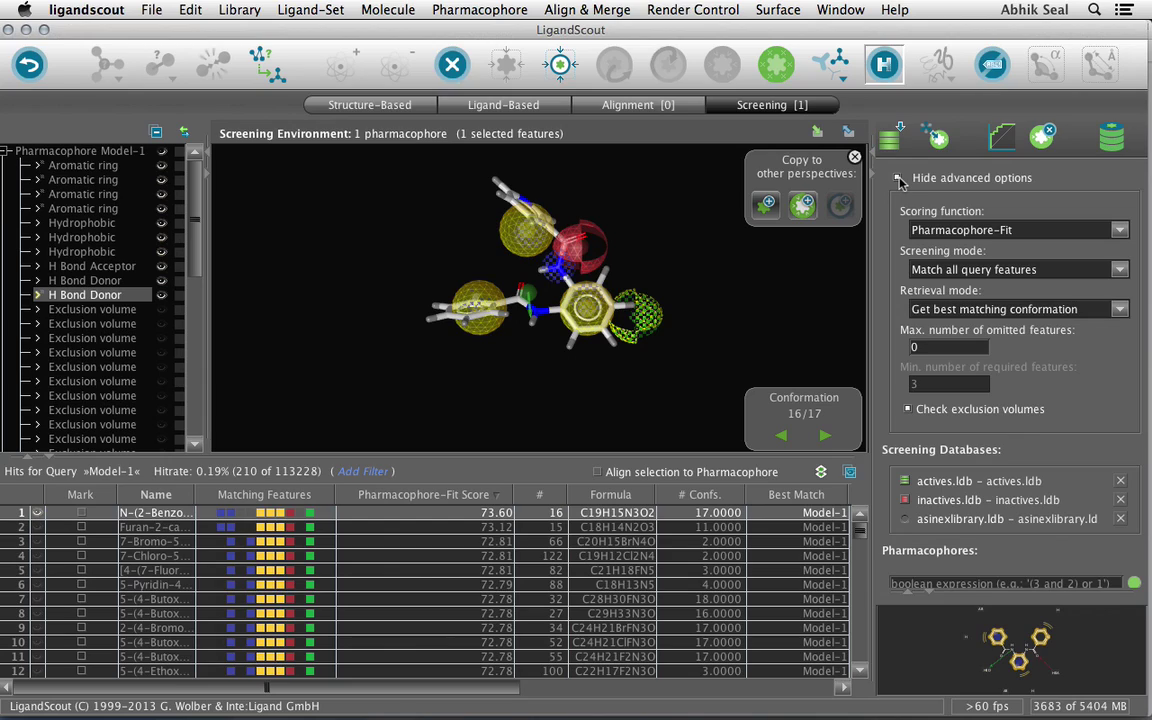
# Review the available screening modes and scoring functions, keeping Match all query features and Pharmacophore-Fit
pyautogui.click(1022, 270)
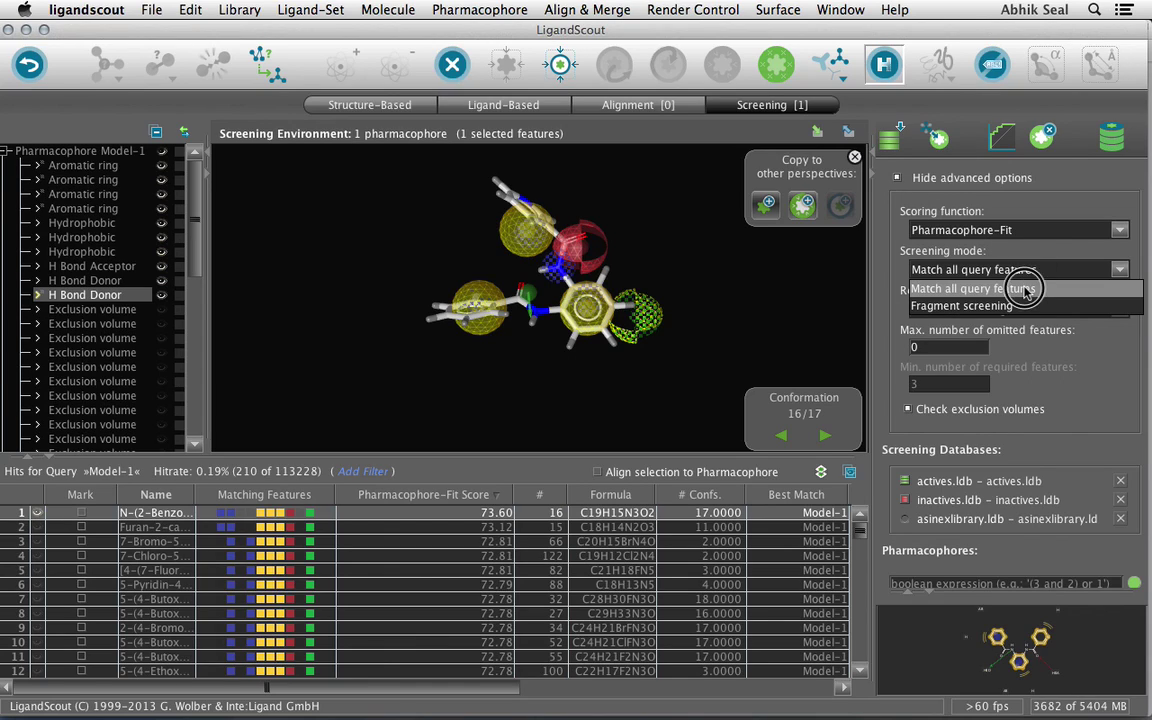
pyautogui.click(1022, 288)
pyautogui.click(1008, 230)
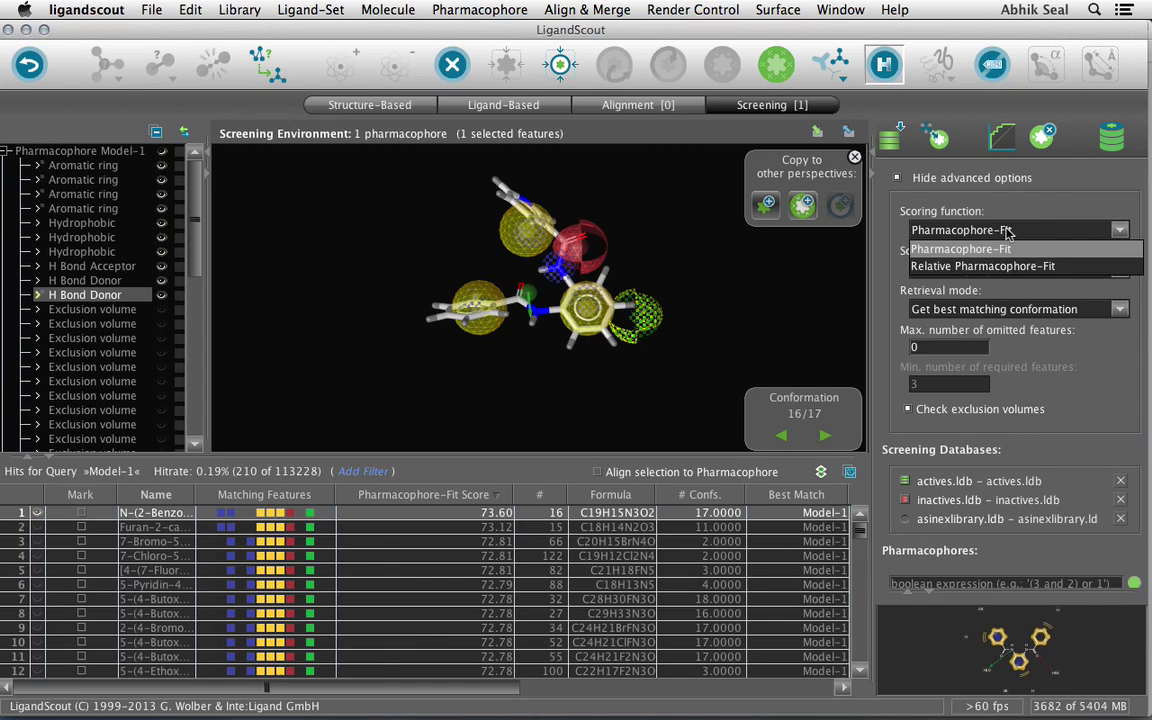
pyautogui.click(1008, 231)
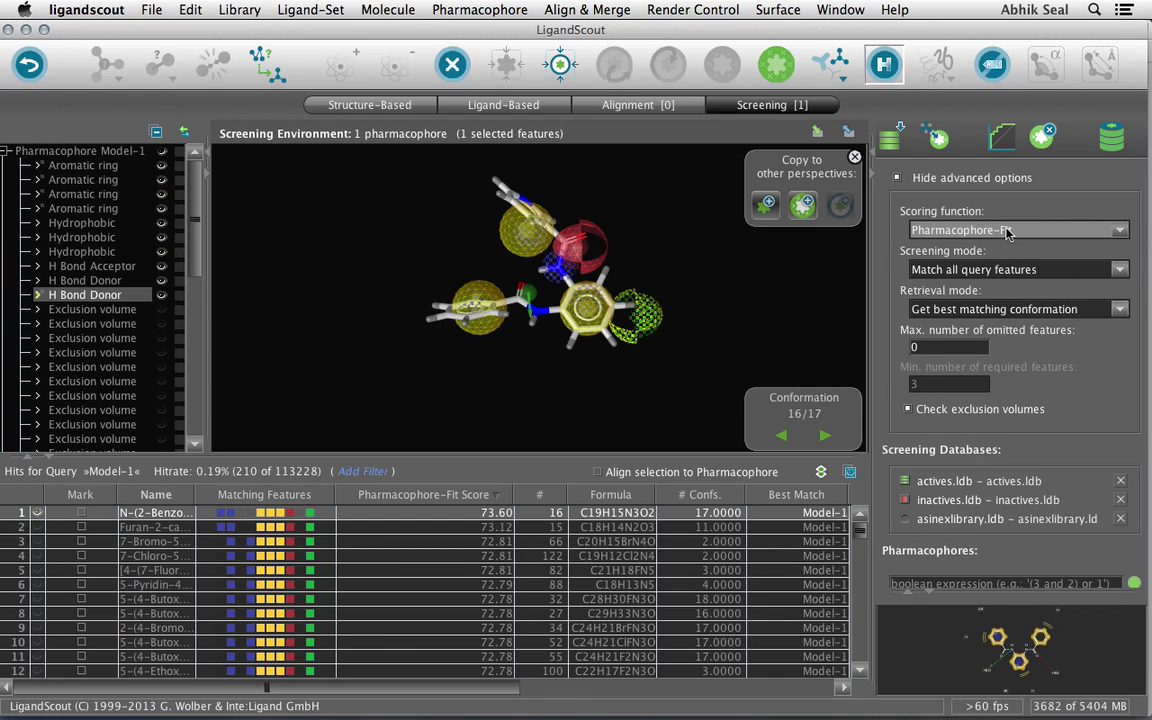
# Try Relative Pharmacophore-Fit as the scoring function and switch back to Pharmacophore-Fit
pyautogui.click(1008, 231)
pyautogui.click(1000, 266)
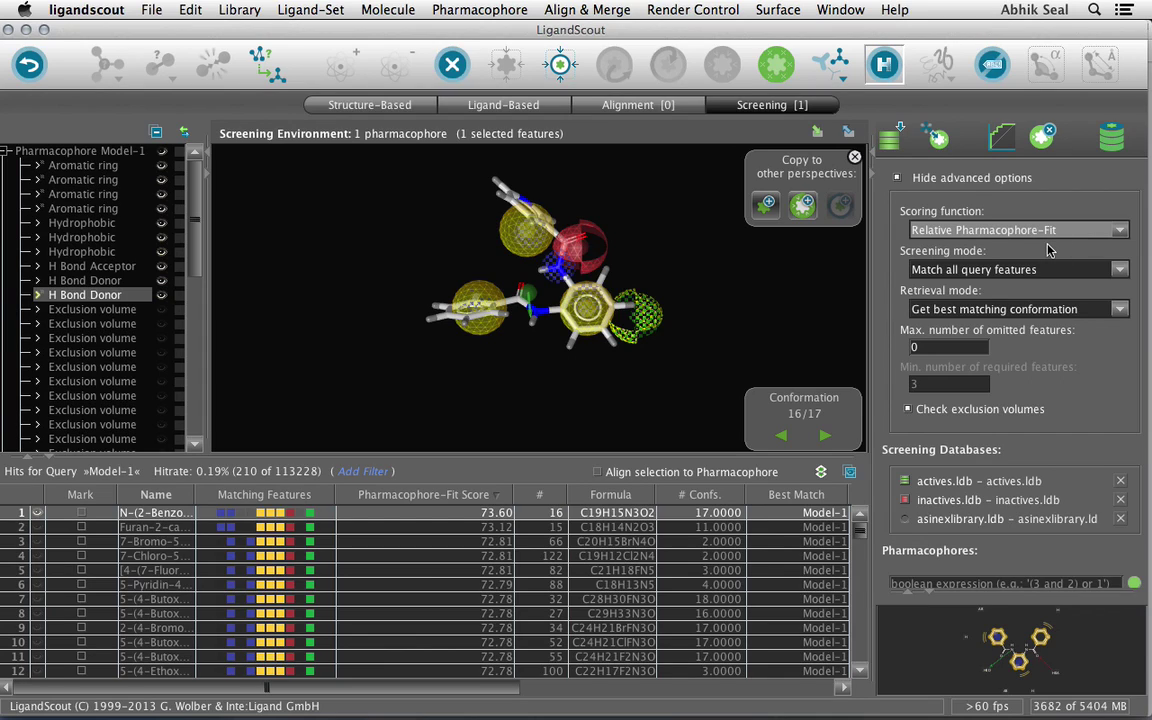
pyautogui.click(1040, 231)
pyautogui.click(1038, 246)
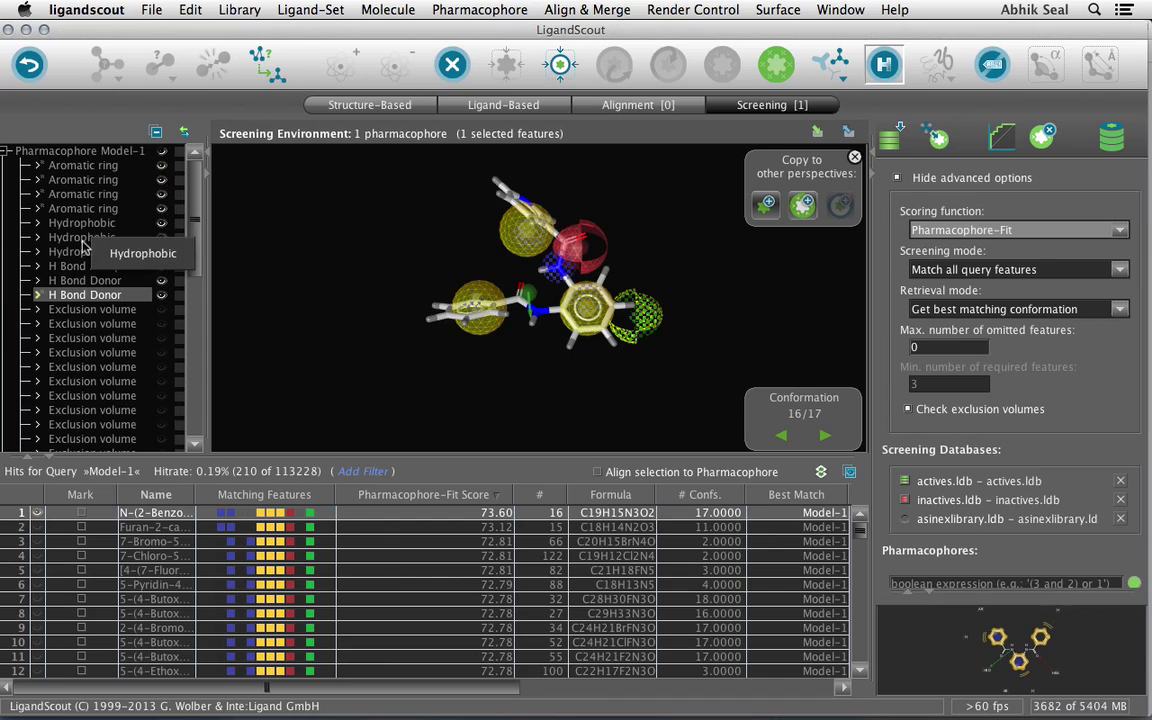
# Select all exclusion volume features of Pharmacophore Model-1 and mark them as disabled
pyautogui.click(97, 312)
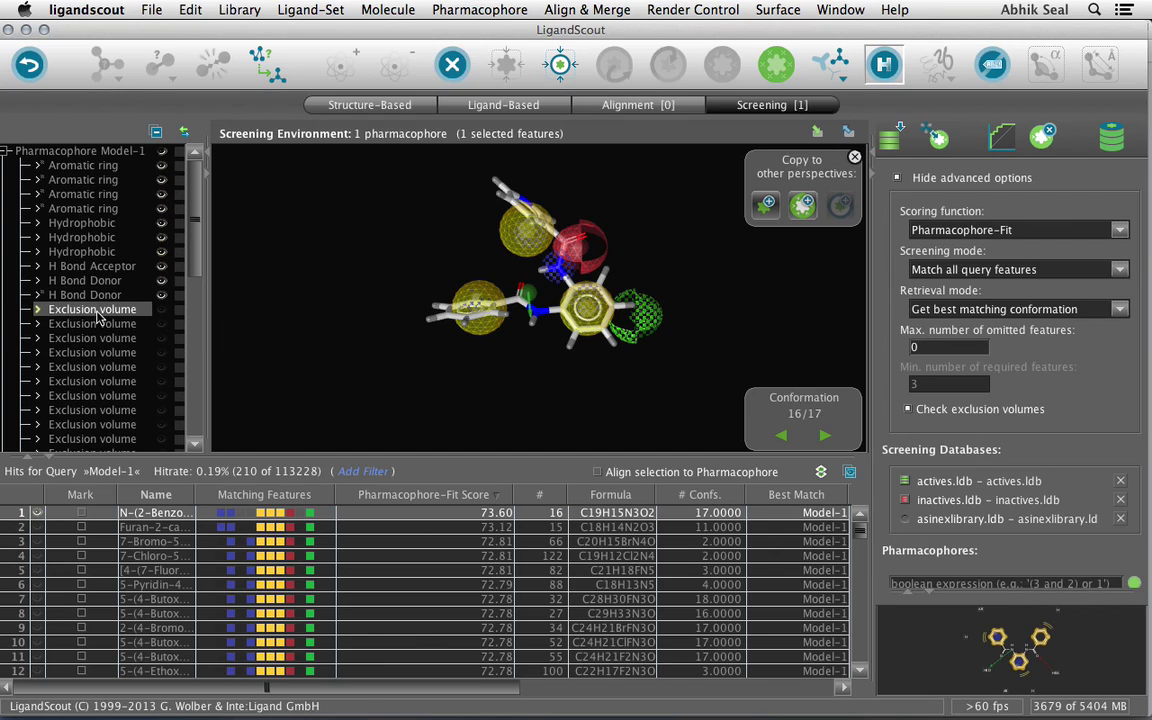
pyautogui.moveTo(192, 258); pyautogui.dragTo(178, 437)
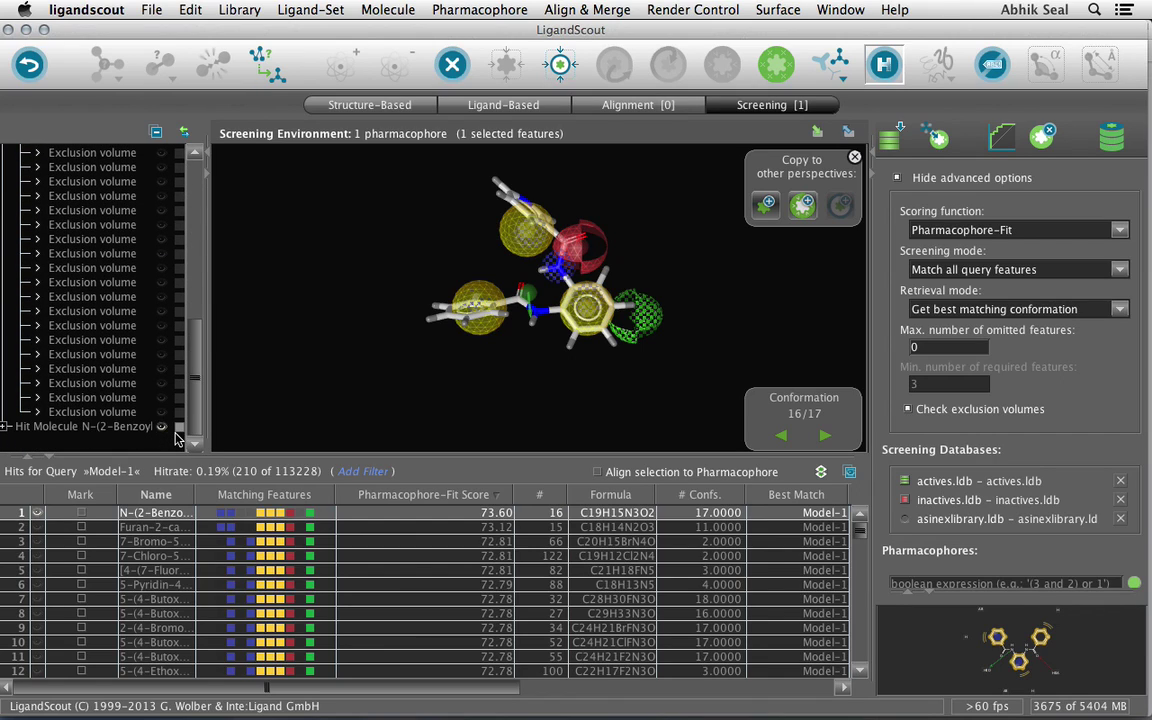
pyautogui.keyDown('shift'); pyautogui.click(122, 408); pyautogui.keyUp('shift')
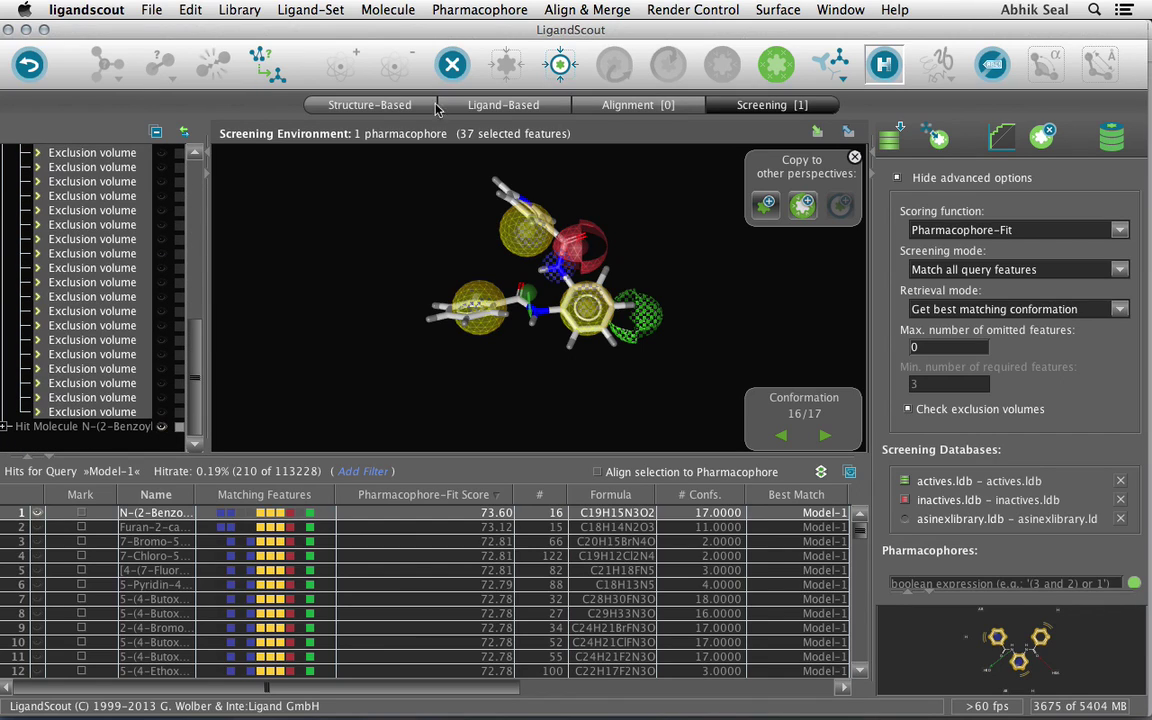
pyautogui.click(587, 10)
pyautogui.moveTo(503, 12)
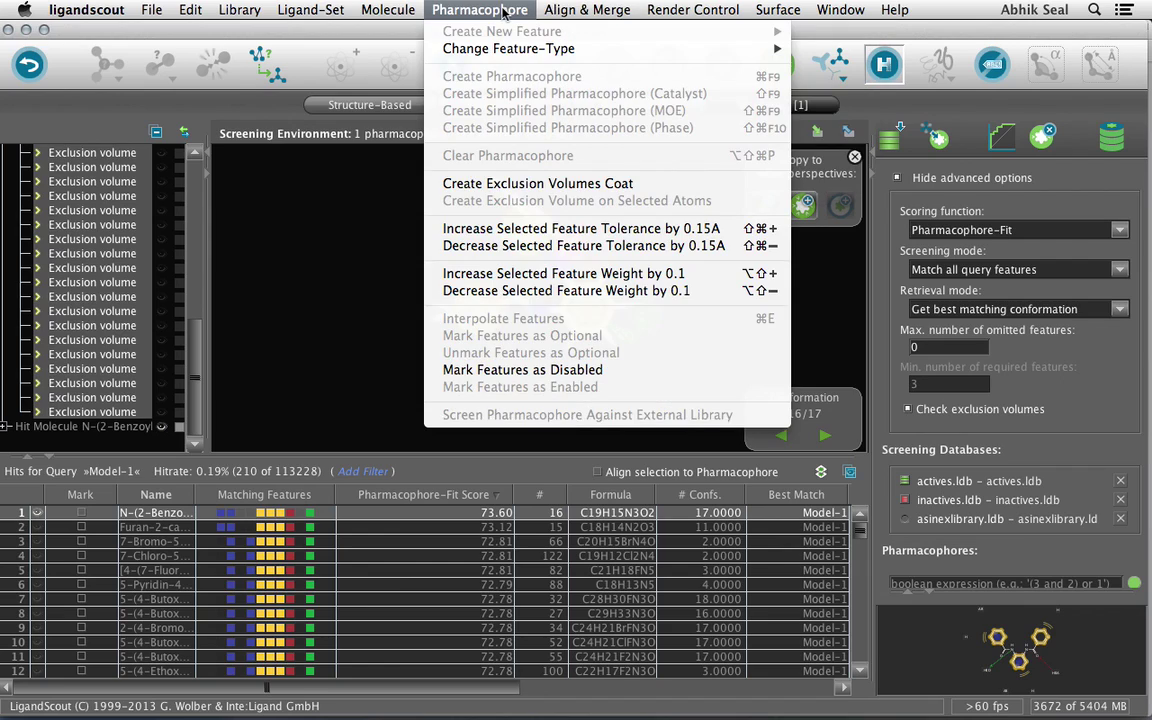
pyautogui.click(455, 372)
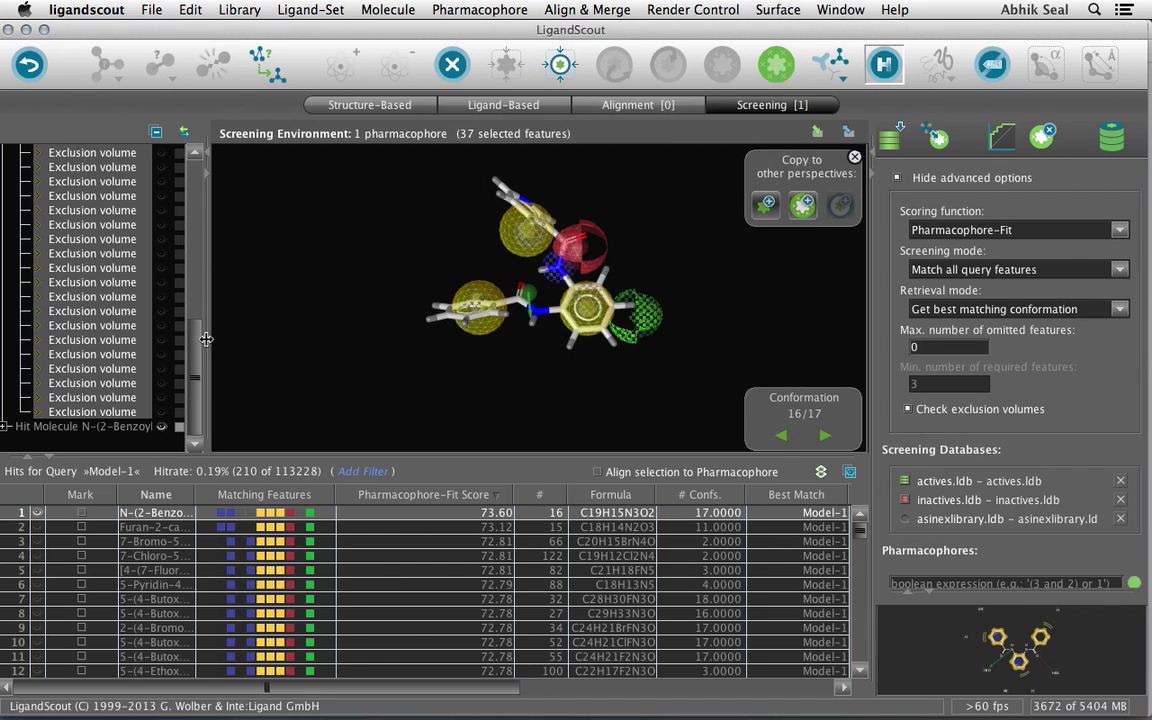
# Review the aromatic ring, hydrophobic, H Bond Acceptor and H Bond Donor features of Model-1 by highlighting them in the 3D view
pyautogui.moveTo(195, 340); pyautogui.dragTo(202, 216)
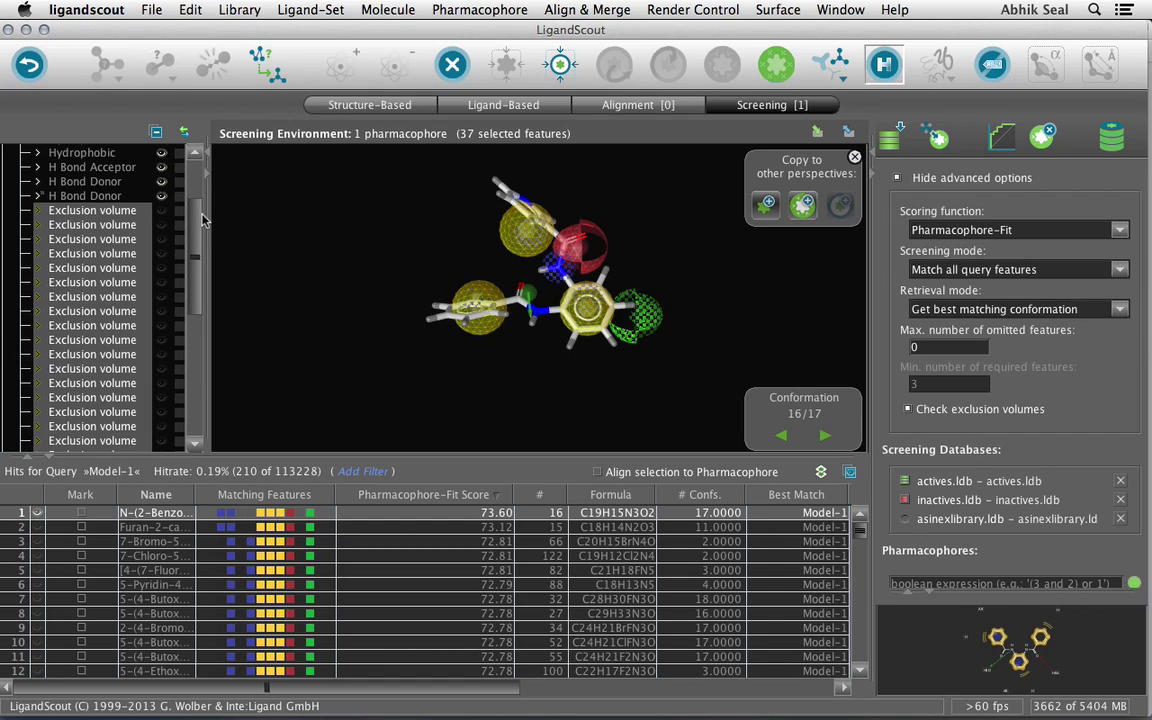
pyautogui.moveTo(201, 219); pyautogui.dragTo(198, 165)
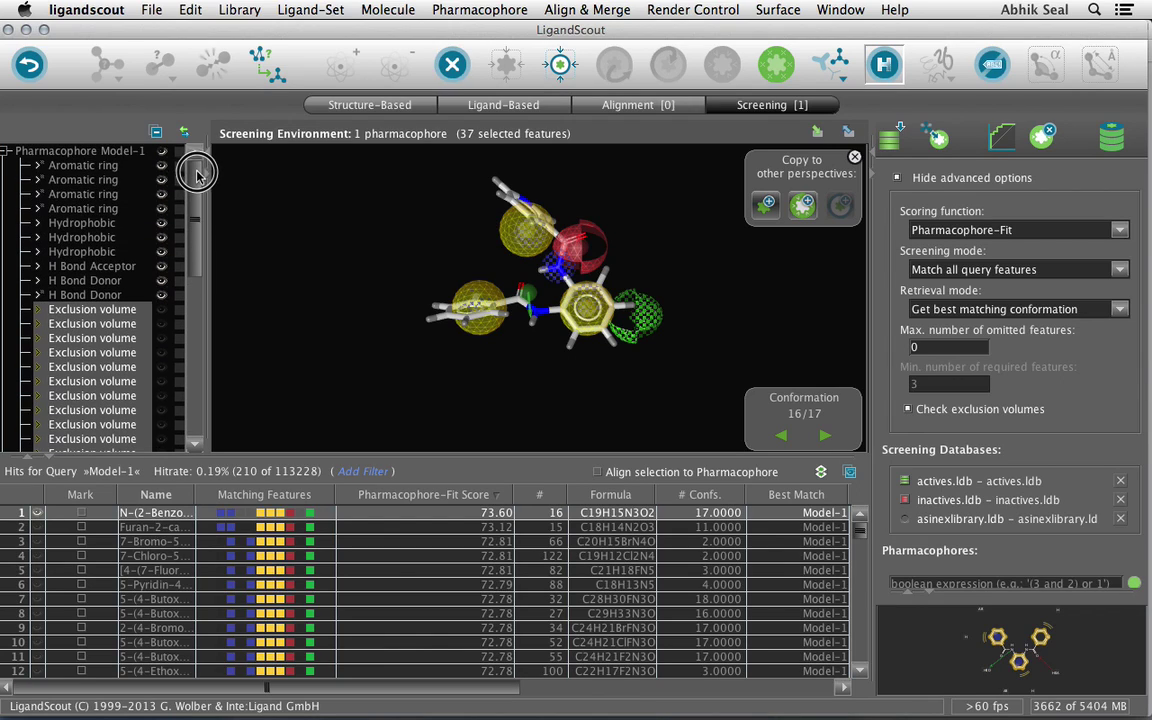
pyautogui.click(86, 167)
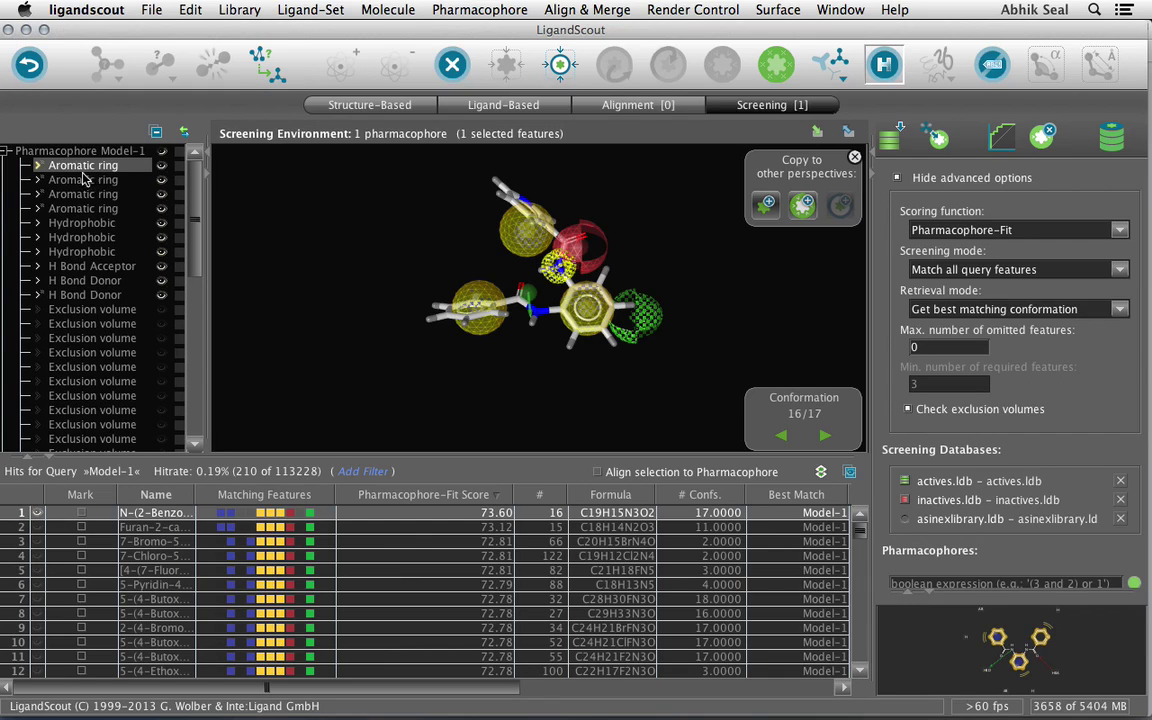
pyautogui.click(92, 224)
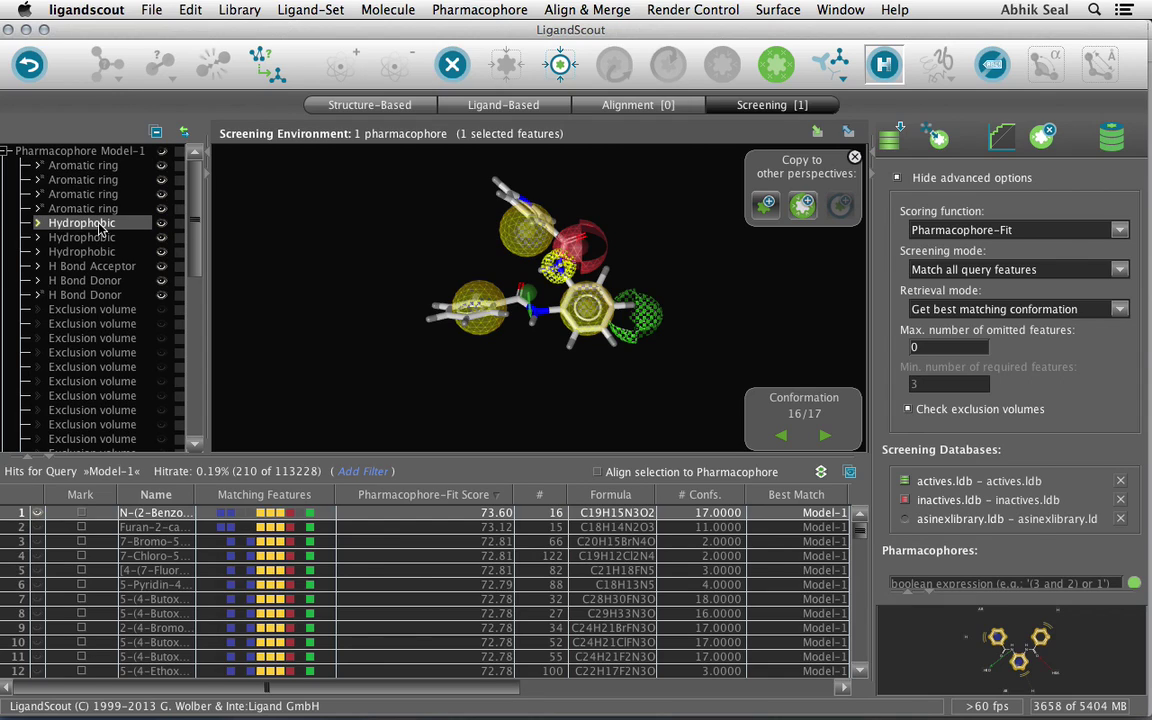
pyautogui.click(95, 237)
pyautogui.click(92, 251)
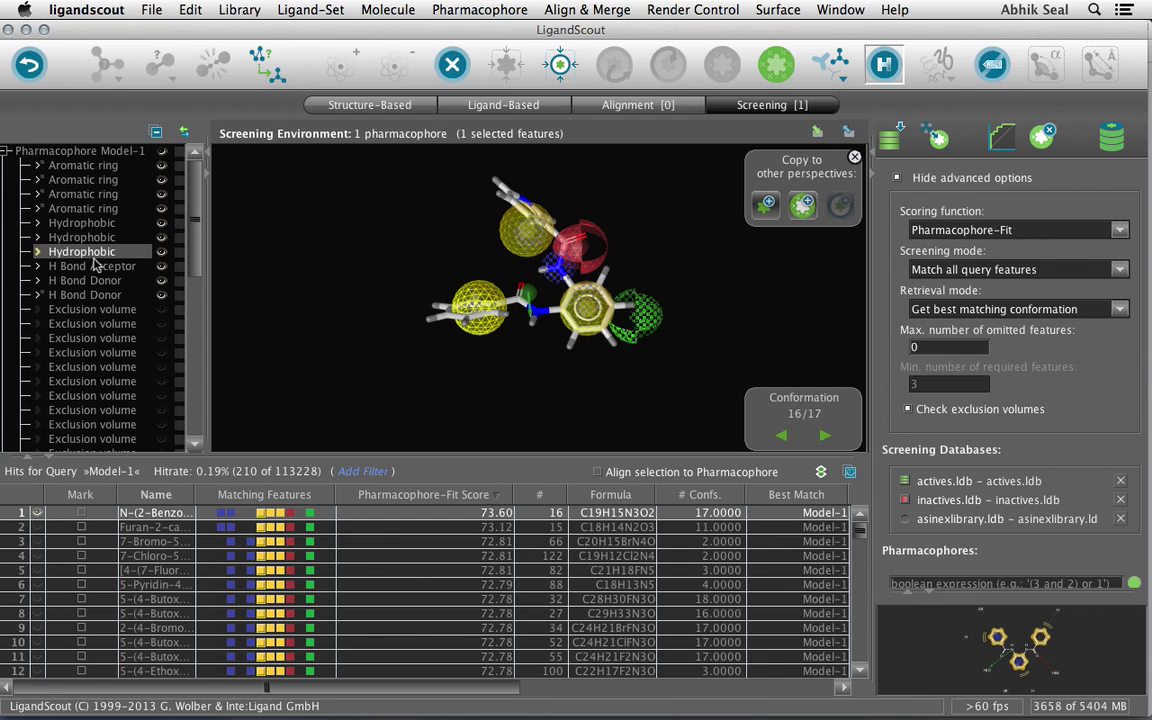
pyautogui.click(95, 267)
pyautogui.click(88, 281)
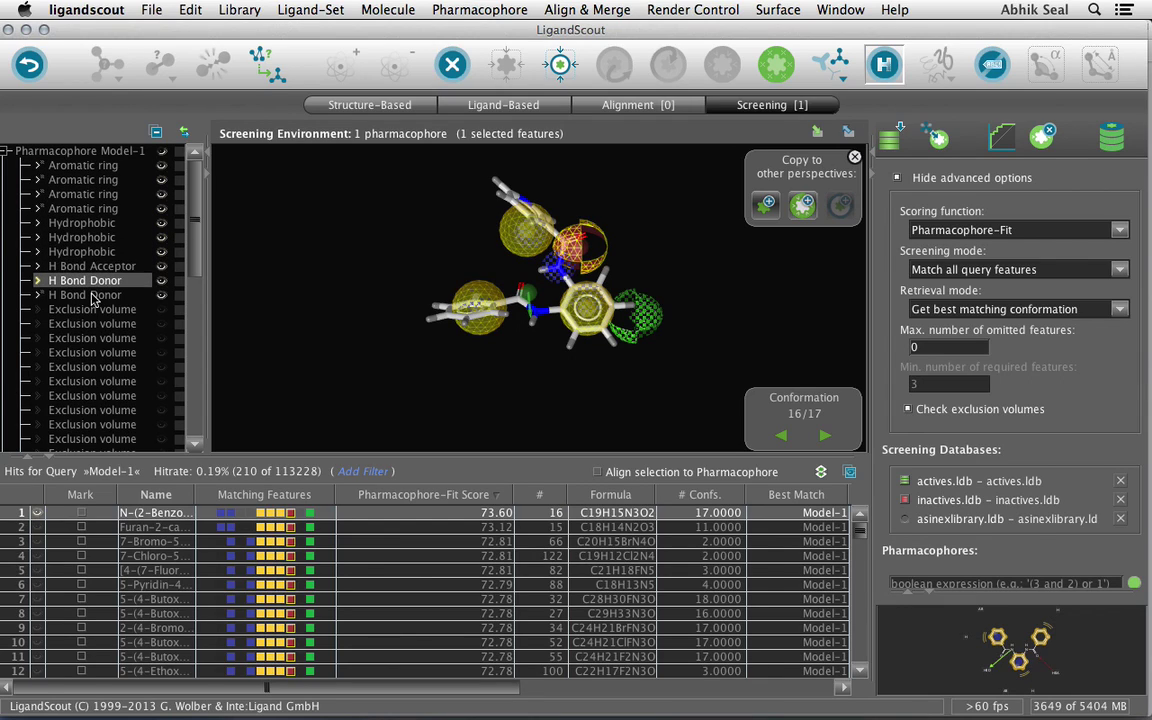
pyautogui.click(92, 295)
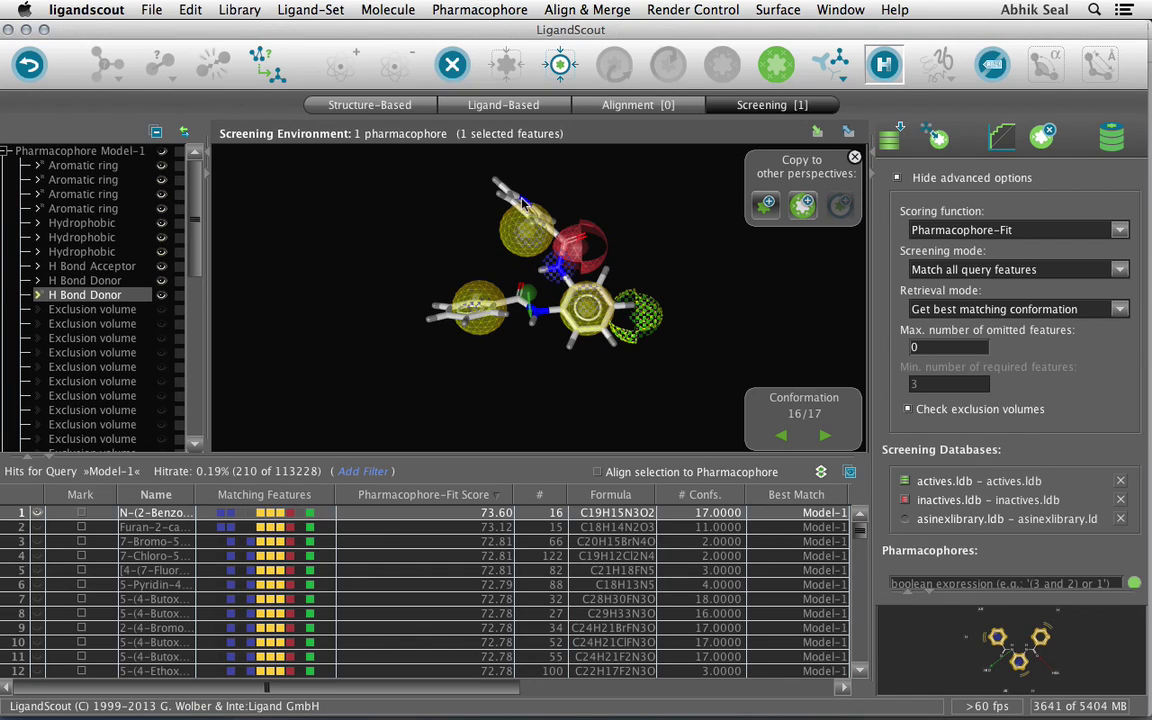
# Screen Model-1 against the actives and inactives databases and sort the hits by descending Pharmacophore-Fit Score
pyautogui.click(936, 140)
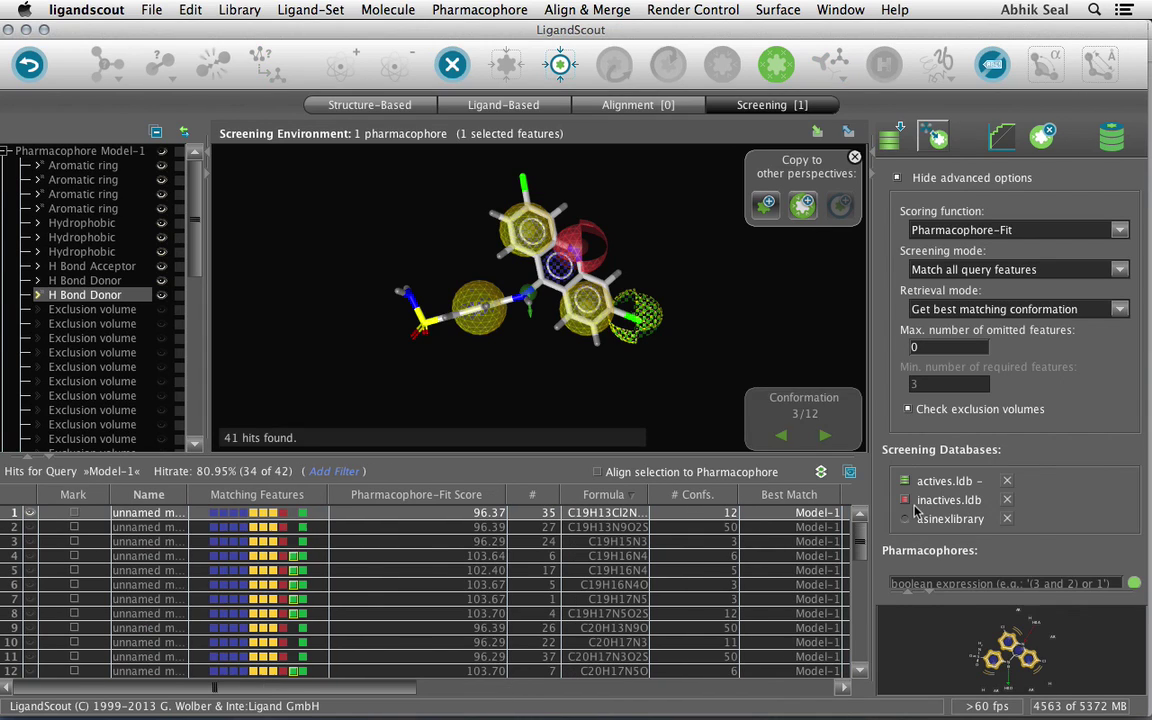
pyautogui.click(502, 496)
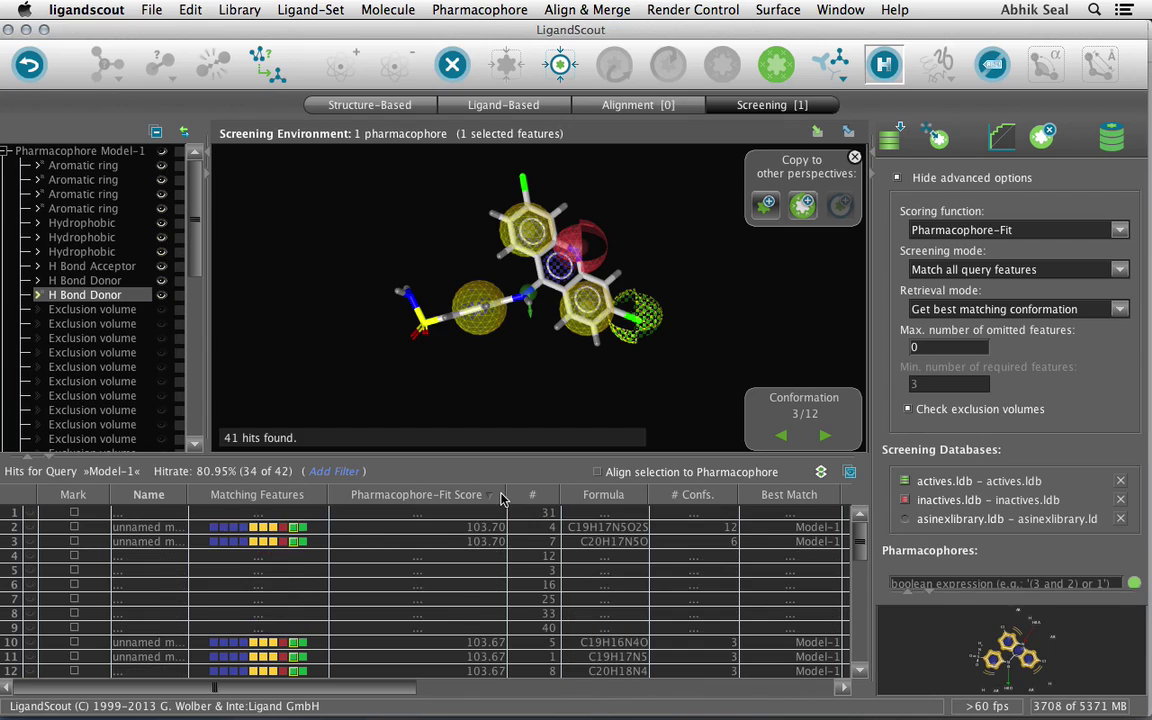
# Plot the ROC curve for the screening, examine its hit and enrichment statistics, and close the plot
pyautogui.click(1006, 146)
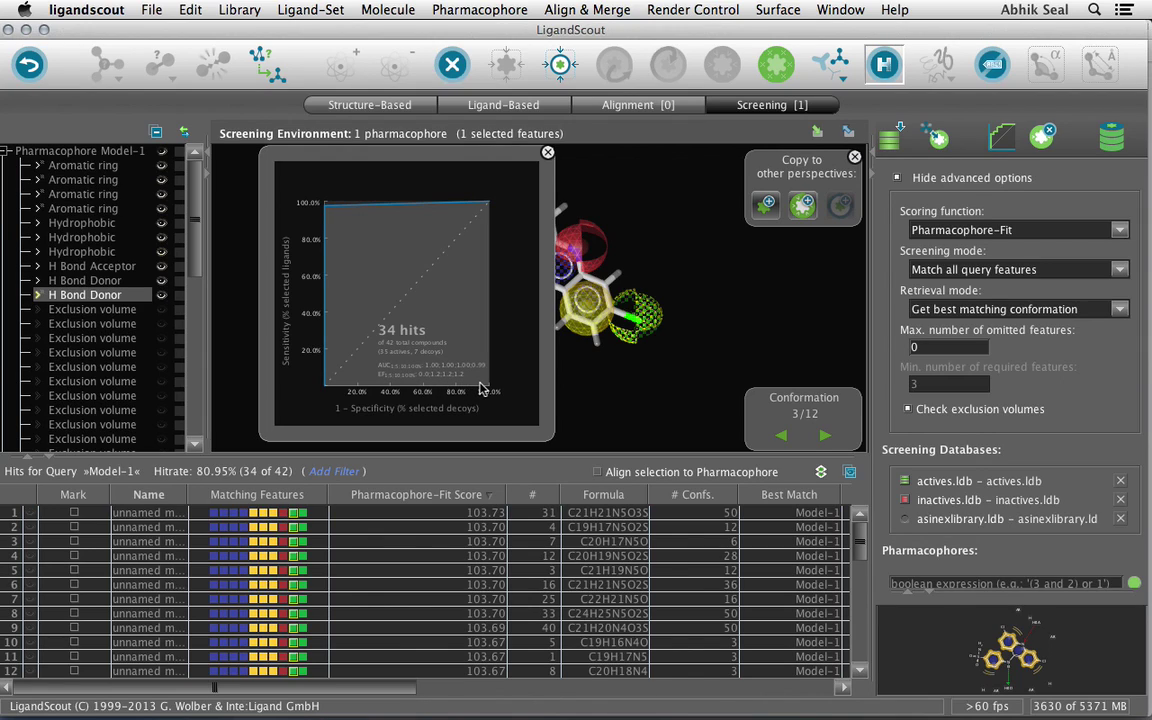
pyautogui.moveTo(541, 442); pyautogui.dragTo(566, 468)
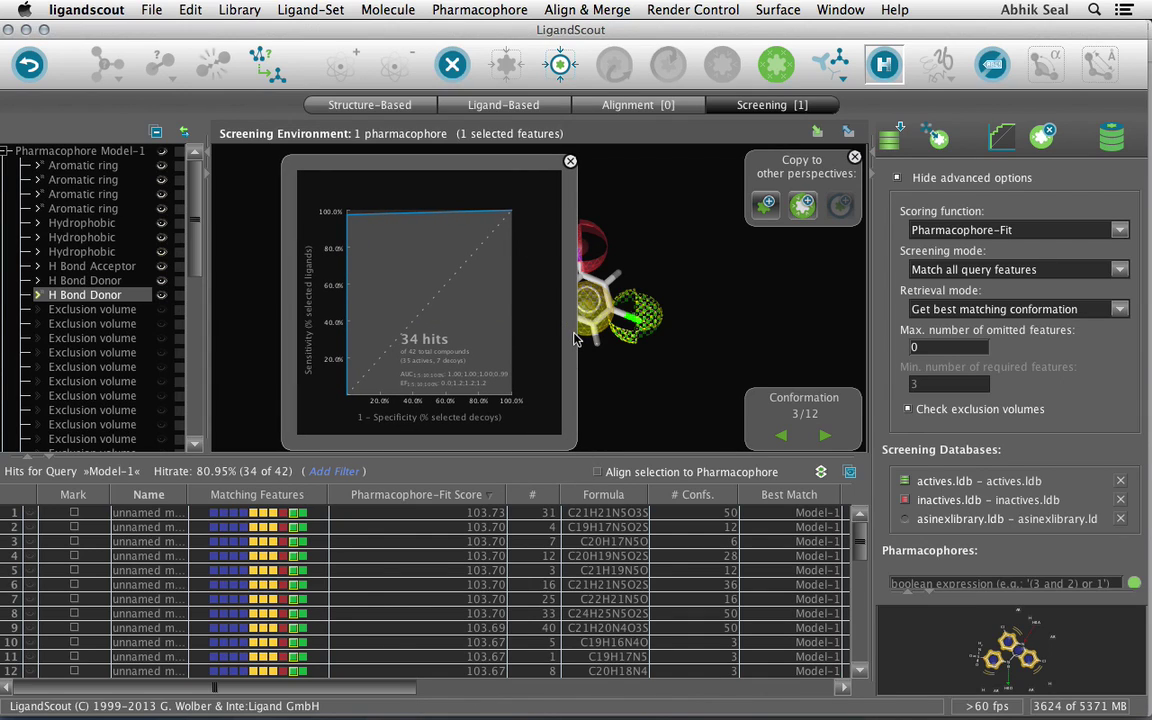
pyautogui.click(573, 163)
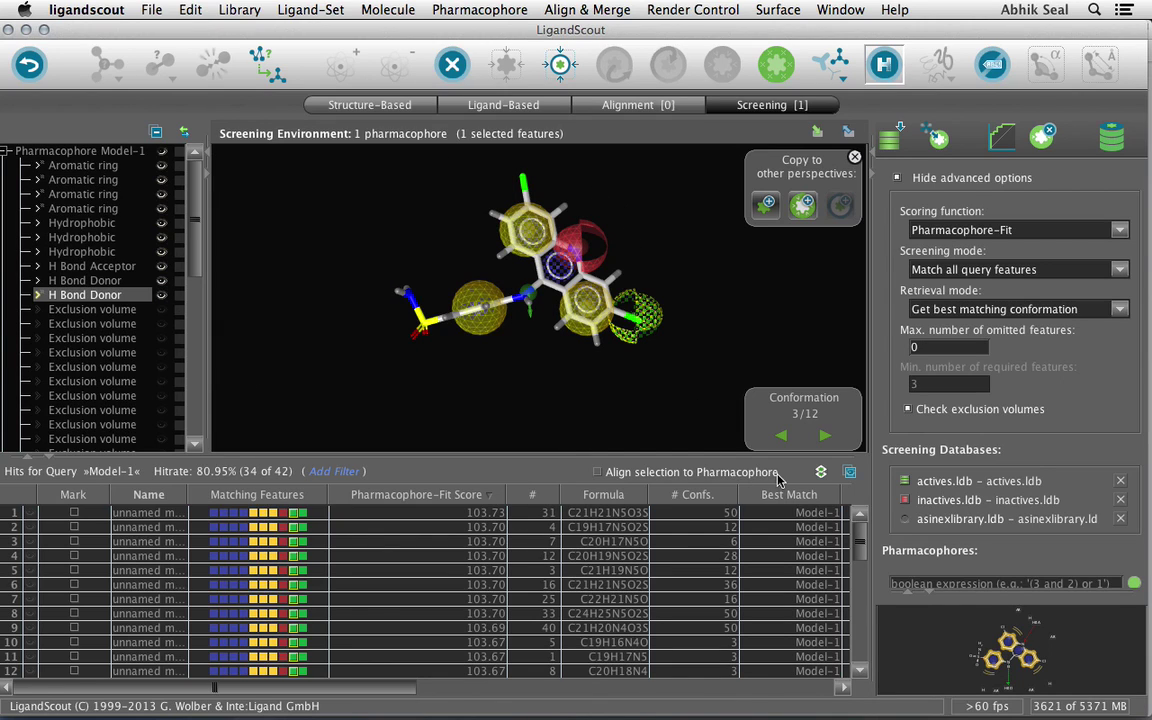
pyautogui.moveTo(860, 541); pyautogui.dragTo(826, 517)
# Screen Model-1 against asinexlibrary.ldb only, excluding actives.ldb and inactives.ldb, and stop the run early to load the hits found
pyautogui.click(897, 177)
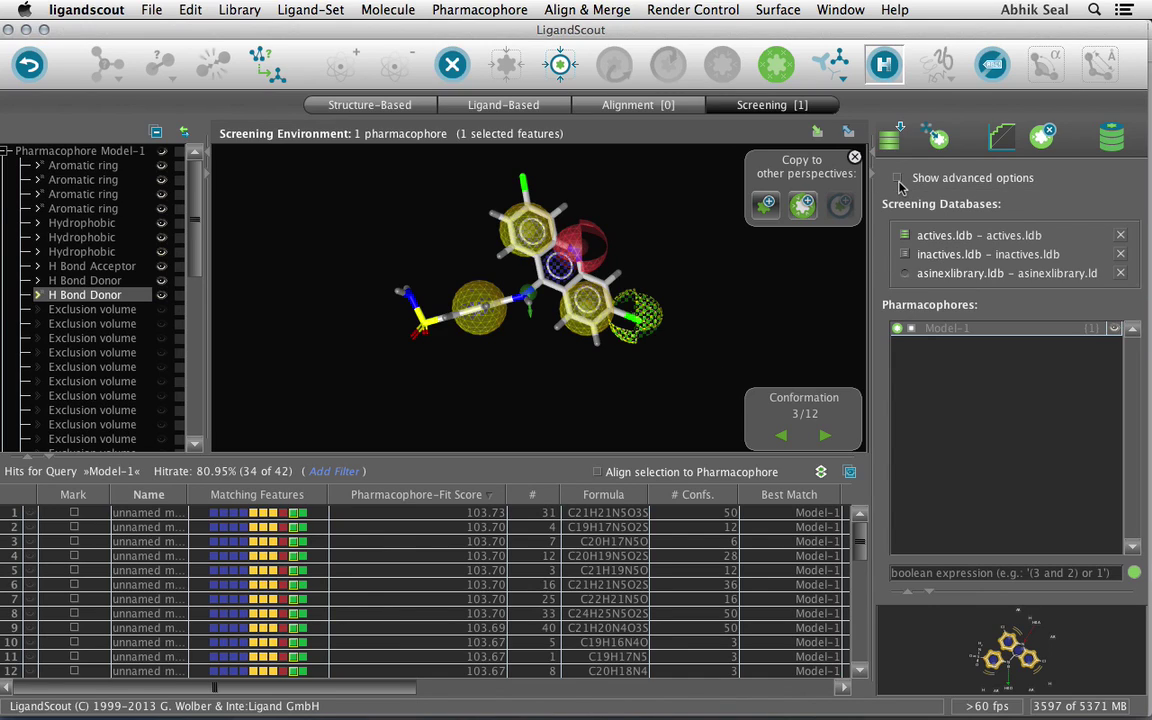
pyautogui.click(906, 250)
pyautogui.click(906, 241)
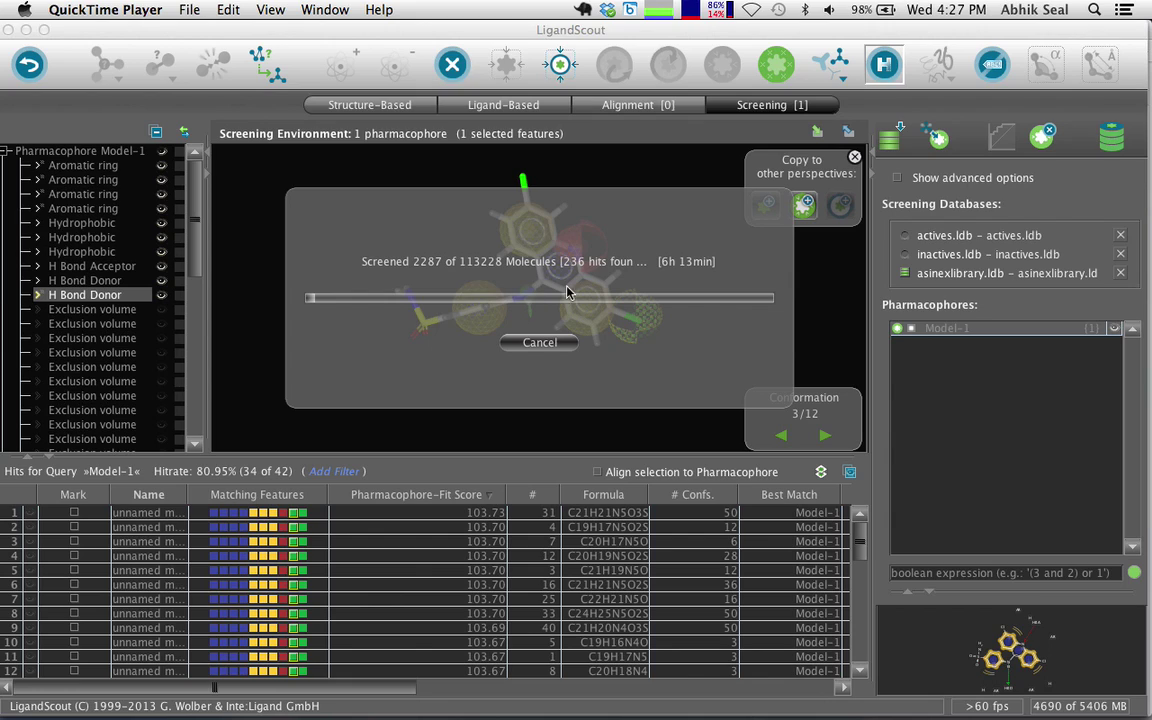
pyautogui.click(540, 343)
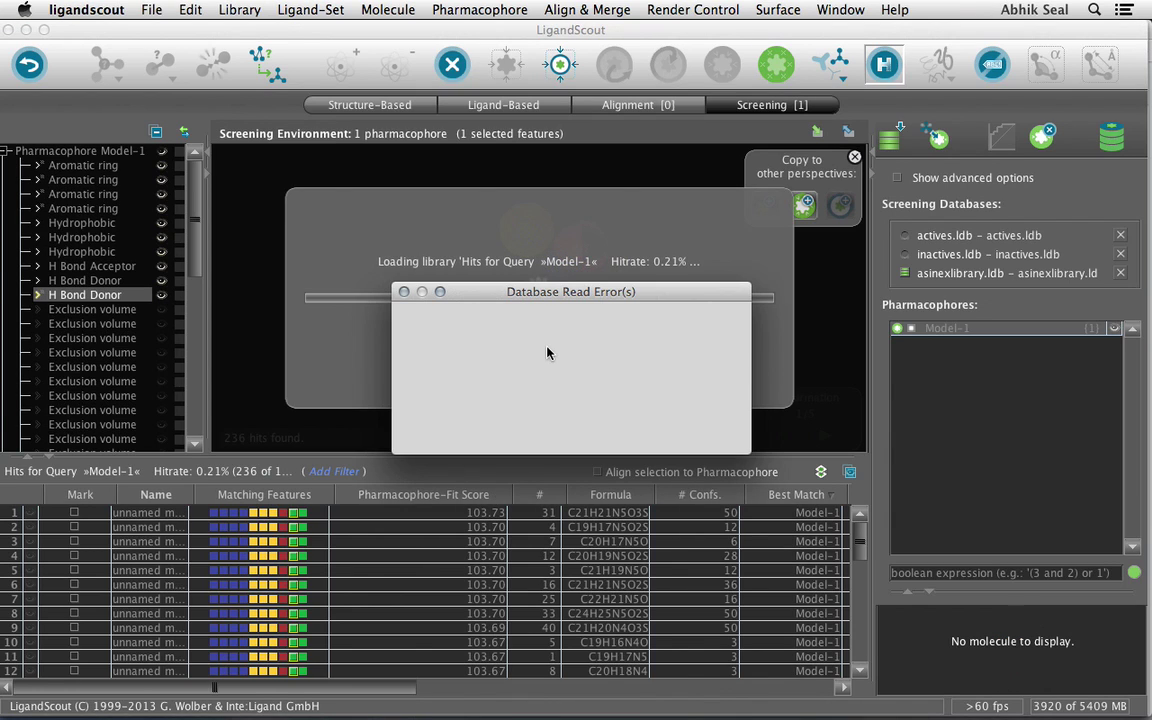
pyautogui.click(680, 438)
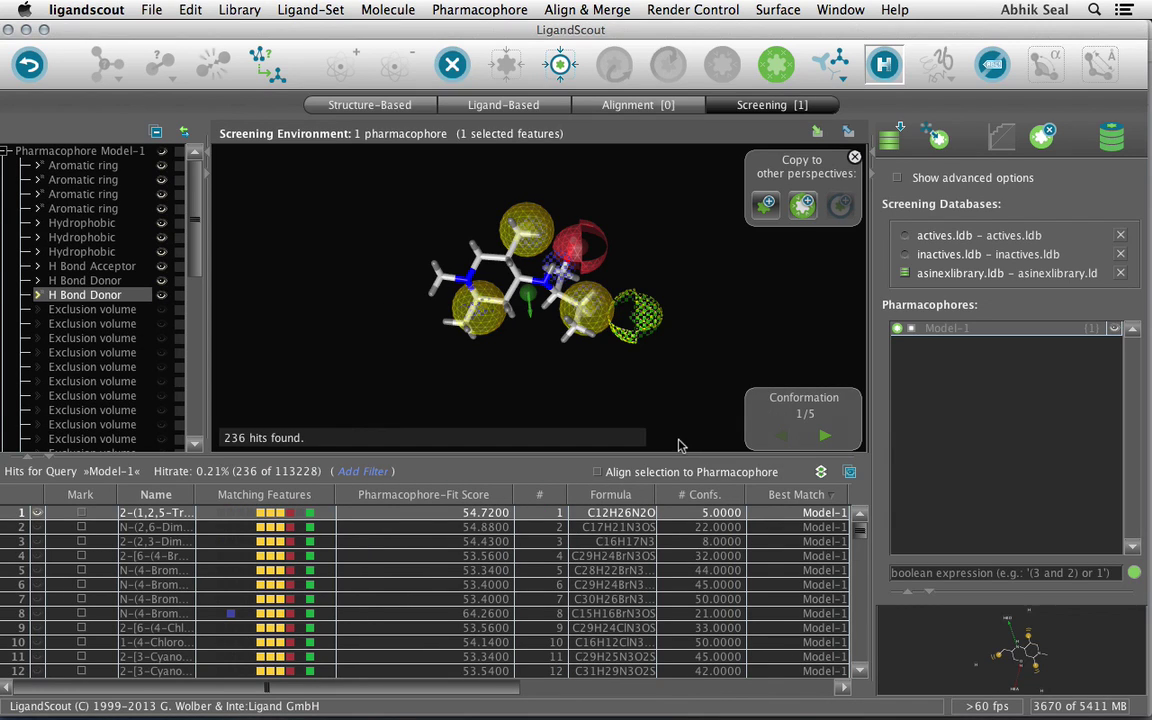
# Sort the asinexlibrary hits by descending Pharmacophore-Fit Score
pyautogui.scroll(-10, 486, 558)
pyautogui.scroll(10, 481, 558)
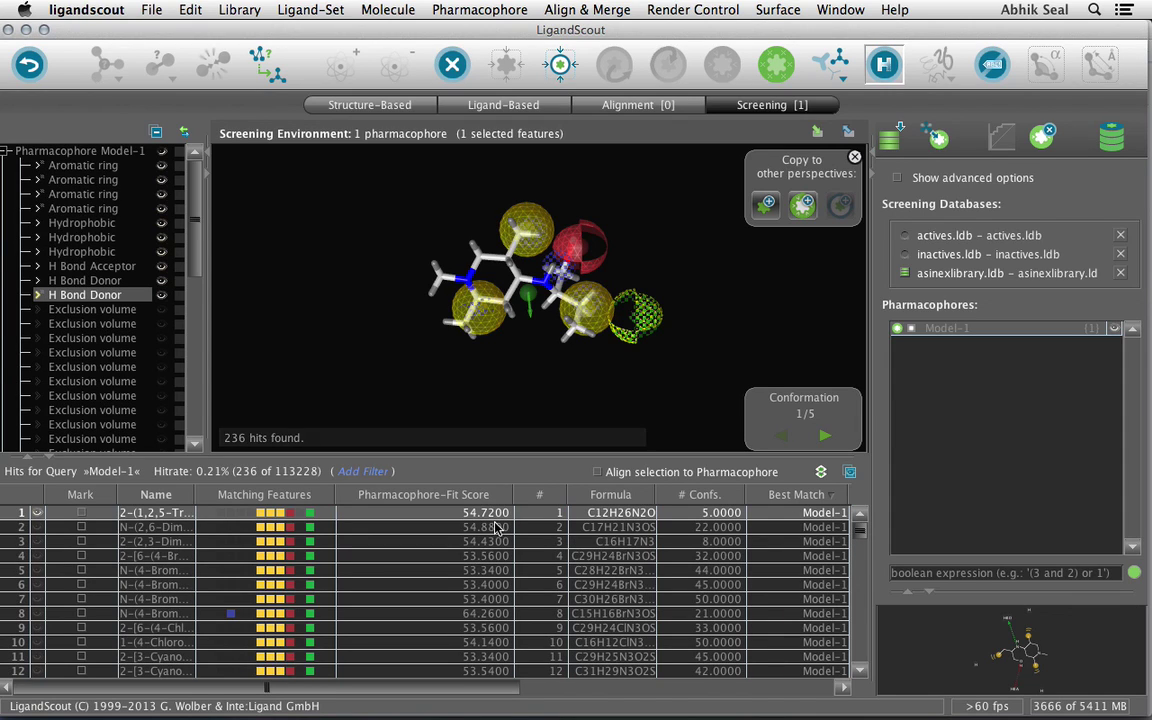
pyautogui.click(485, 495)
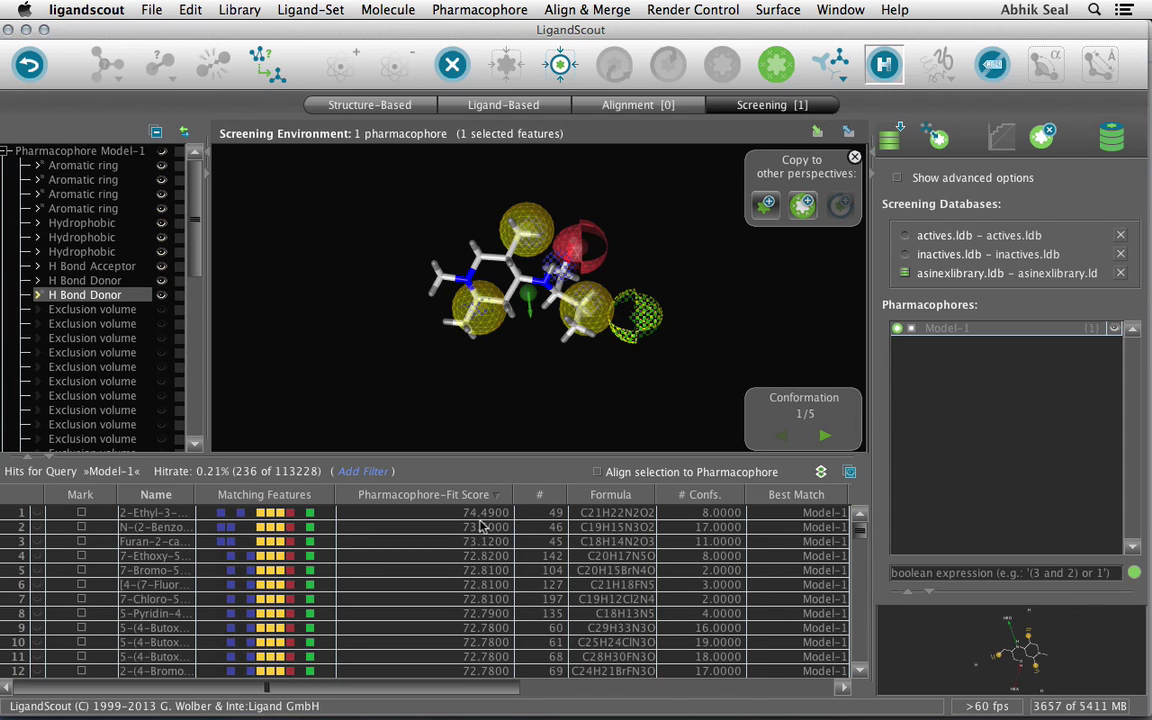
# View the three best-scoring hits in turn and examine how each one fits the pharmacophore in 3D
pyautogui.click(441, 514)
pyautogui.moveTo(452, 340); pyautogui.dragTo(493, 348)
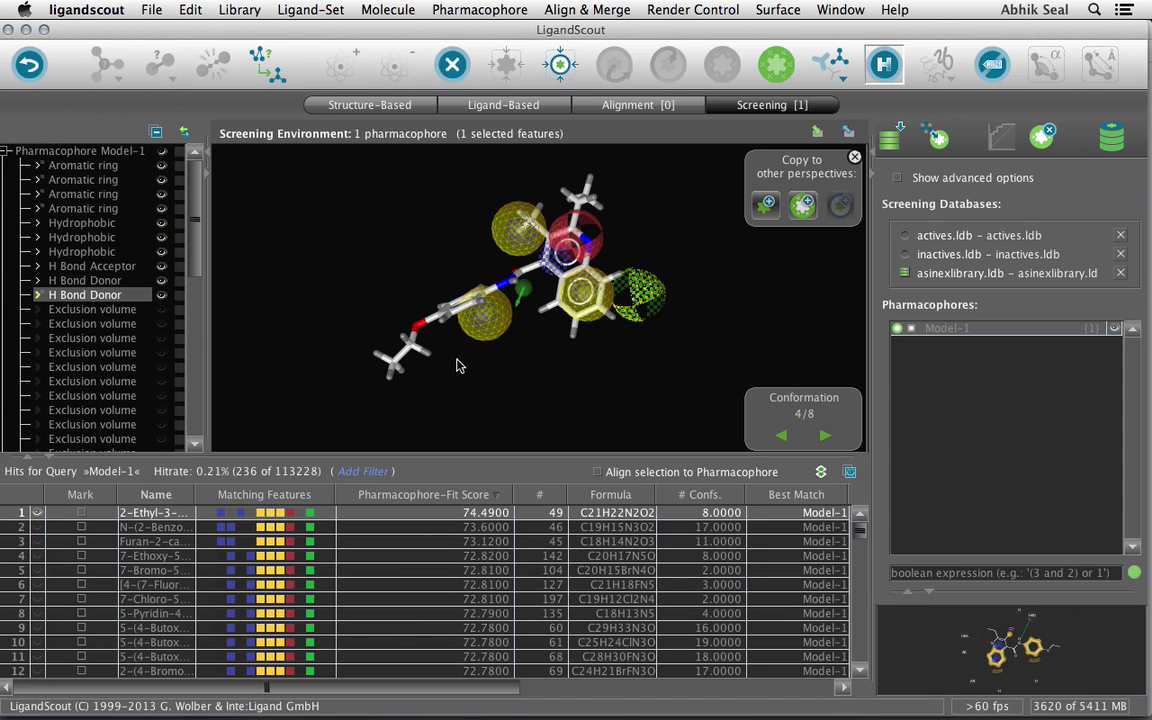
pyautogui.moveTo(394, 336); pyautogui.dragTo(410, 274)
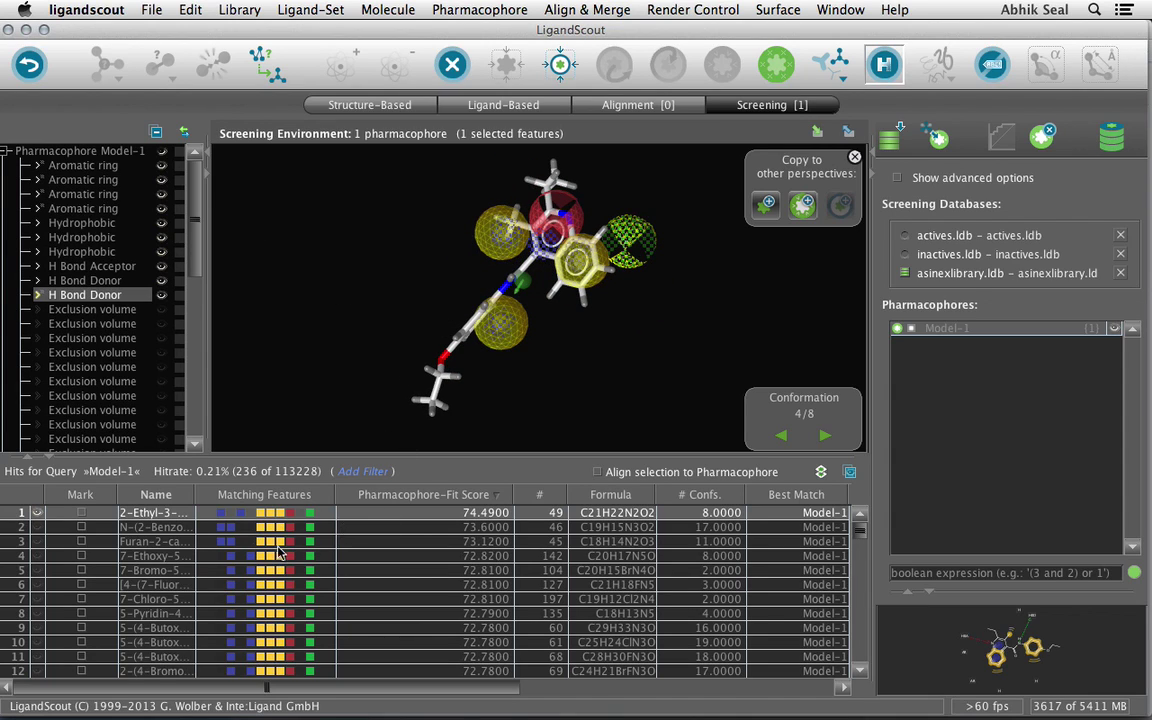
pyautogui.click(150, 527)
pyautogui.click(155, 542)
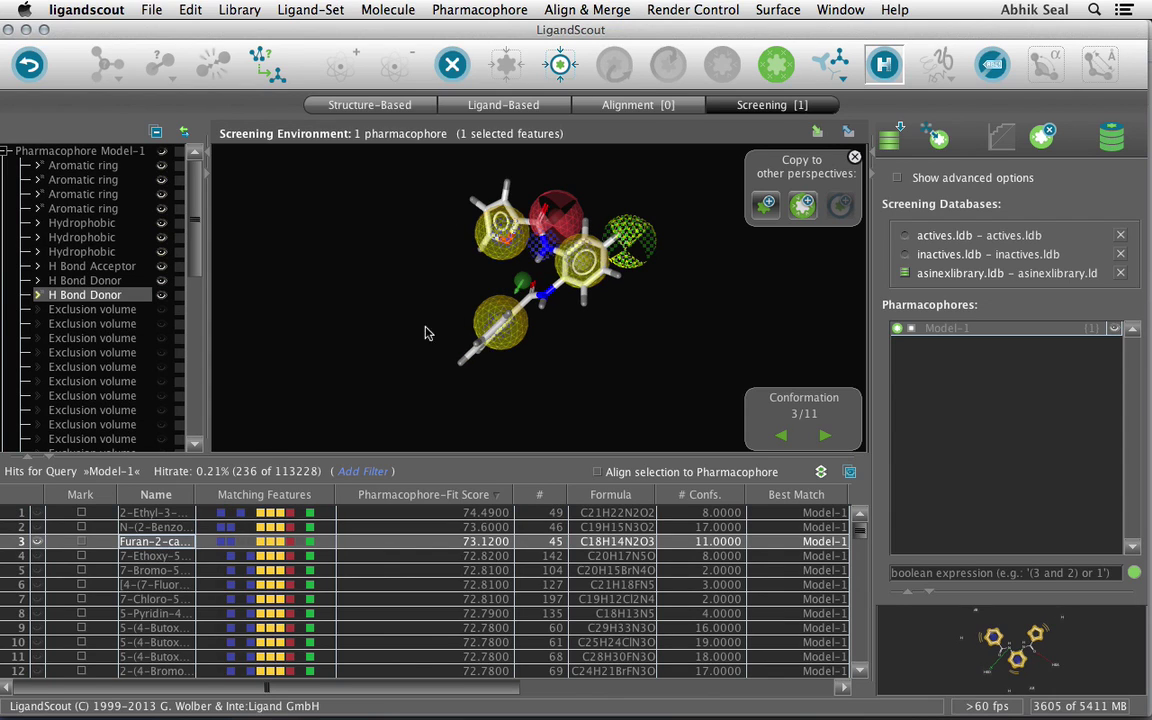
pyautogui.moveTo(460, 316); pyautogui.dragTo(475, 263)
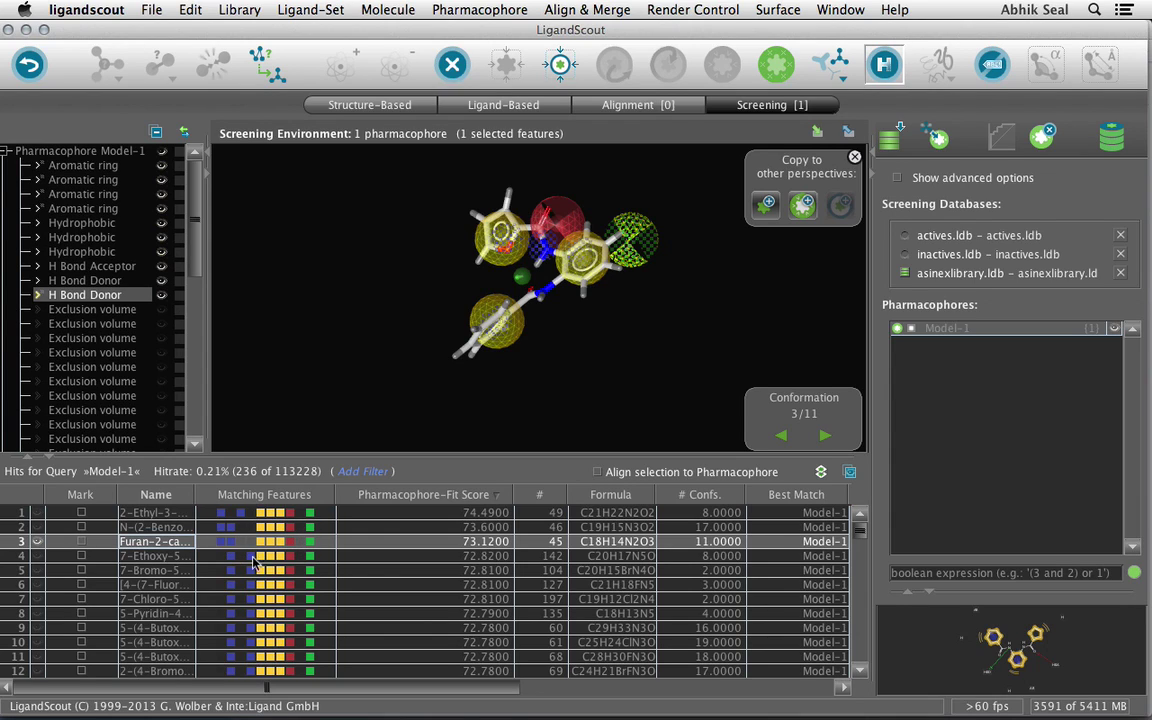
# Look through the hit list to compare matching features and Pharmacophore-Fit scores of lower-ranked molecules
pyautogui.scroll(-4, 290, 568)
pyautogui.scroll(3, 300, 566)
pyautogui.scroll(-7, 324, 563)
pyautogui.scroll(-20, 324, 563)
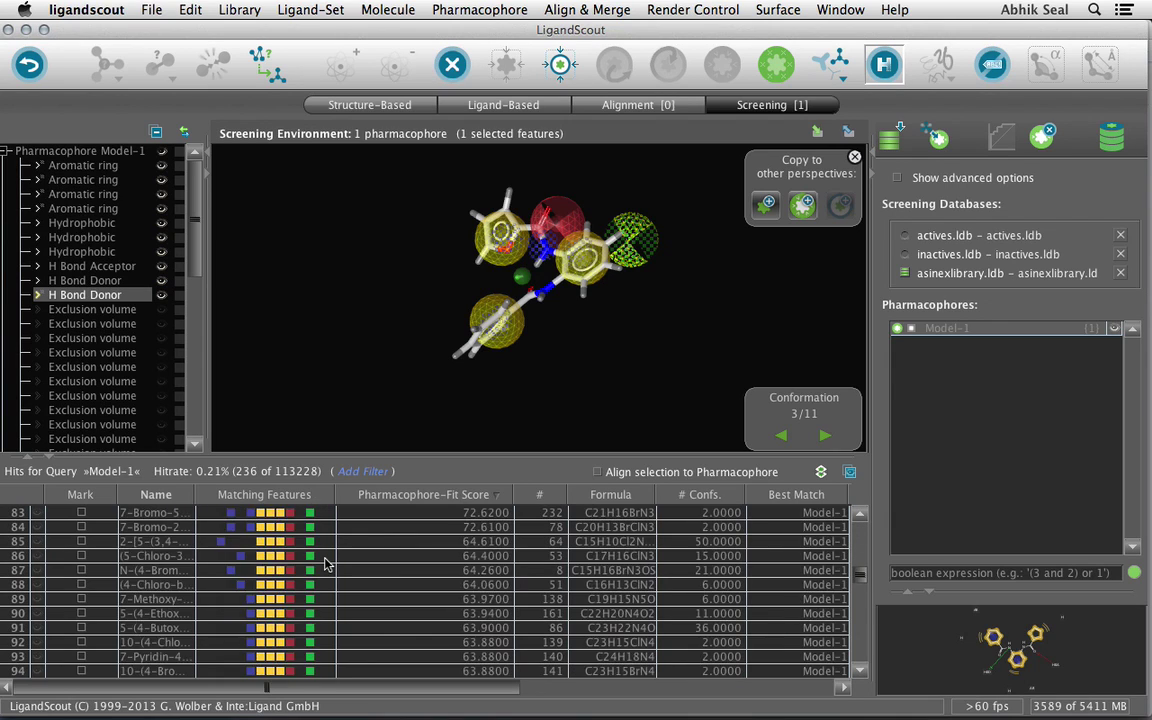
pyautogui.scroll(20, 324, 563)
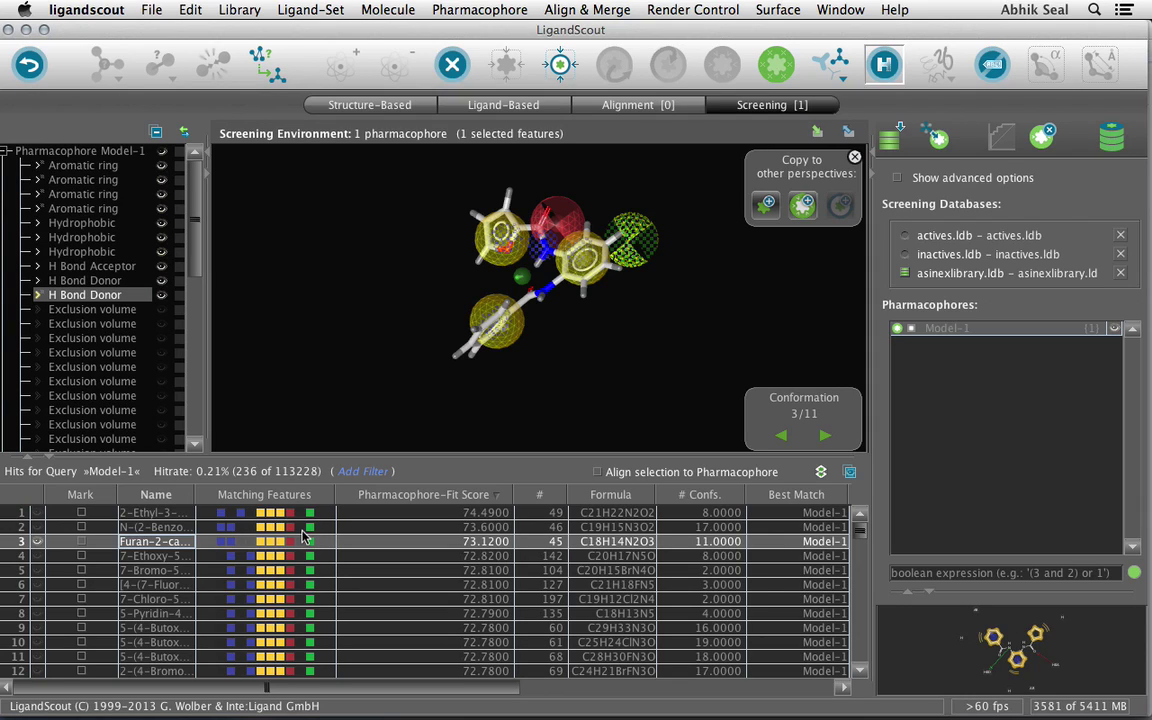
# Examine the third-ranked hit's alignment with the pharmacophore up close, highlighting each of the two H Bond Donor features
pyautogui.click(440, 272)
pyautogui.moveTo(440, 272); pyautogui.dragTo(521, 330)
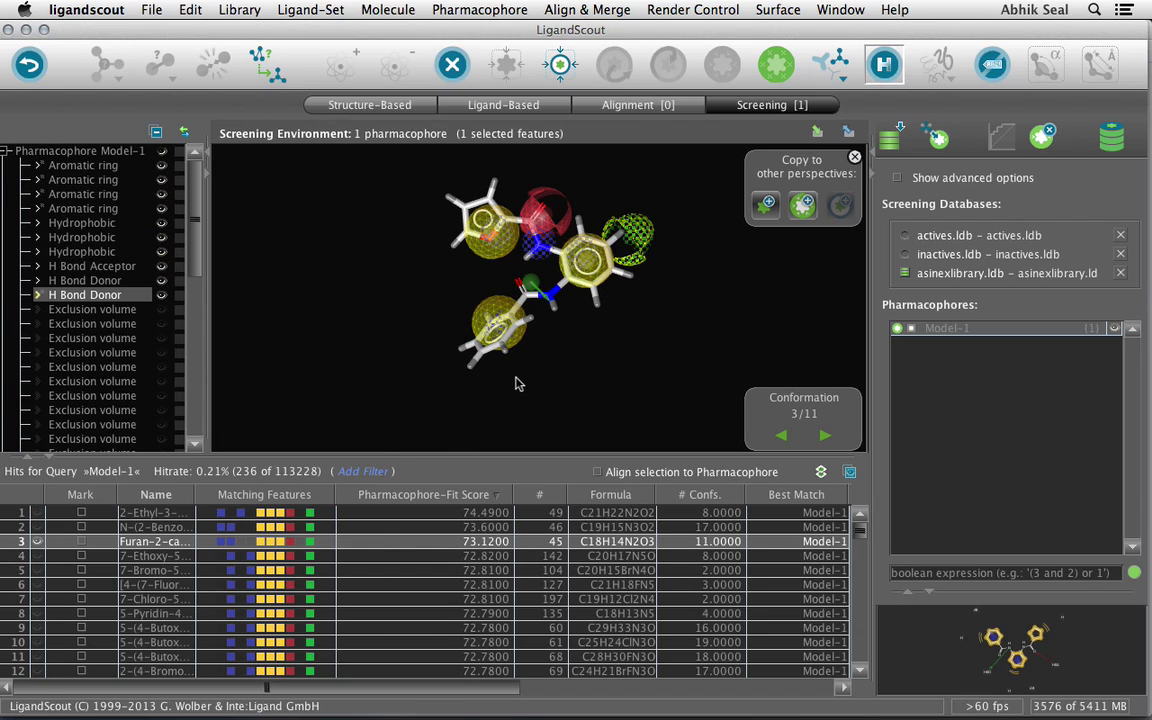
pyautogui.moveTo(526, 318); pyautogui.dragTo(517, 303)
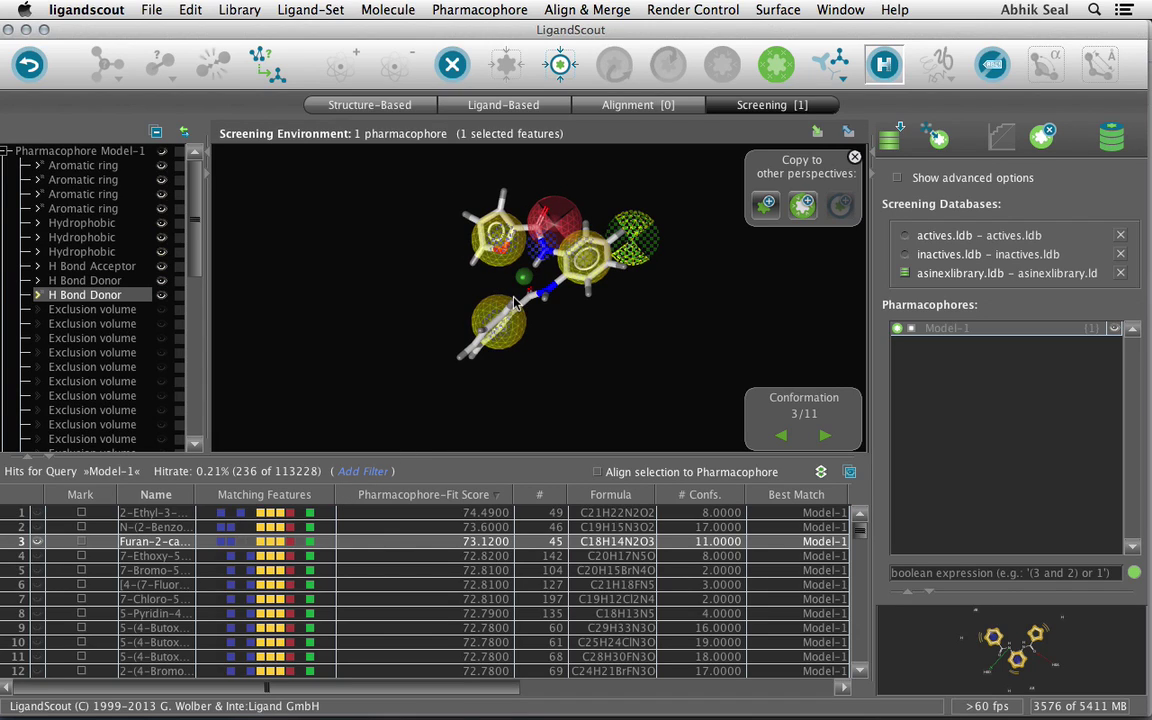
pyautogui.click(310, 515)
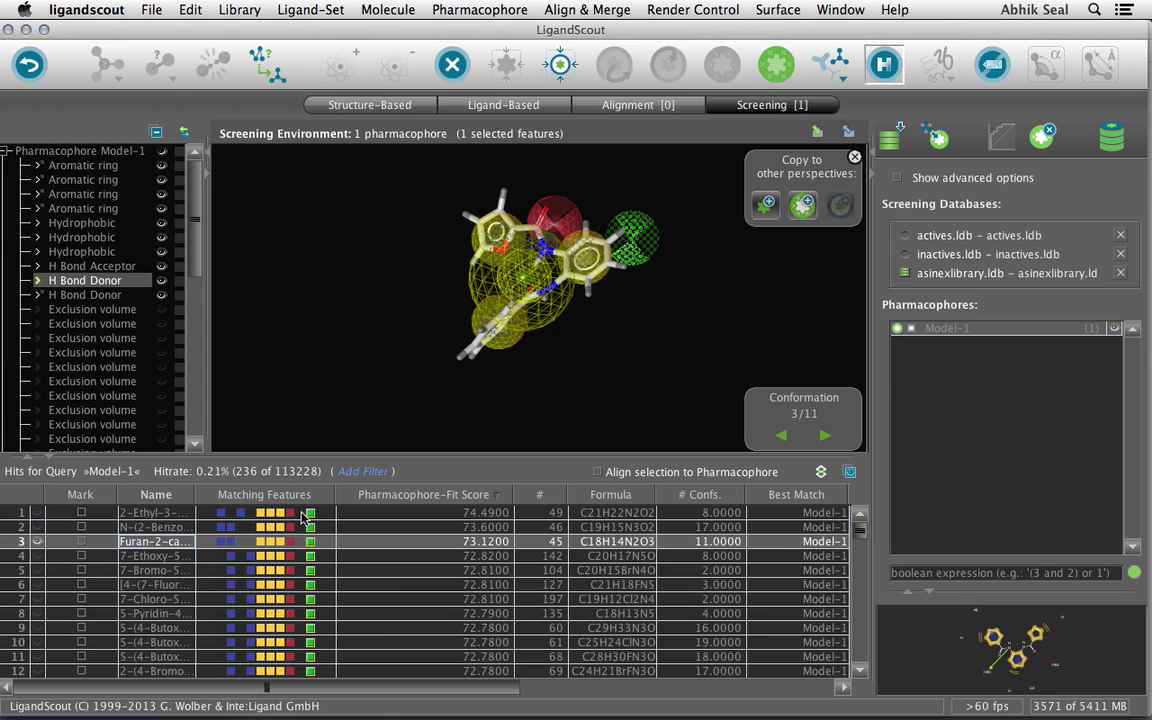
pyautogui.click(112, 295)
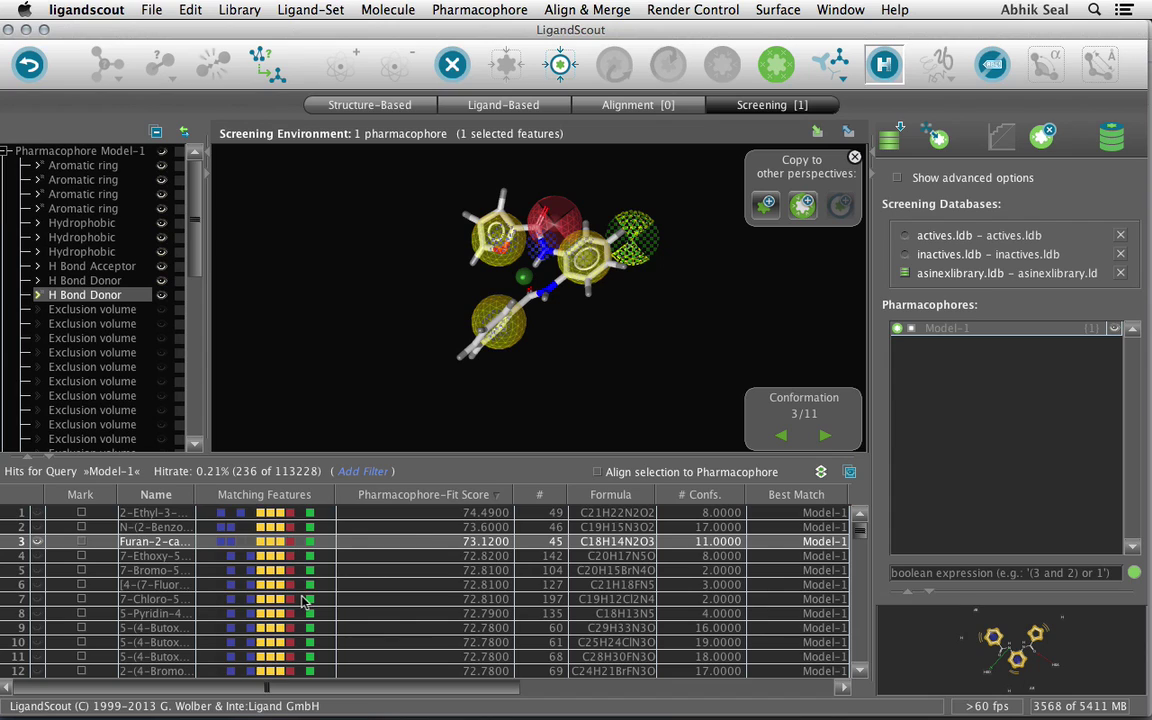
pyautogui.scroll(10, 385, 363)
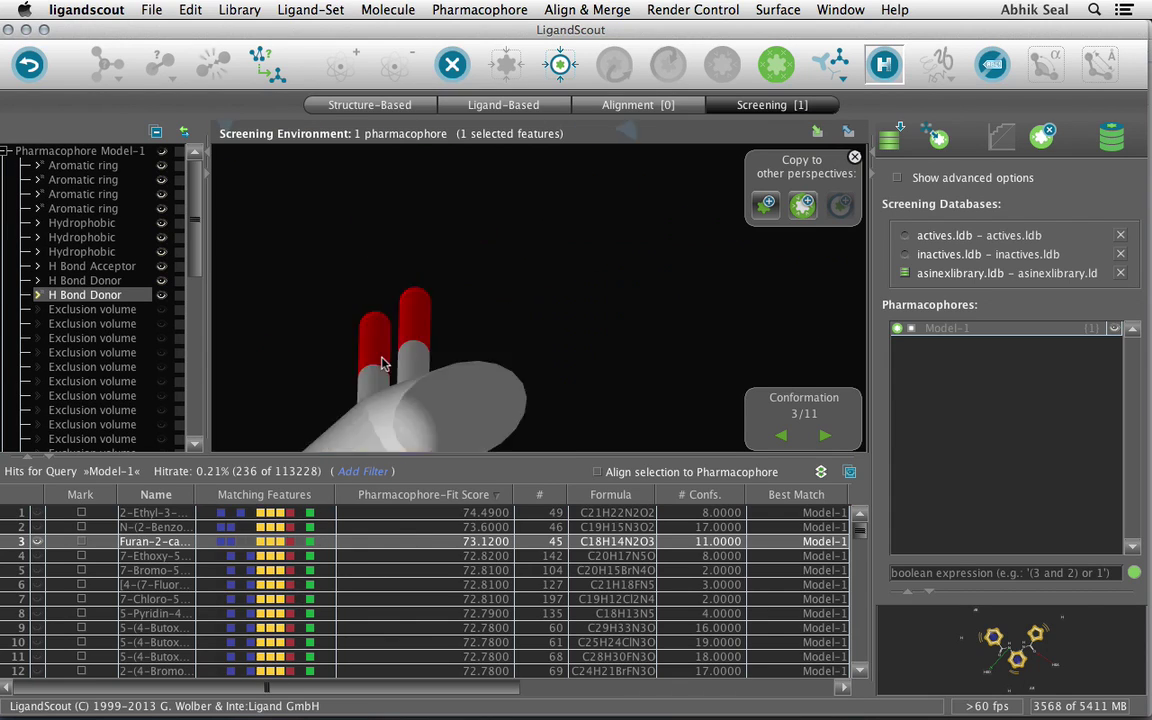
pyautogui.scroll(-8, 385, 364)
pyautogui.scroll(-2, 385, 363)
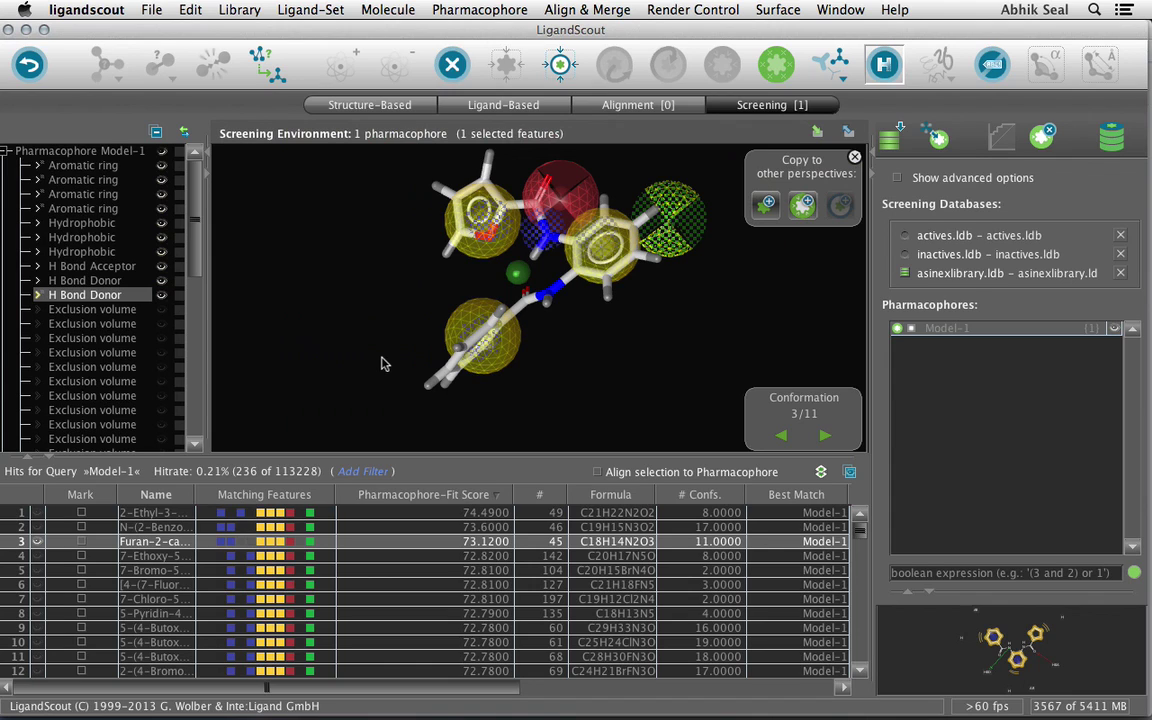
pyautogui.moveTo(381, 363); pyautogui.dragTo(490, 320)
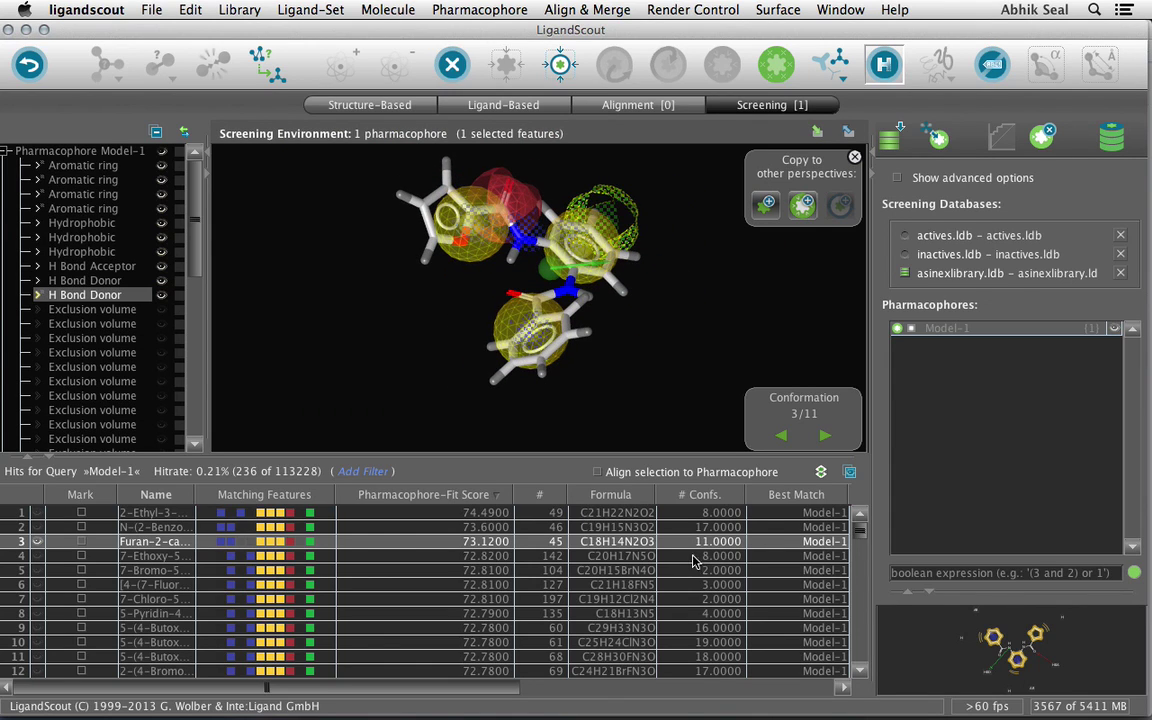
pyautogui.click(481, 682)
pyautogui.click(511, 694)
pyautogui.moveTo(442, 687); pyautogui.dragTo(358, 575)
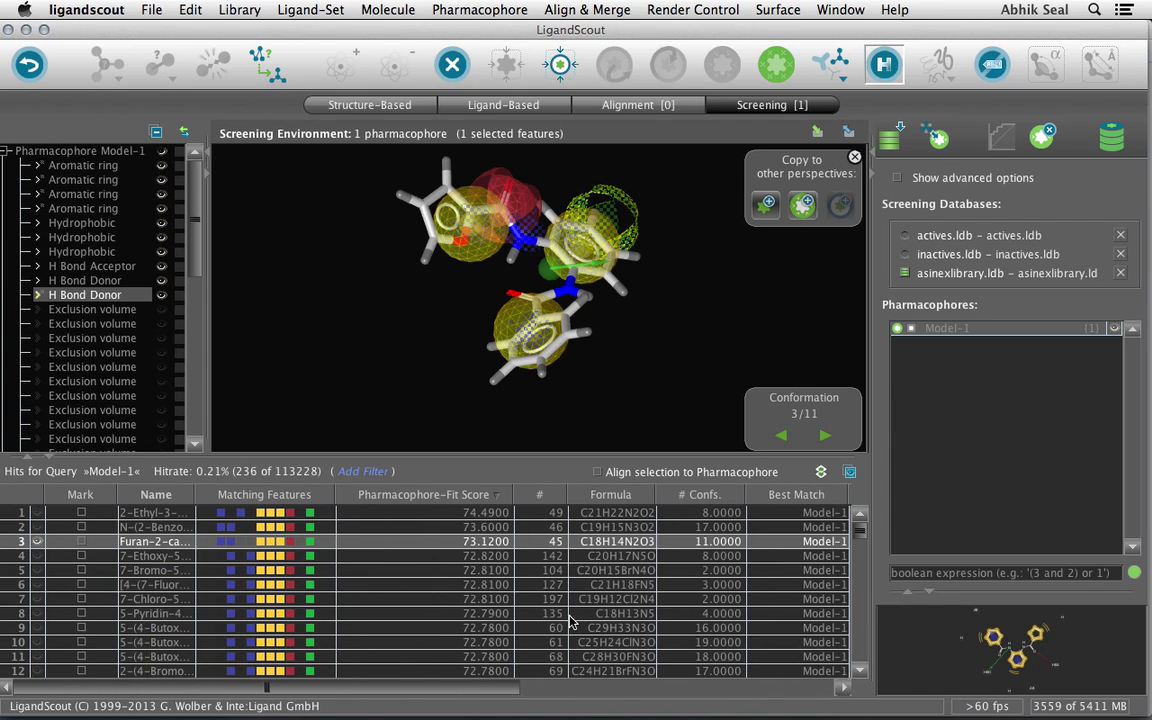